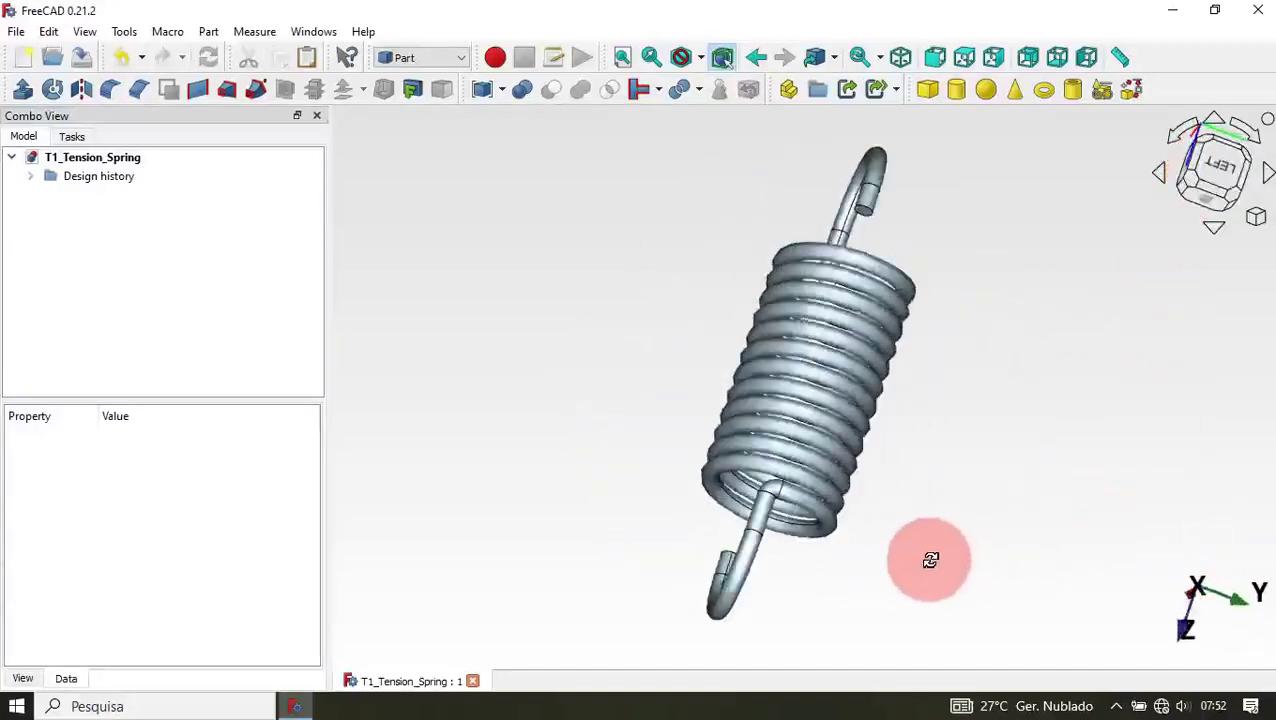
- Orbit and zoom the existing spring to inspect it end-on and in isometric view
scroll(770, 398, "up", 3)
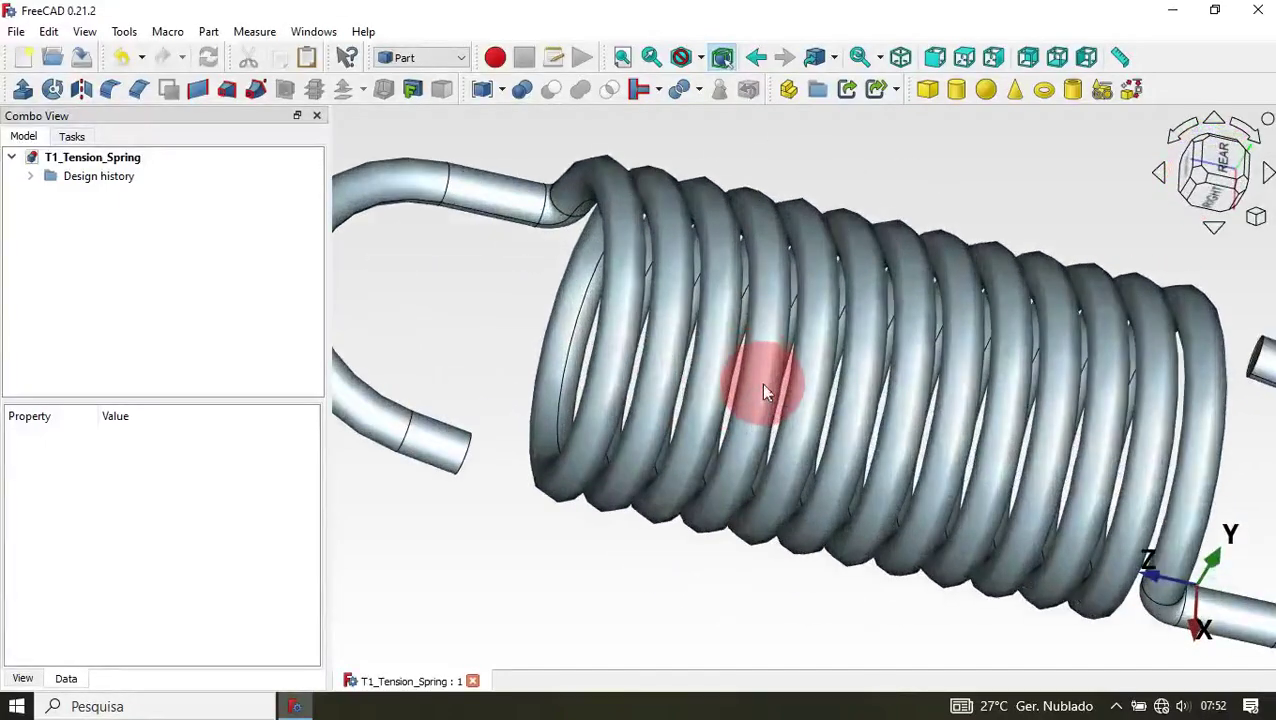
middle_click_drag(1082, 236, 1017, 493)
scroll(800, 228, "down", 4)
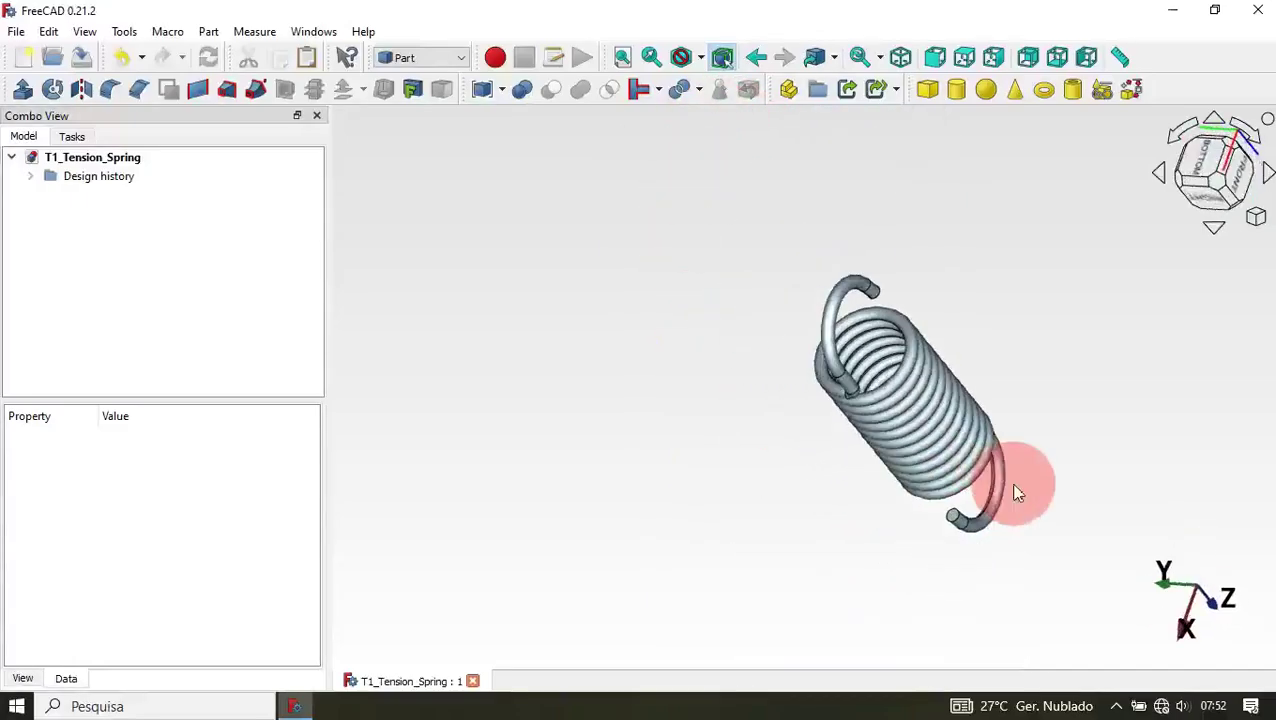
scroll(1017, 496, "up", 5)
scroll(1017, 496, "down", 3)
scroll(875, 178, "up", 3)
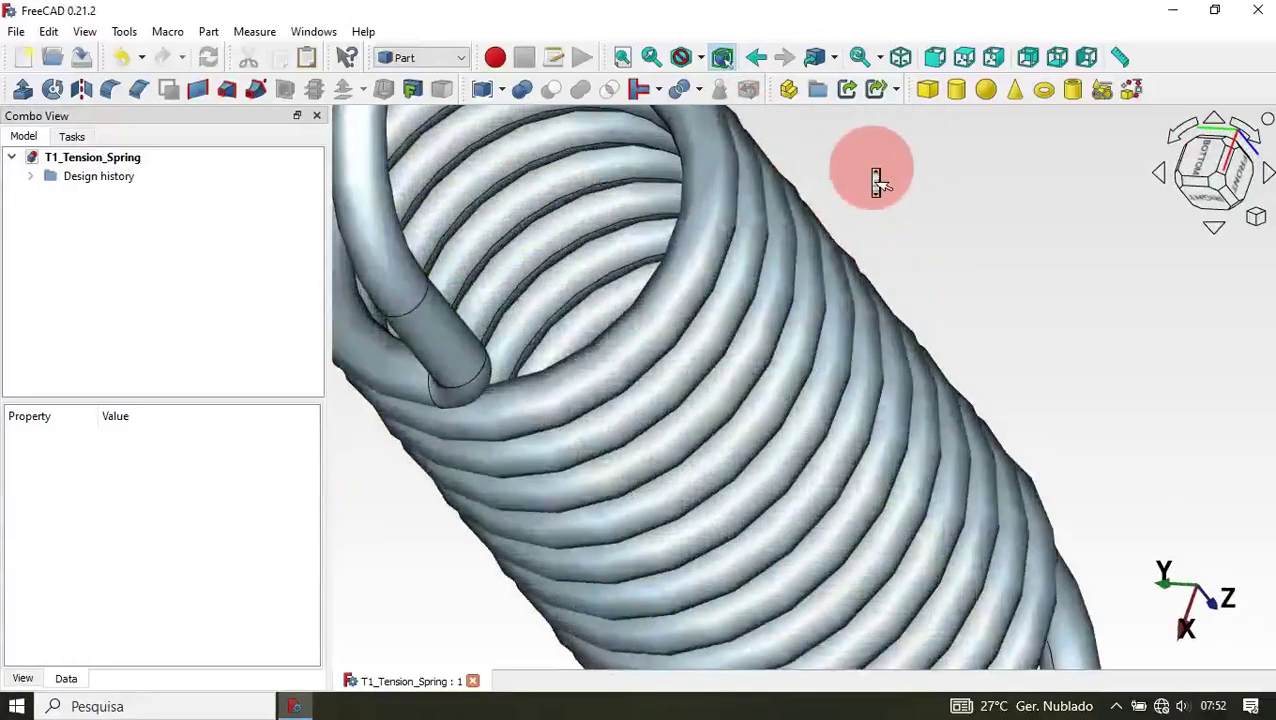
scroll(877, 181, "down", 5)
scroll(962, 184, "up", 4)
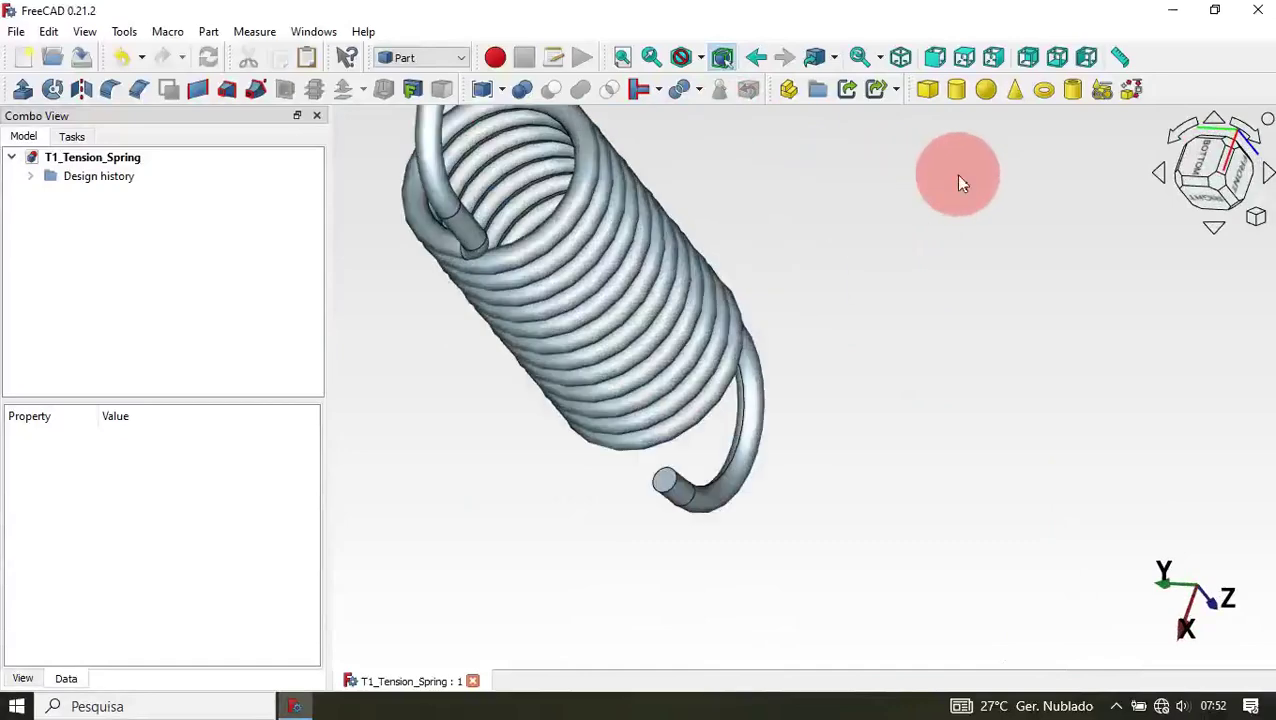
scroll(958, 183, "down", 3)
key("0")
scroll(838, 205, "up", 1)
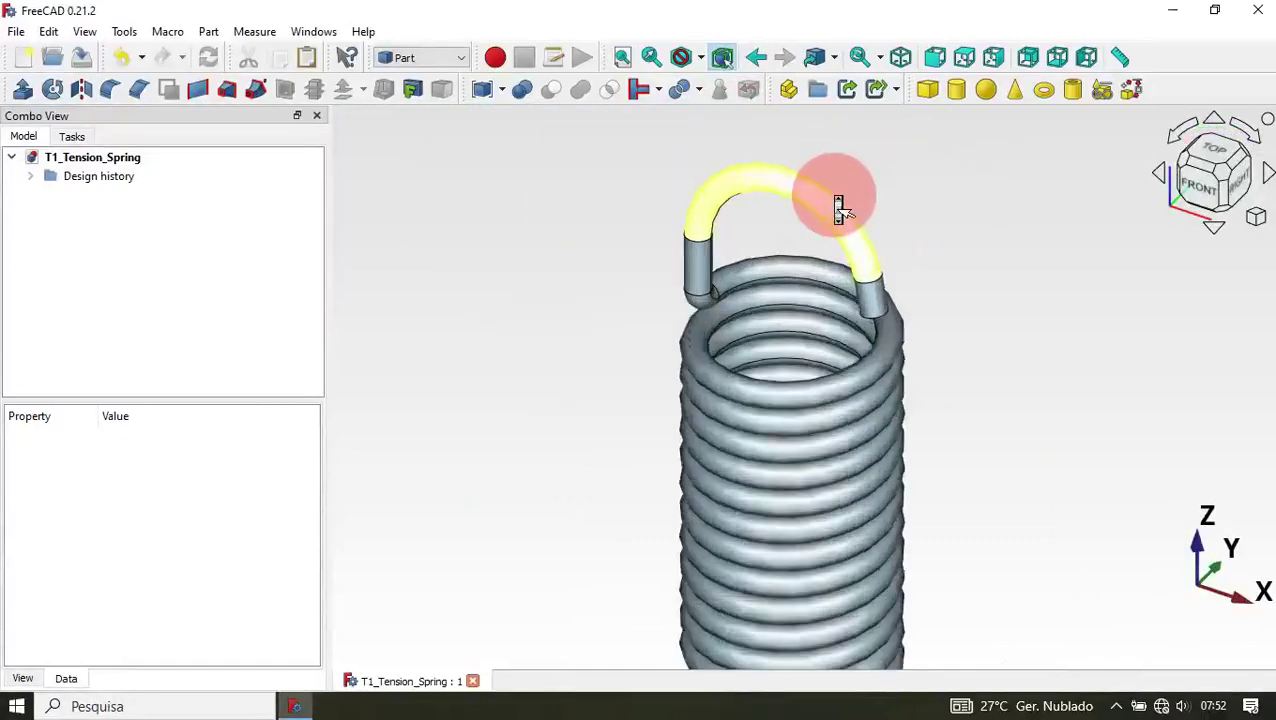
scroll(838, 205, "up", 2)
scroll(931, 205, "up", 2)
scroll(940, 219, "down", 1)
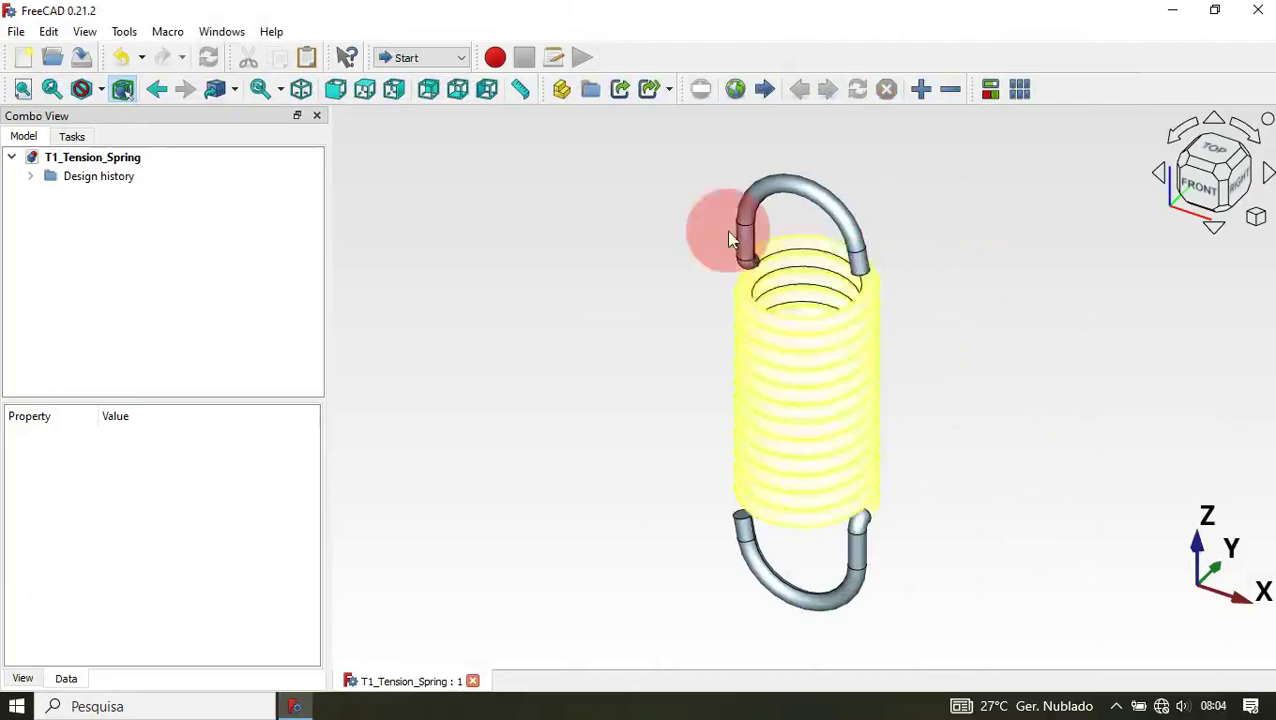
- Create a new empty document, Unnamed1, and activate the Part workbench
left_click(24, 60)
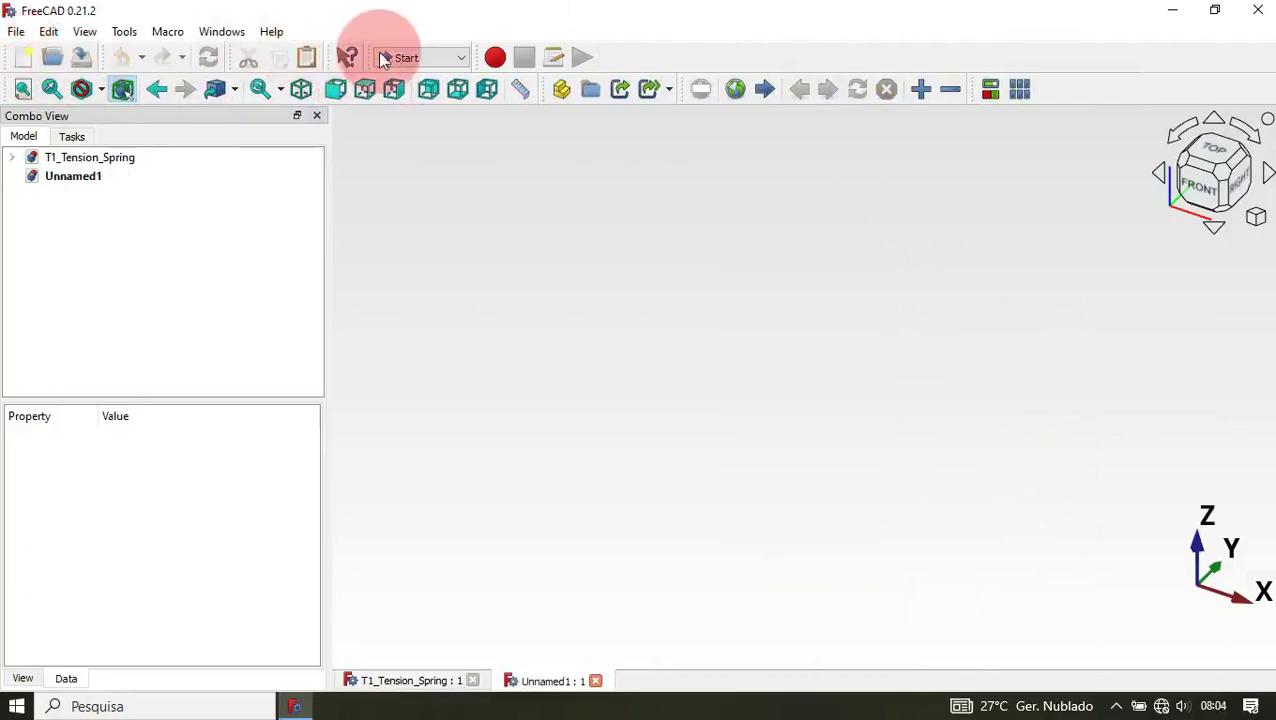
left_click(413, 56)
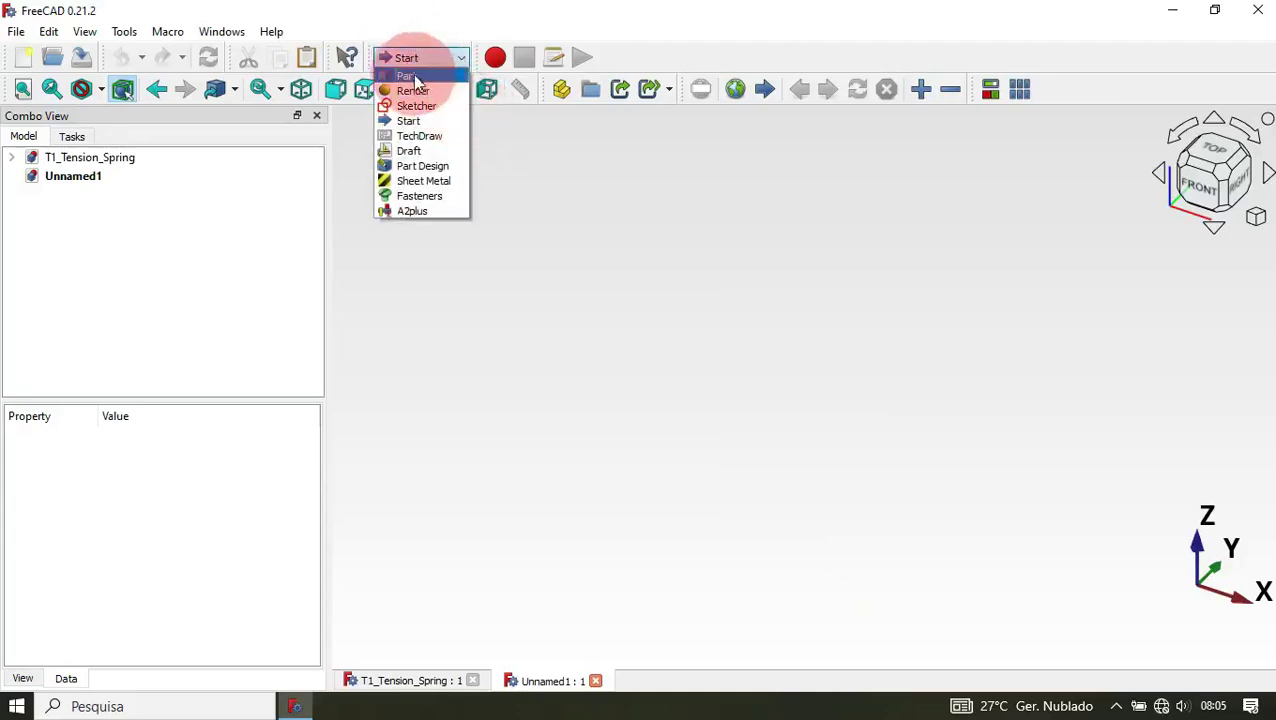
left_click(412, 76)
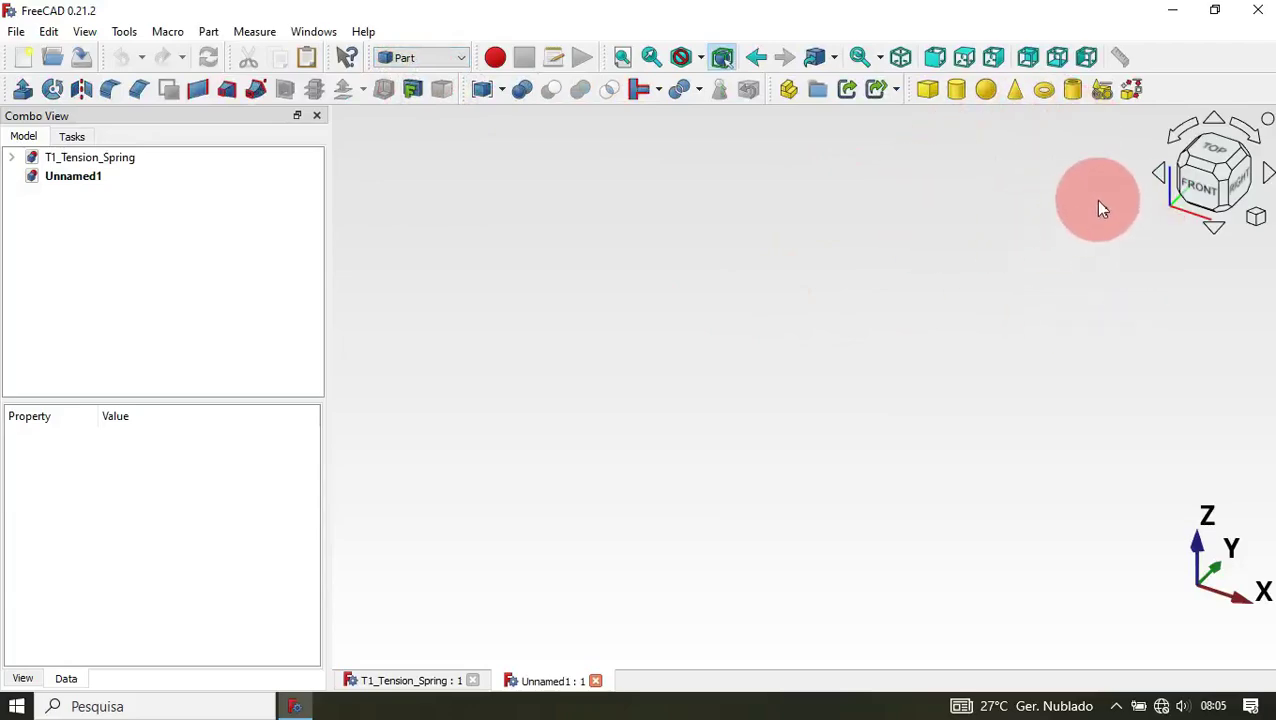
- Add a Helix primitive with pitch 2 mm, height 25 mm and radius 6 mm
left_click(1104, 98)
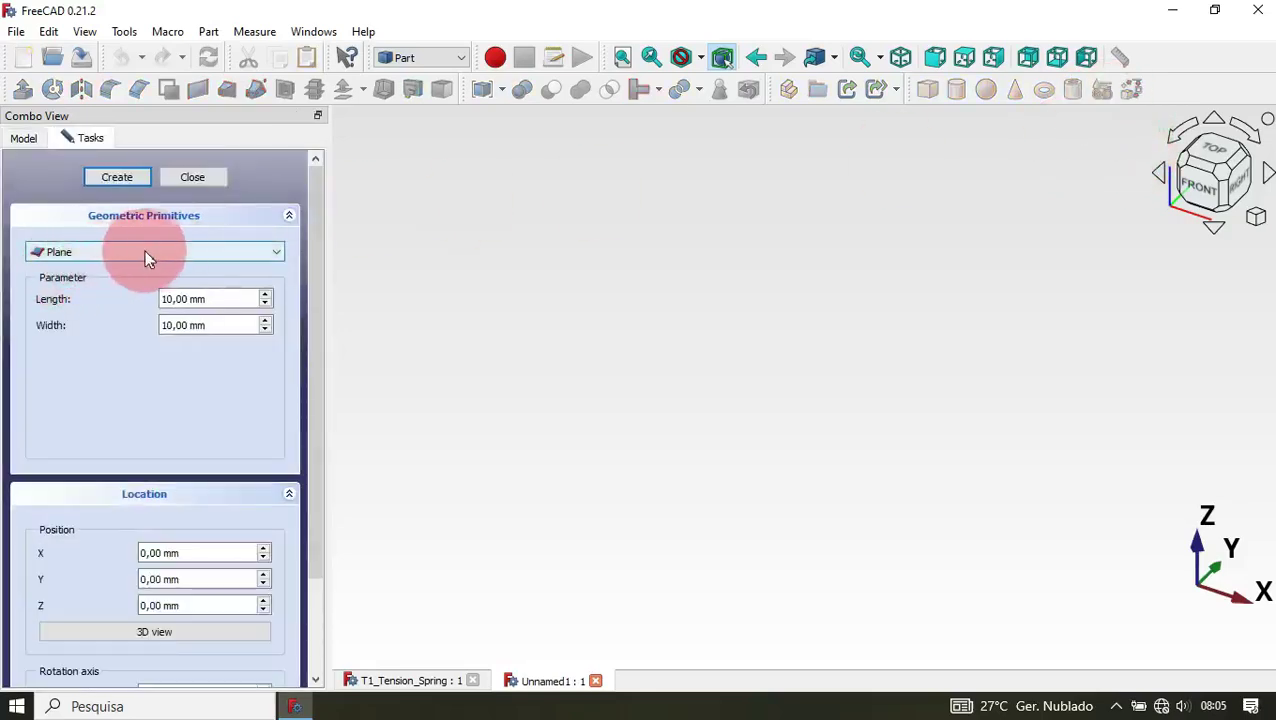
left_click(181, 255)
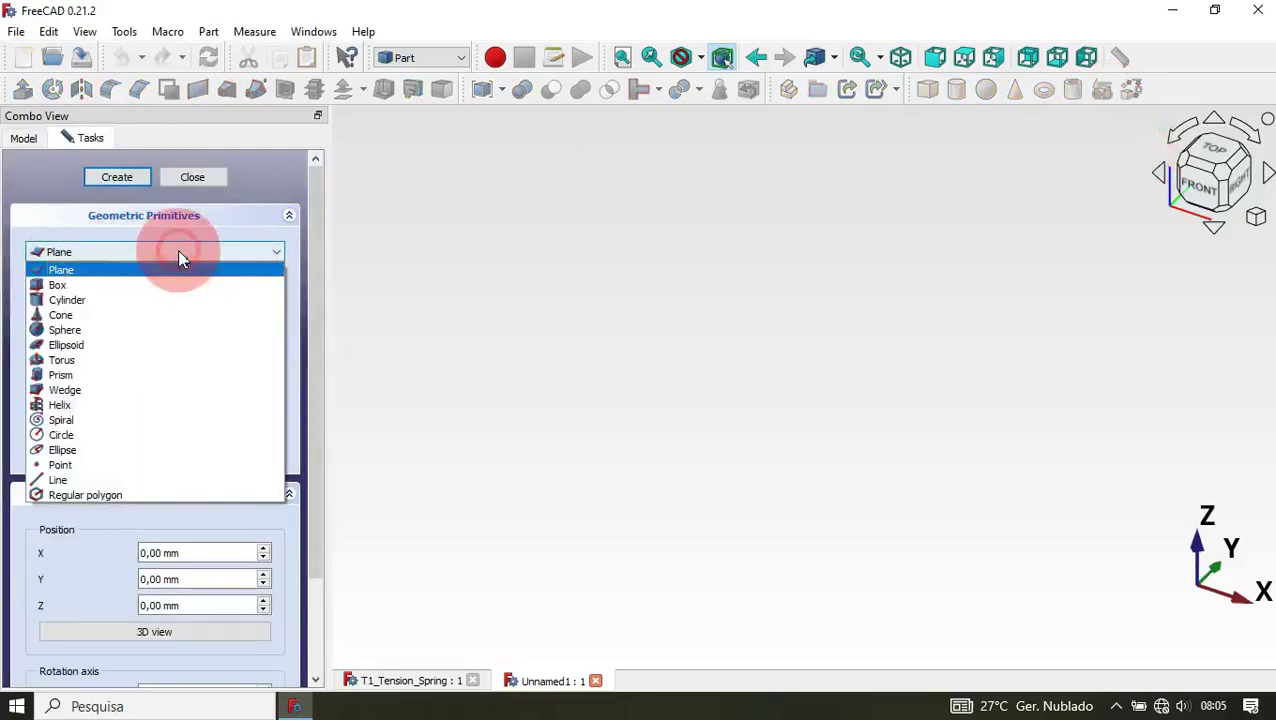
left_click(108, 408)
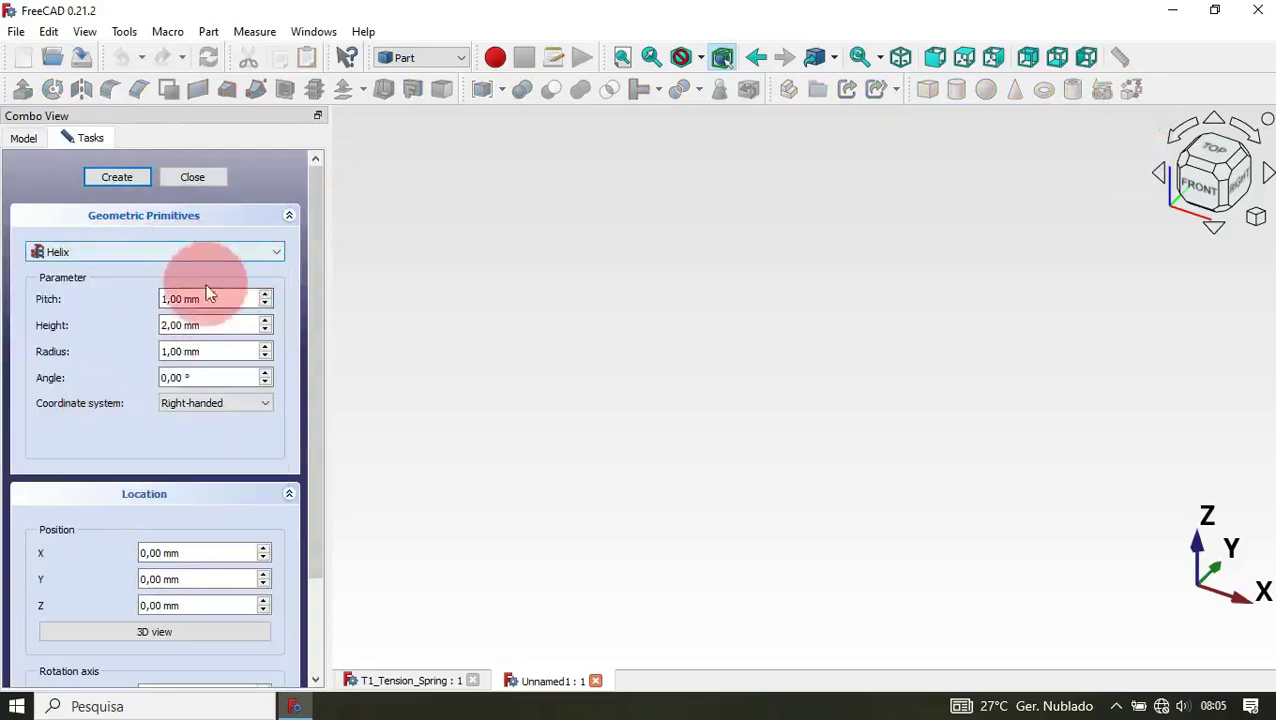
double_click(228, 300)
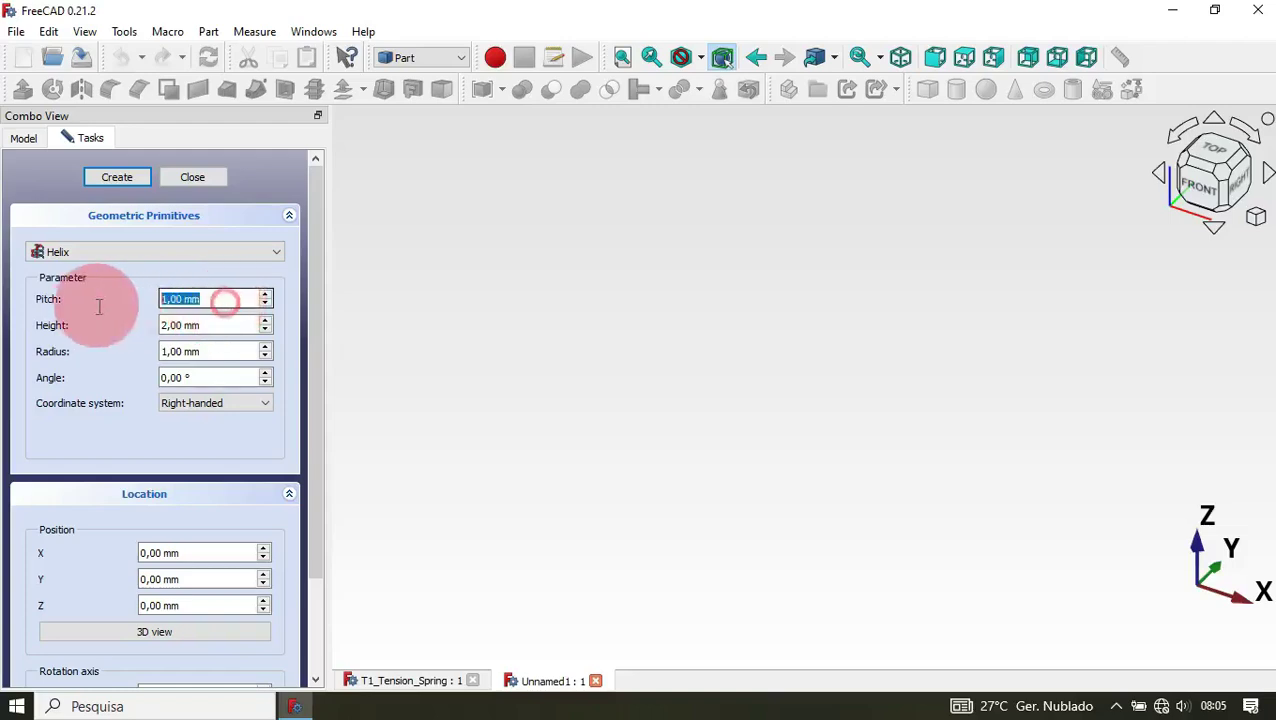
type("2")
double_click(218, 324)
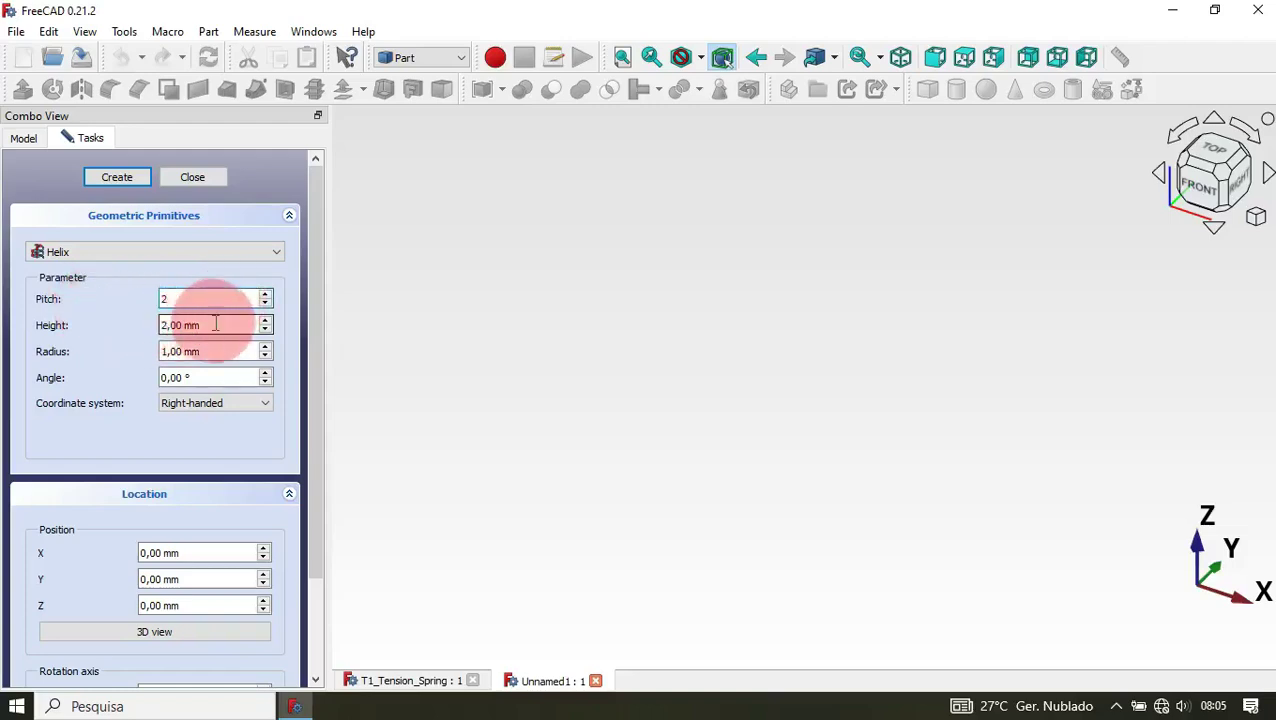
type("25")
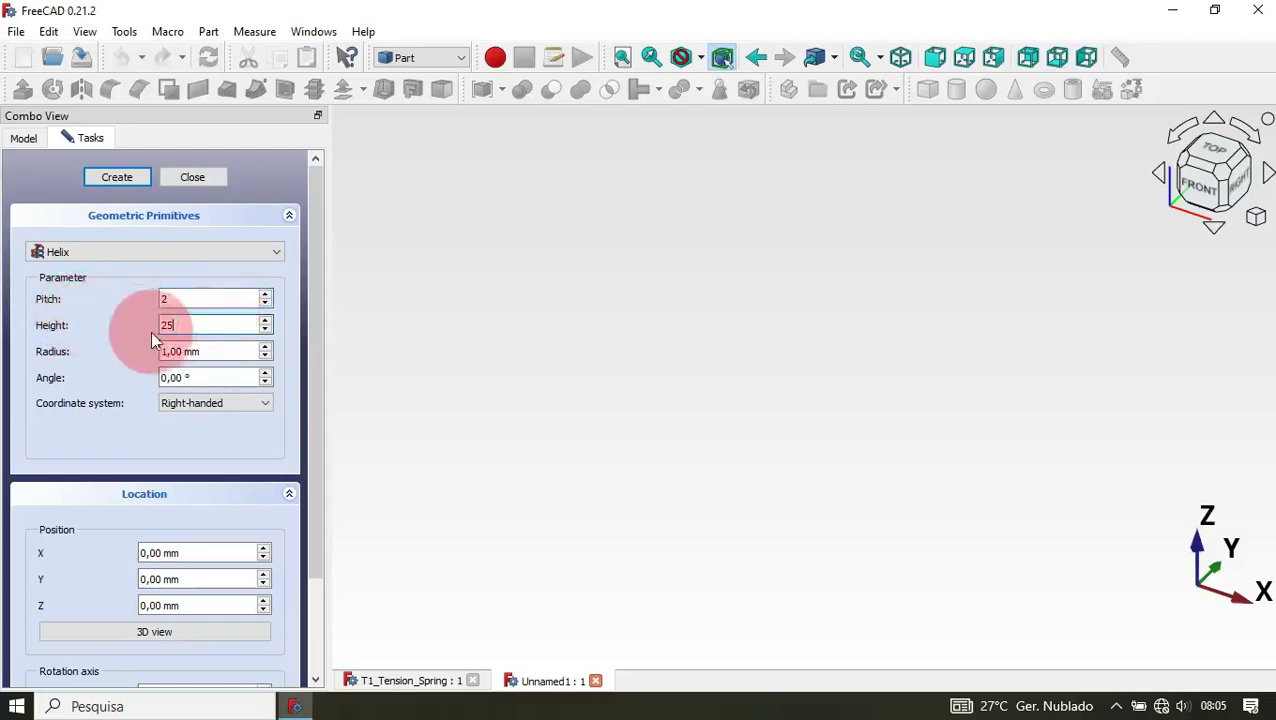
double_click(218, 351)
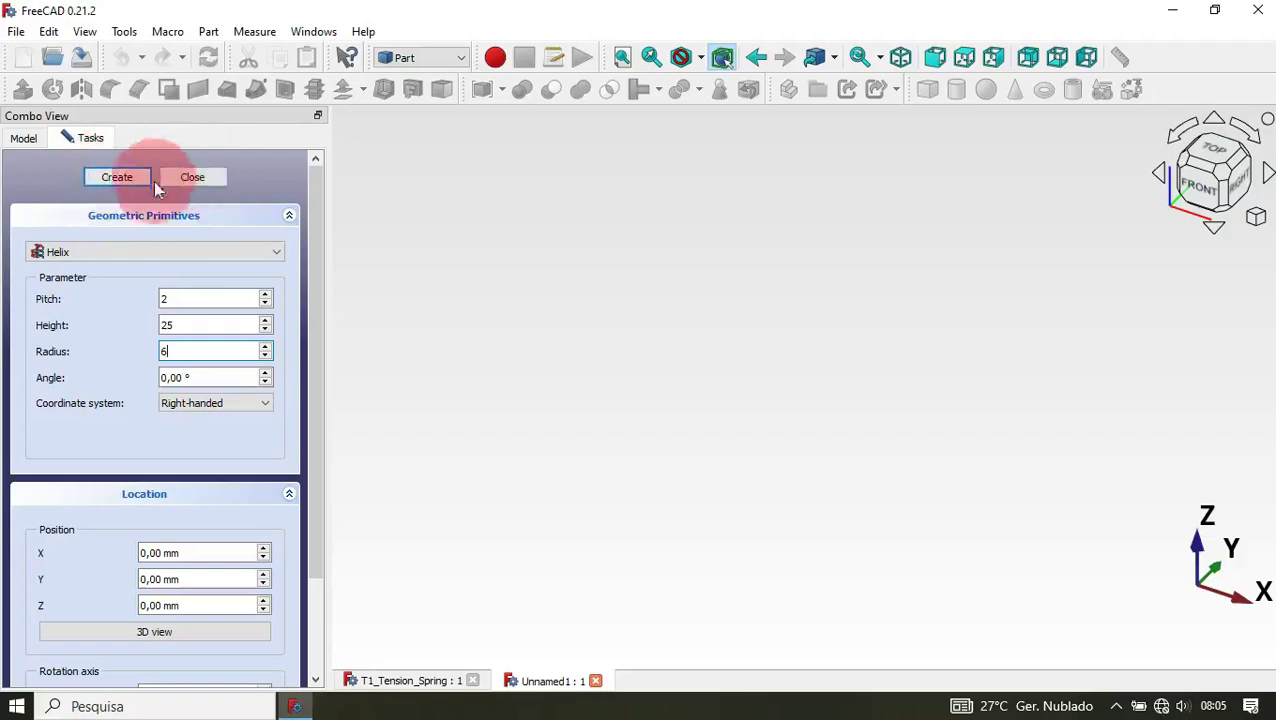
left_click(124, 180)
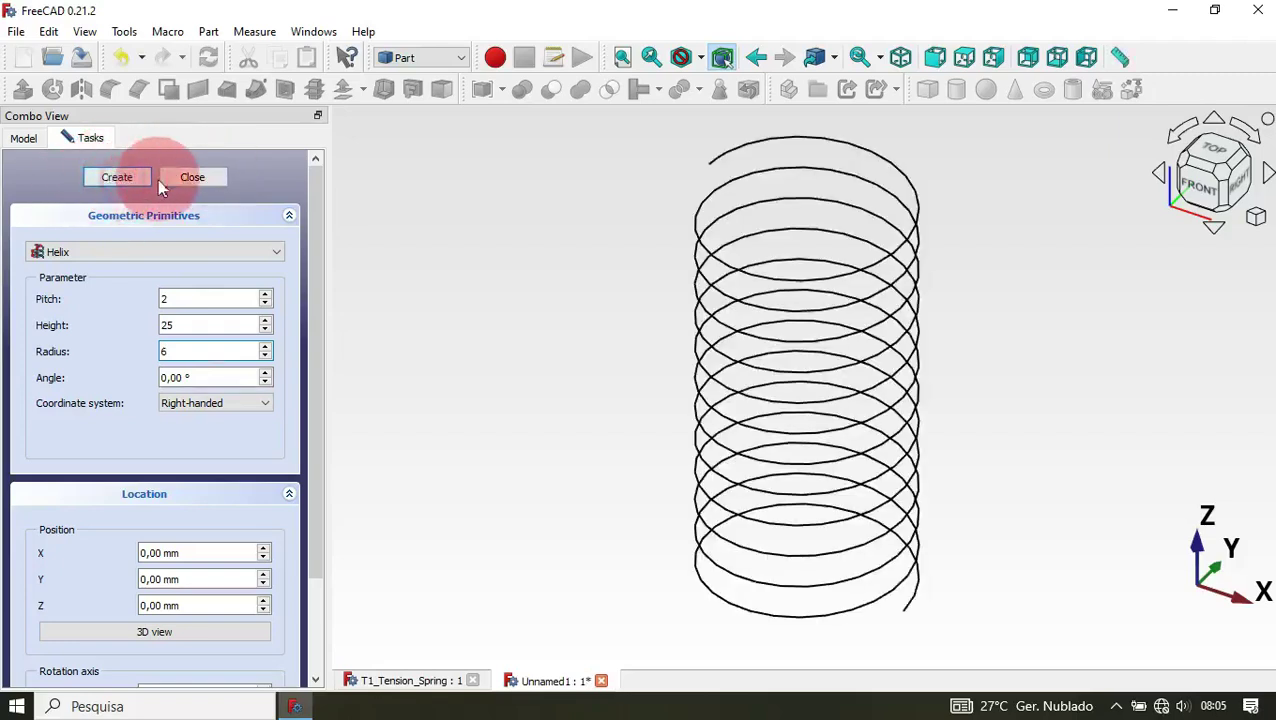
- Close the Primitives panel and switch to the Sketcher workbench
left_click(208, 186)
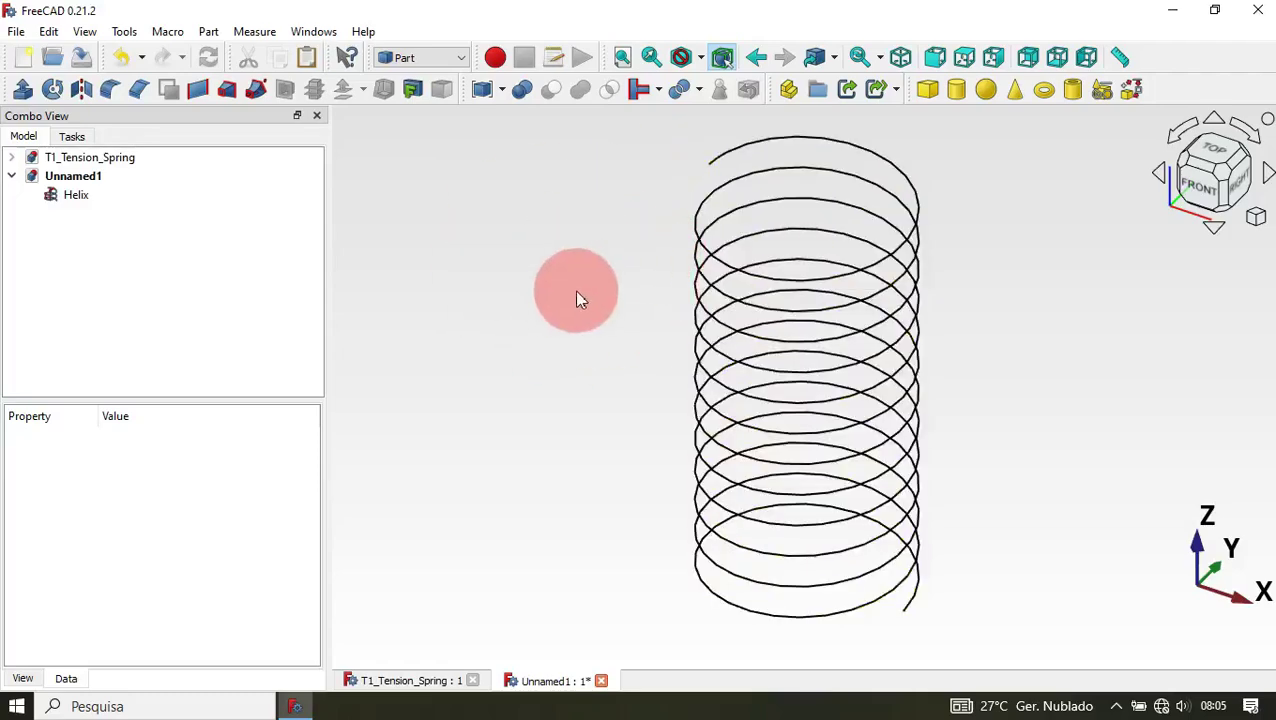
left_click(444, 57)
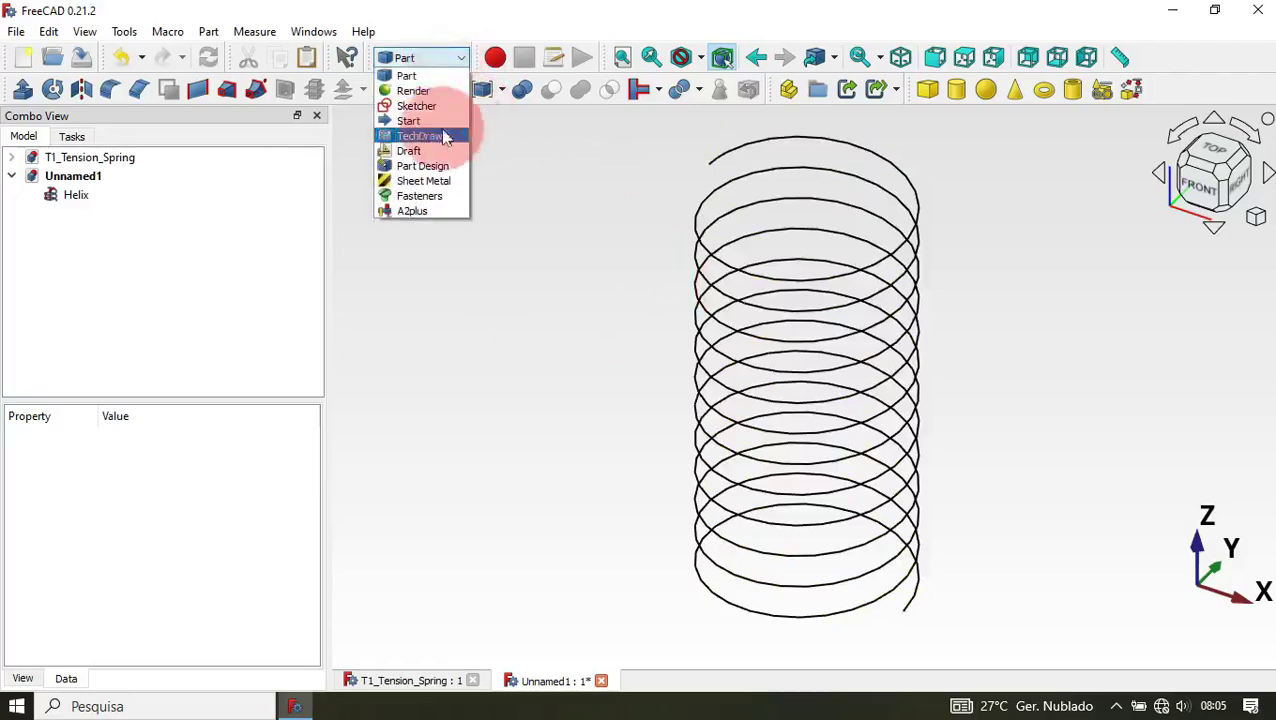
left_click(418, 106)
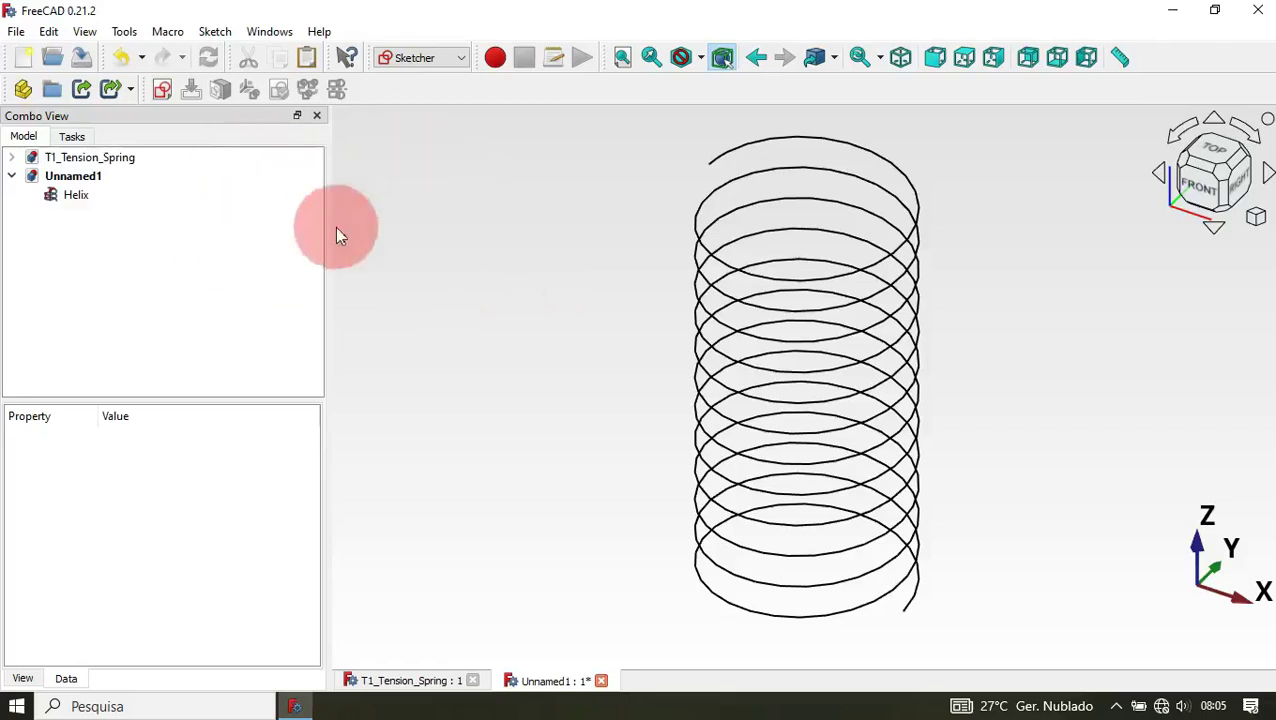
- Create a sketch on the YZ plane and turn off View section so the full helix shows
left_click(166, 94)
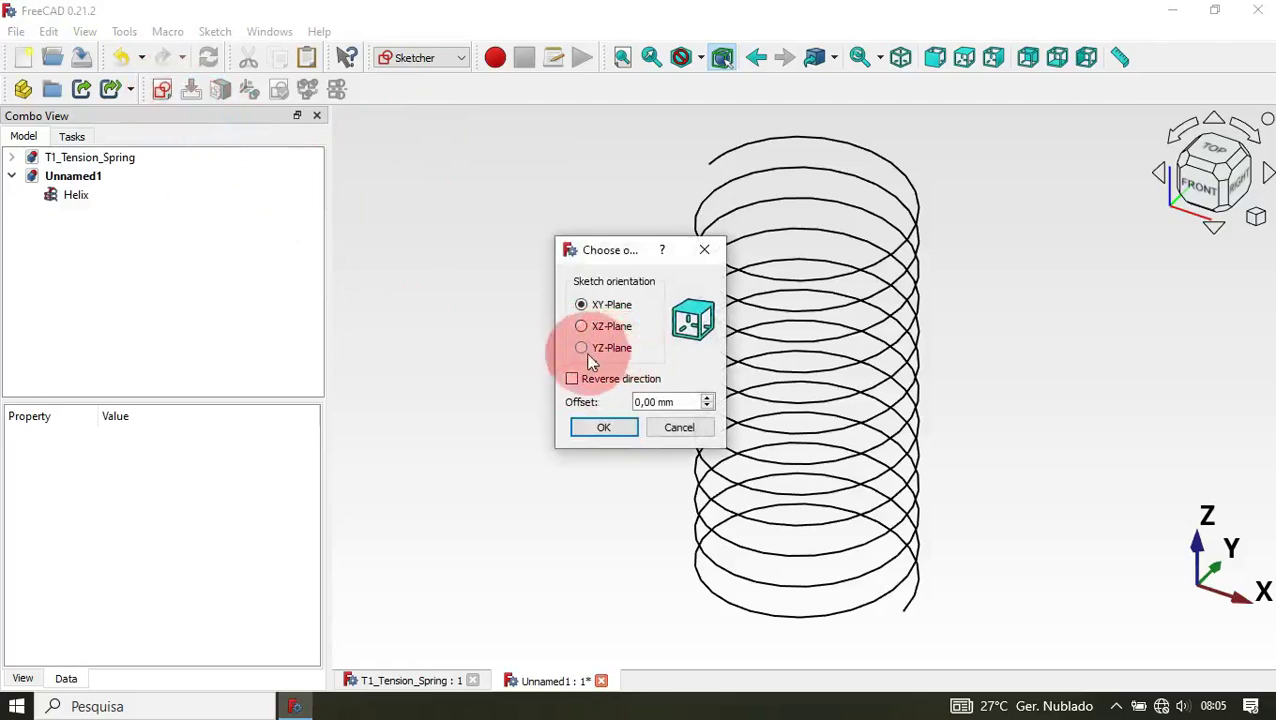
left_click(620, 355)
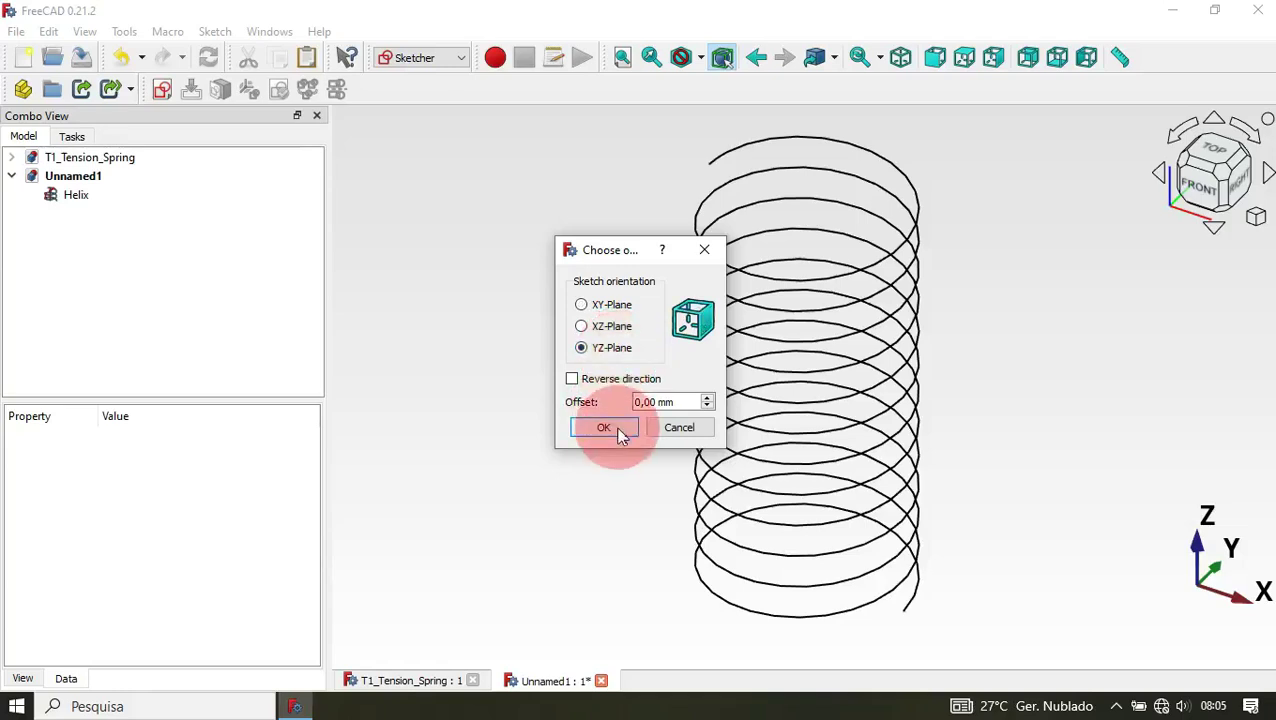
left_click(615, 427)
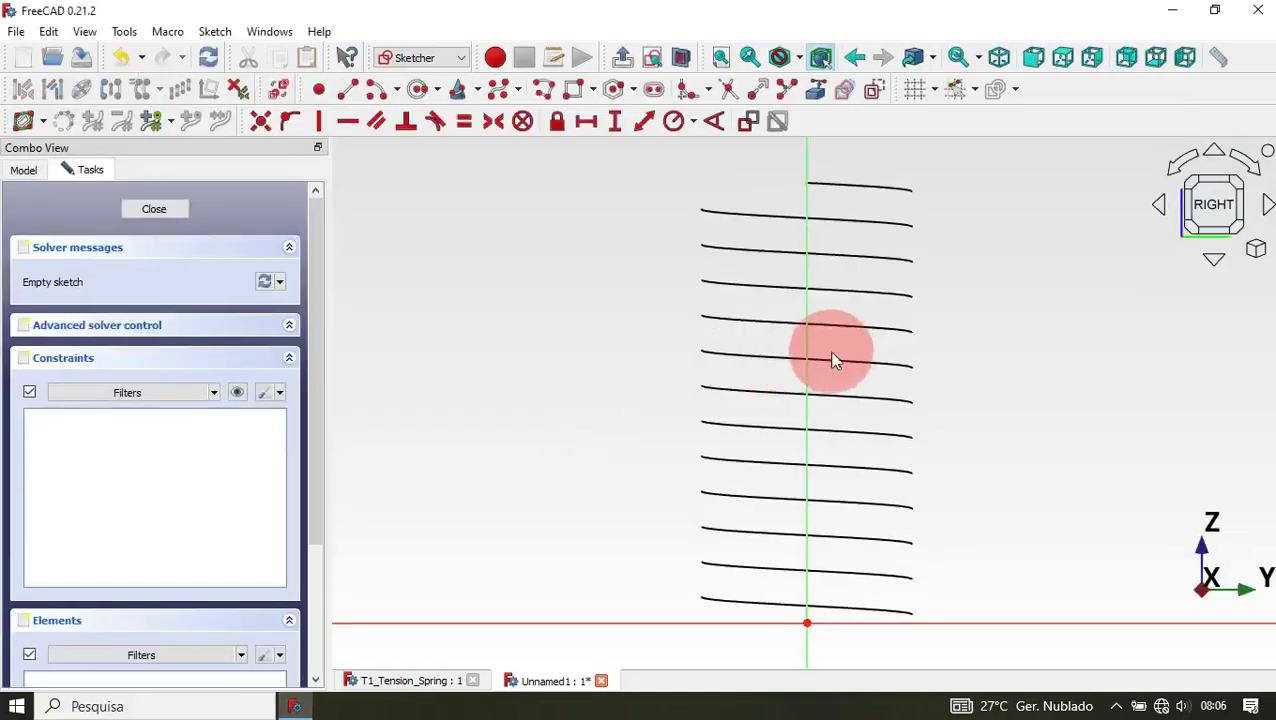
scroll(688, 421, "down", 2)
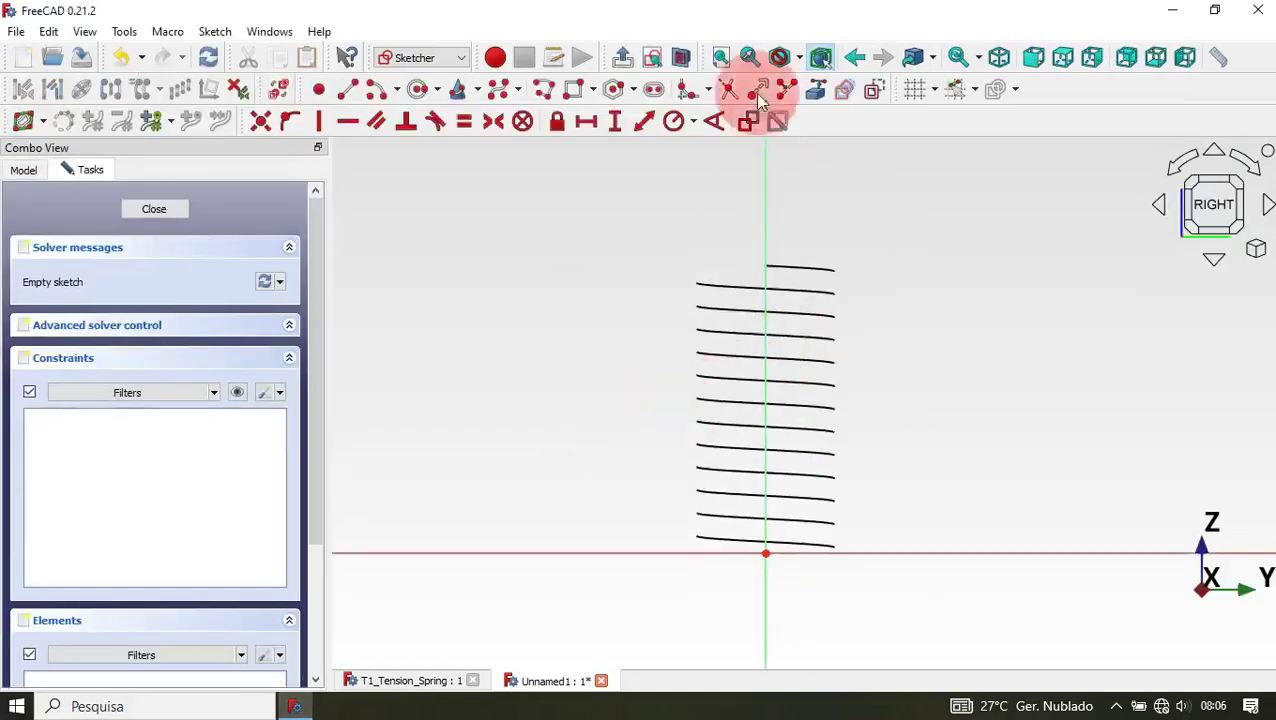
left_click(682, 59)
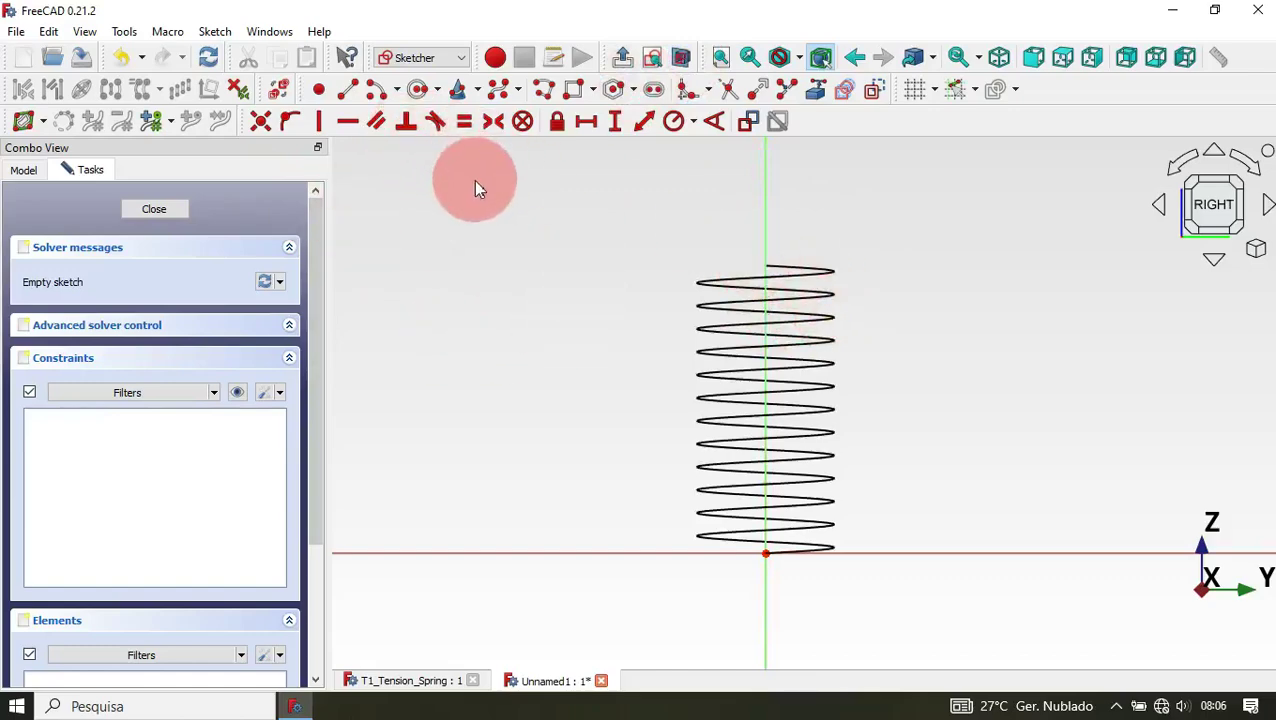
- Draw a line from the helix's lower end to the sketch origin
left_click(347, 89)
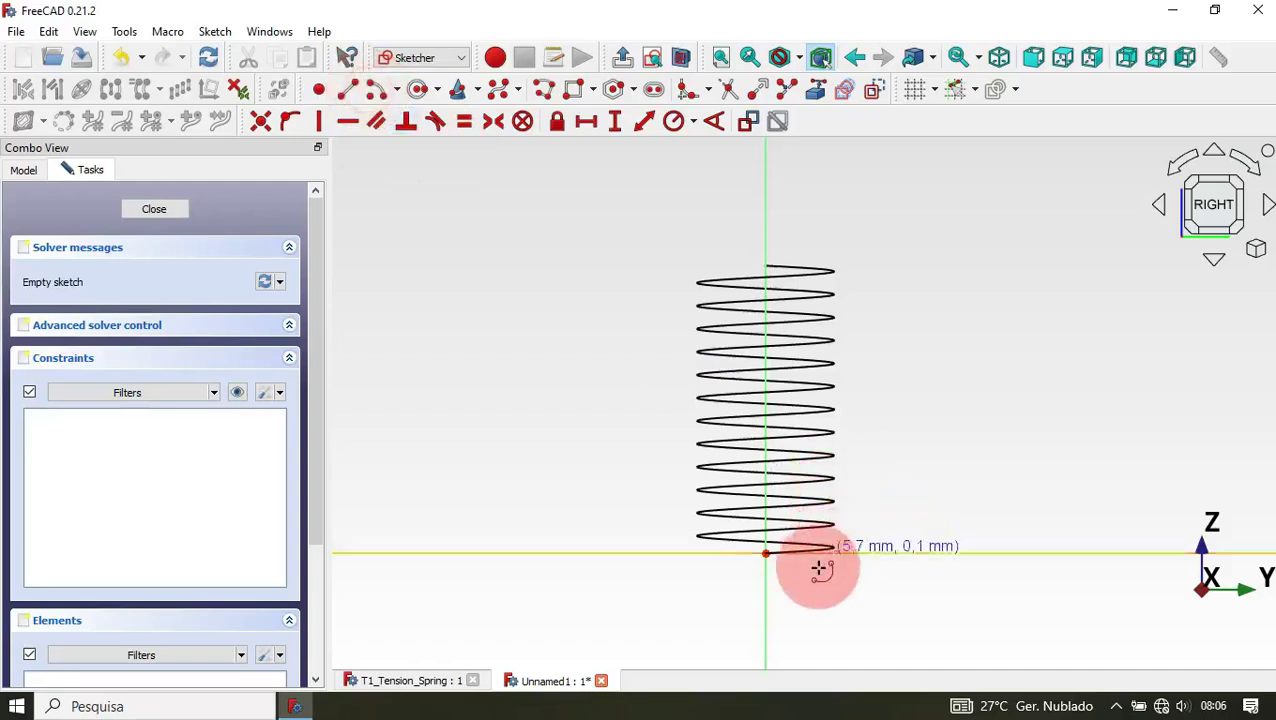
scroll(778, 560, "up", 1)
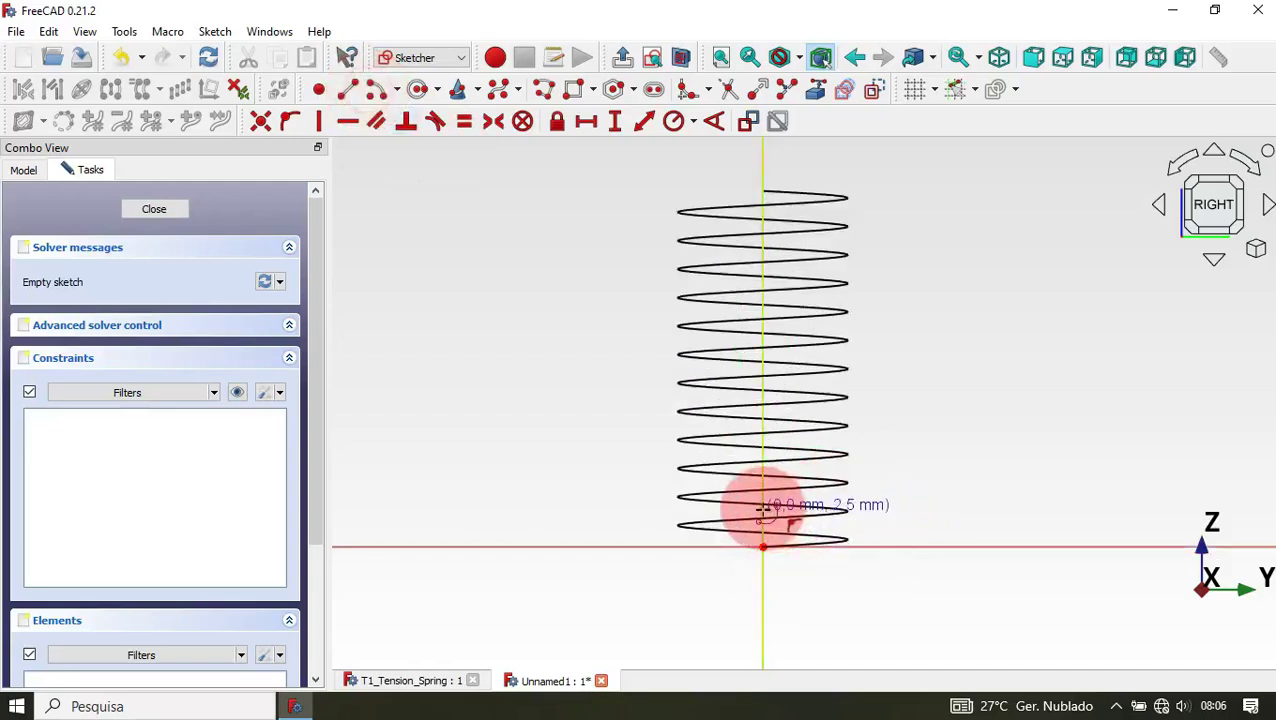
mouse_move(765, 507)
left_mouse_down()
mouse_move(763, 590)
mouse_move(763, 545)
mouse_move(614, 478)
mouse_move(584, 427)
mouse_move(683, 513)
mouse_move(733, 515)
left_mouse_up()
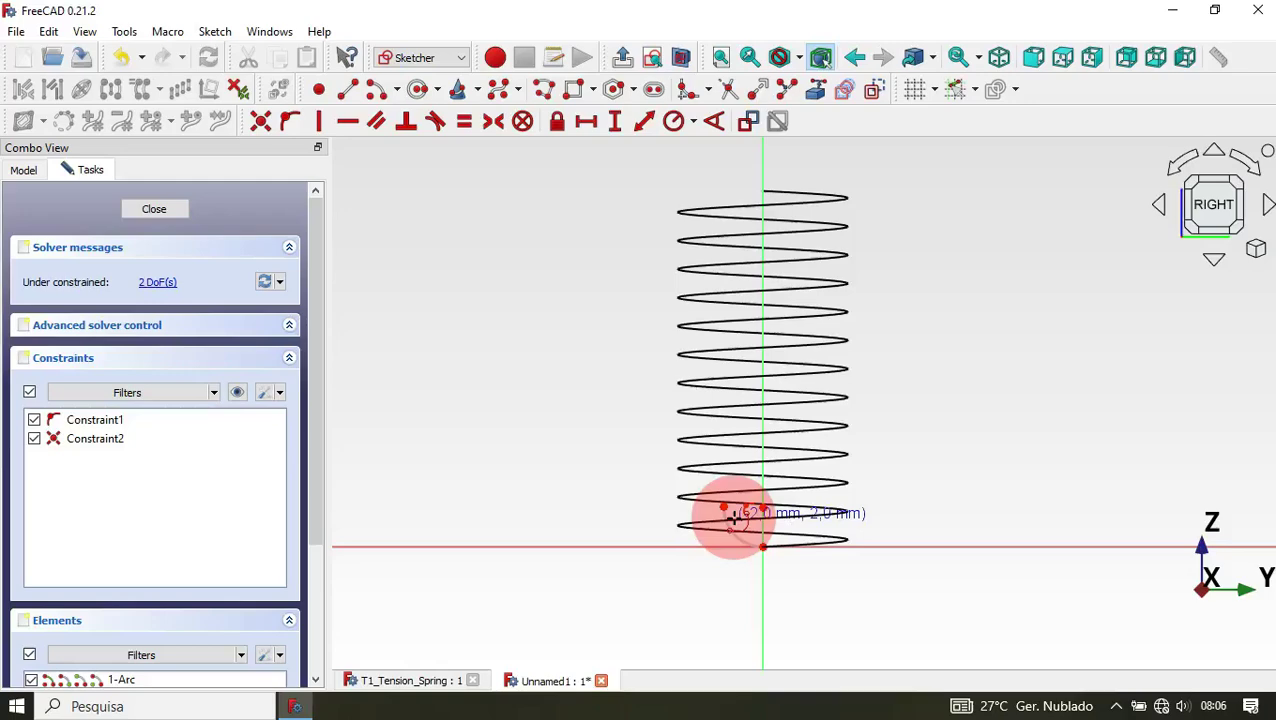
scroll(734, 514, "up", 5)
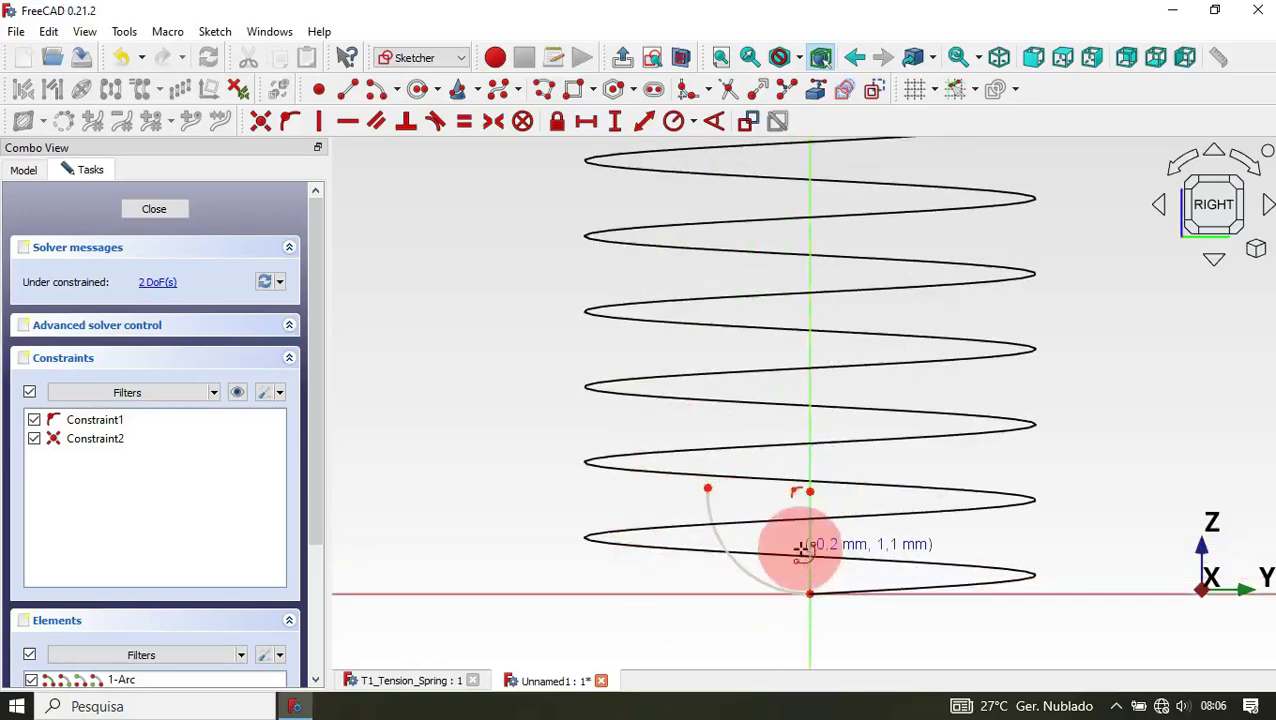
- Align the arc's end and centre points horizontally, give it a 1 mm radius, and close the sketch
left_click(348, 122)
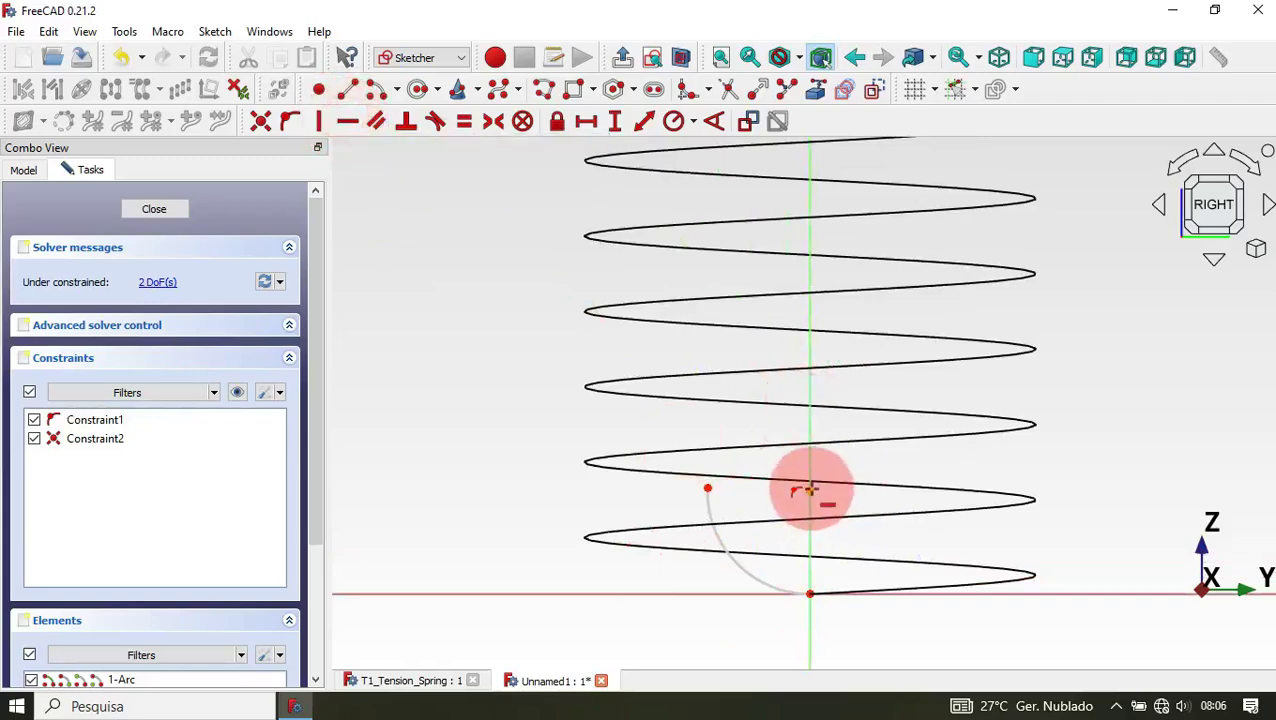
left_click(810, 489)
left_click(707, 489)
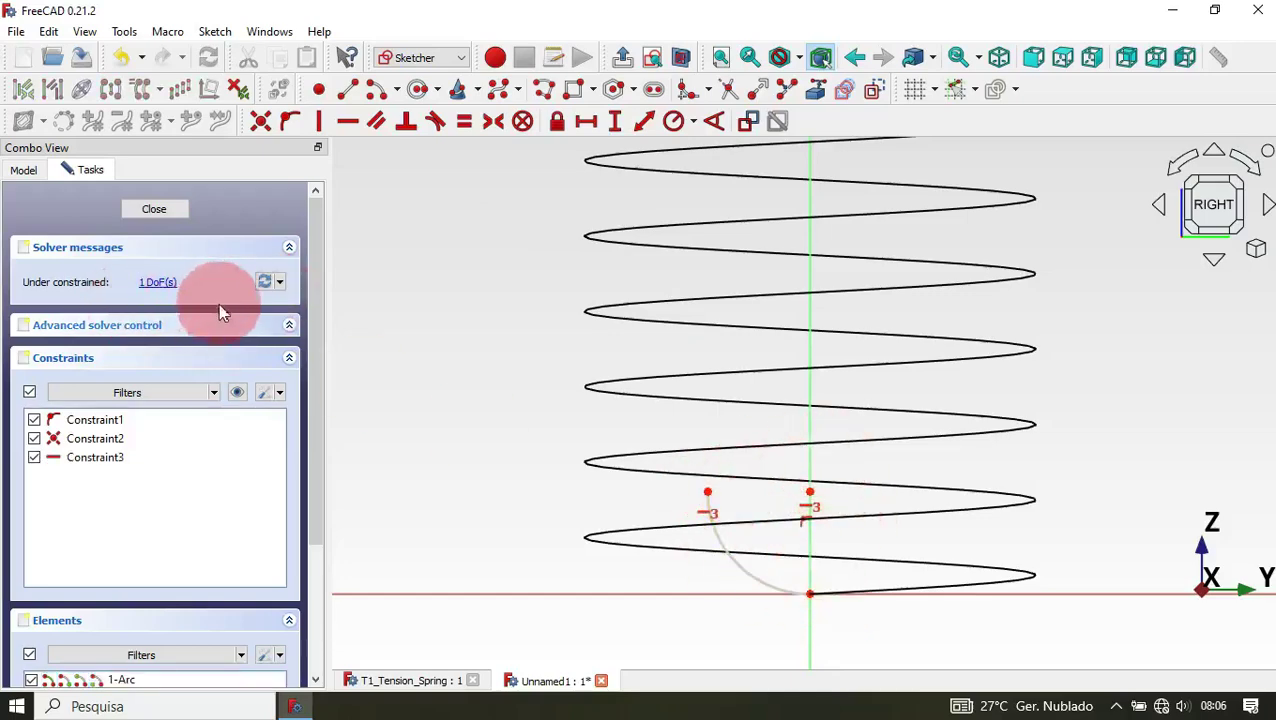
left_click(697, 133)
left_click(757, 146)
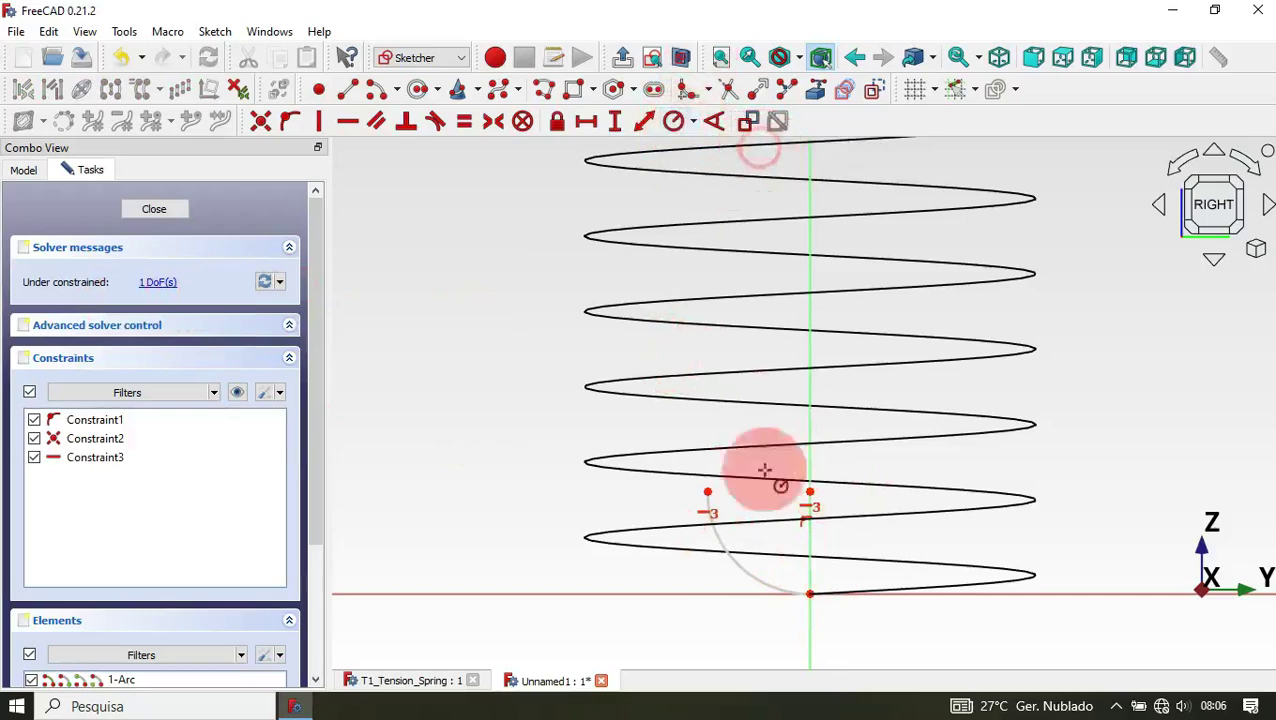
left_click(741, 562)
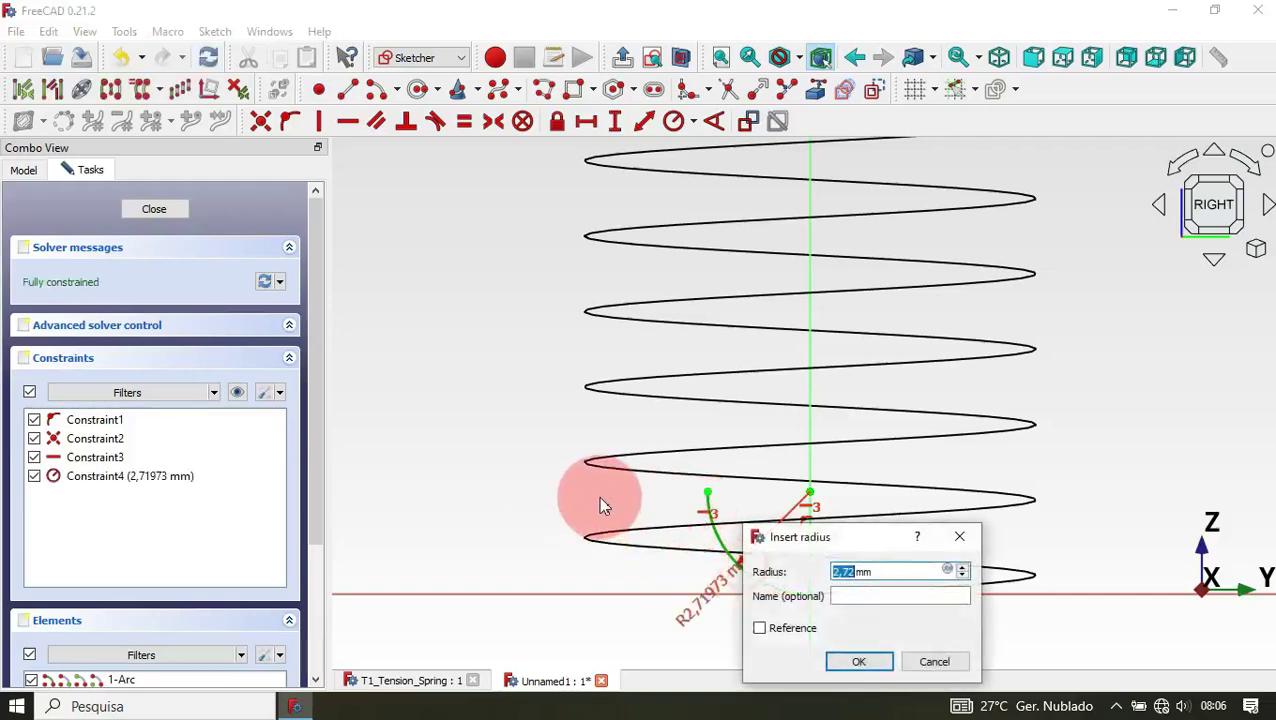
type("1")
key("Return")
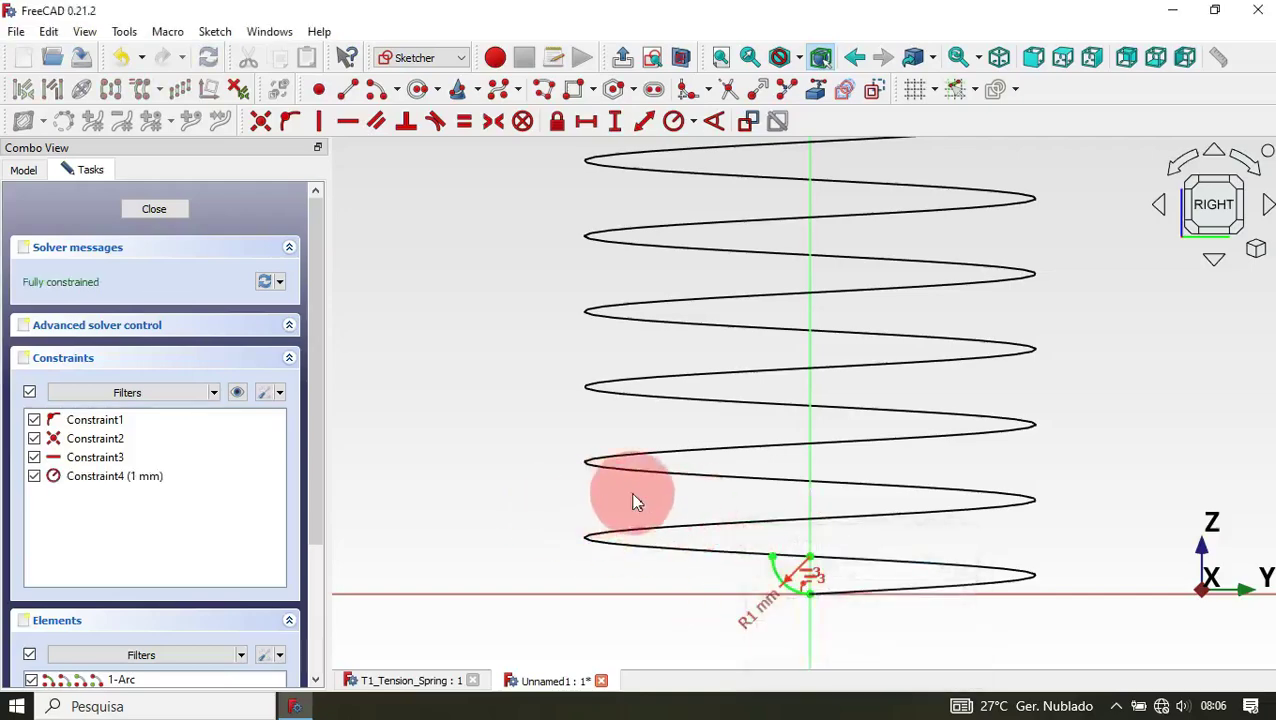
key("Escape")
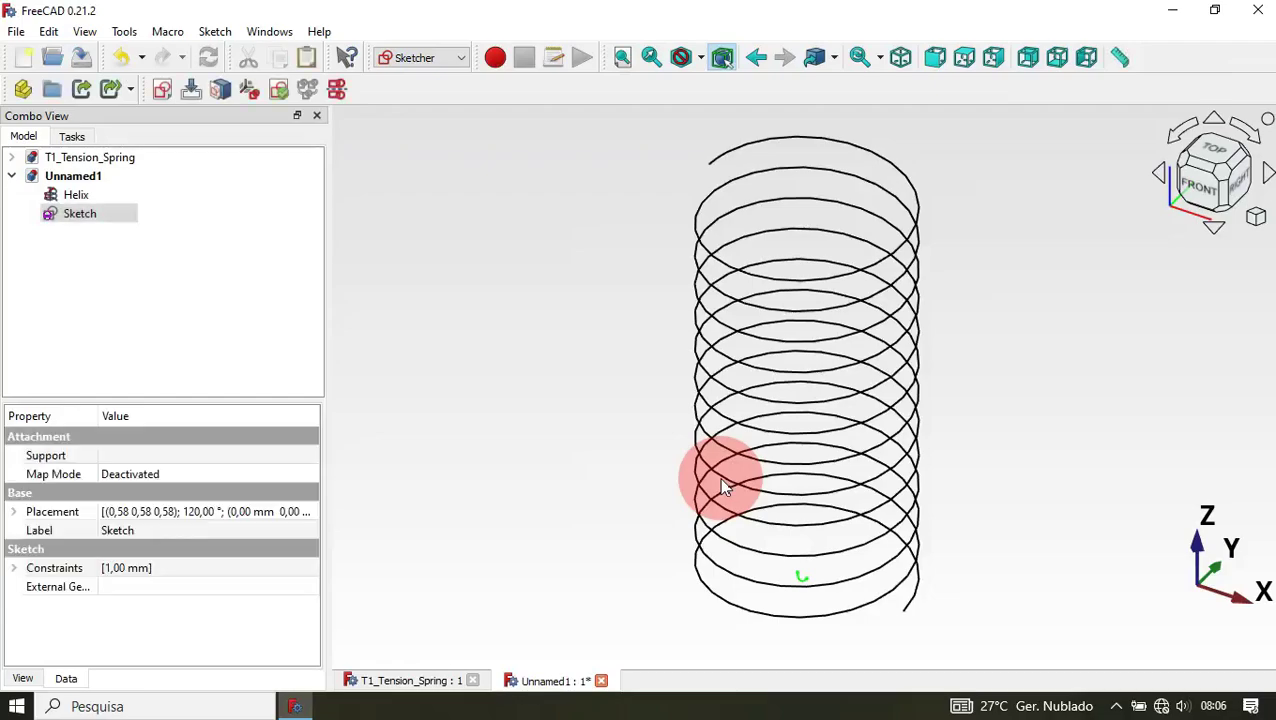
- Tilt the view, then select Sketch in the Model tree and open its context menu
middle_click_drag(906, 589, 818, 568)
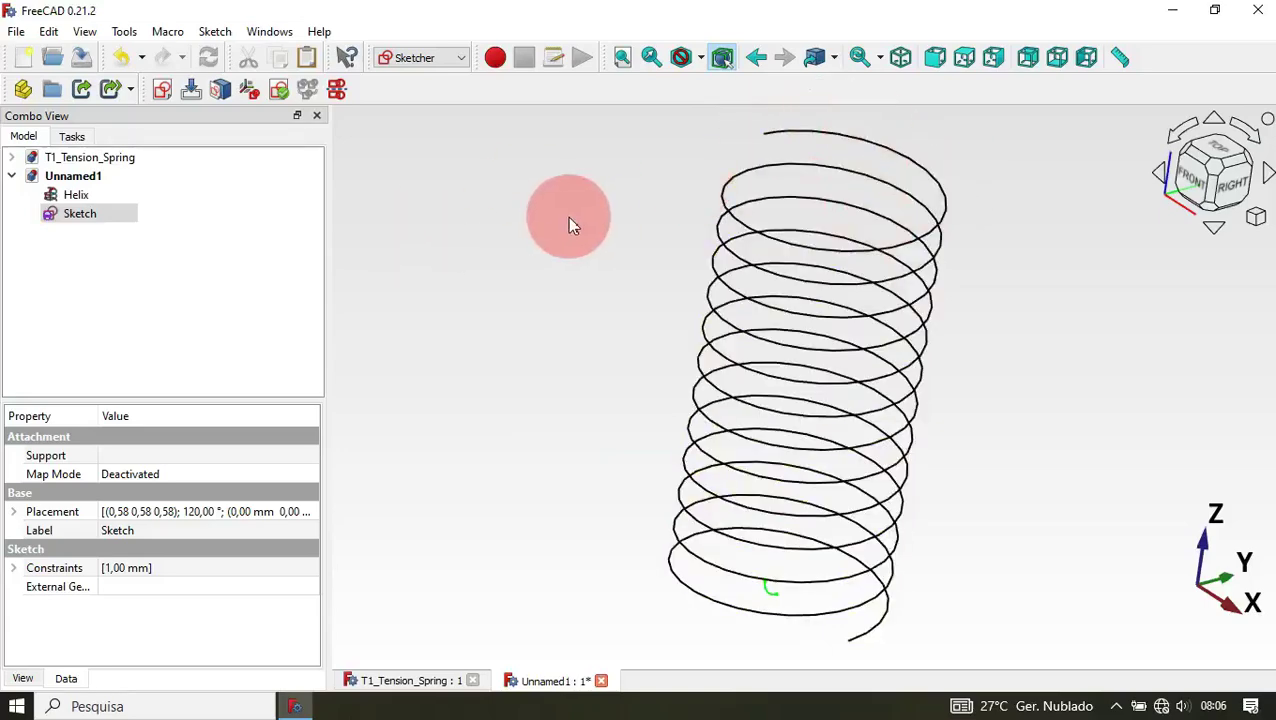
left_click(92, 220)
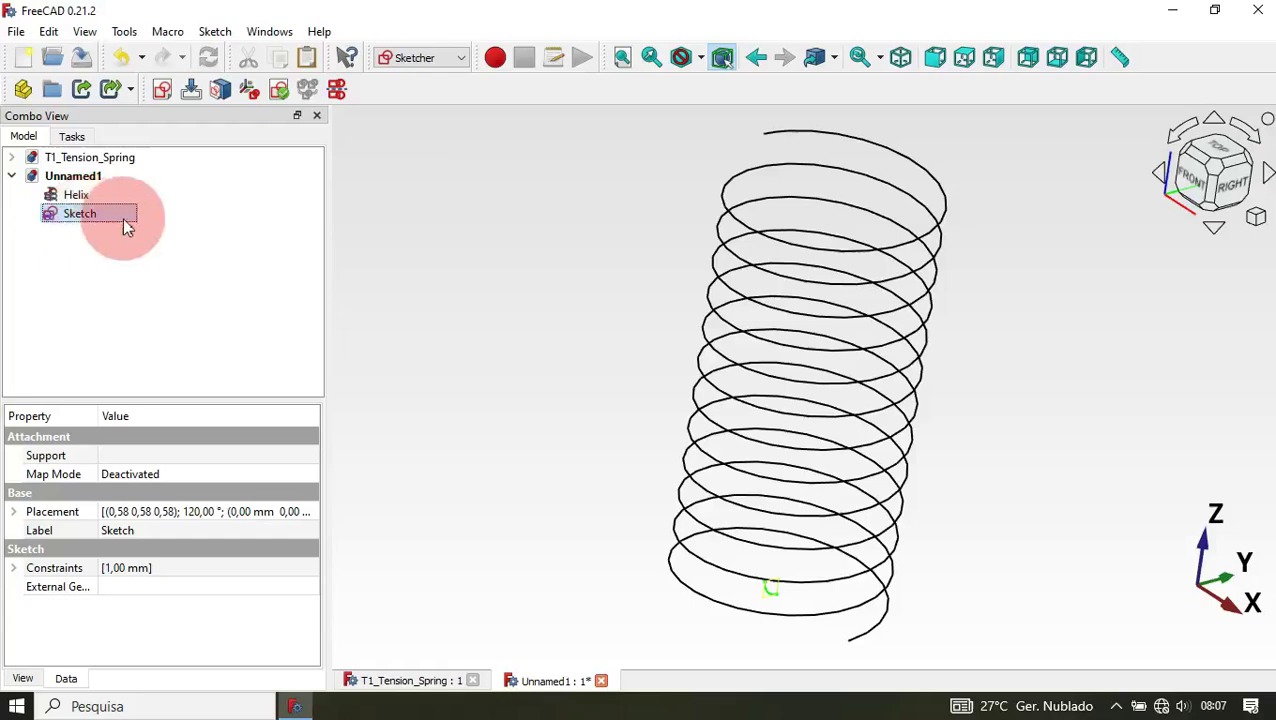
left_click(103, 221)
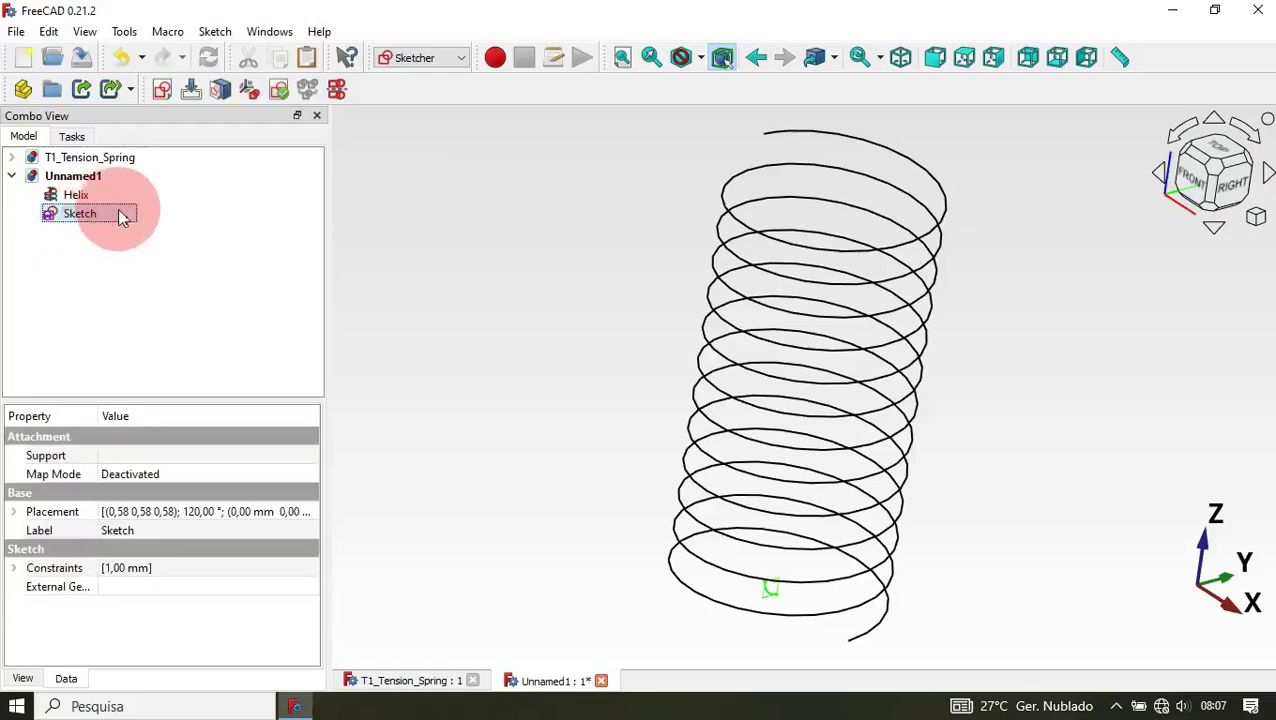
right_click(104, 216)
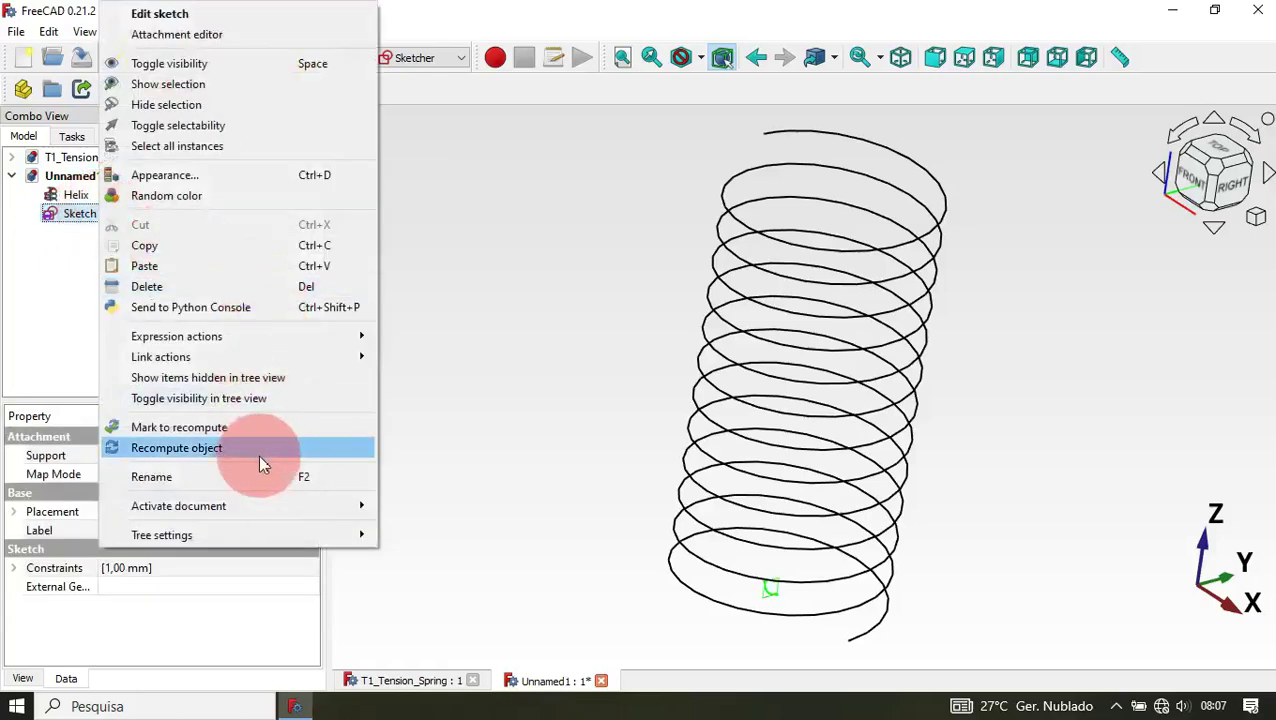
- Rename the sketch to Path1
left_click(306, 476)
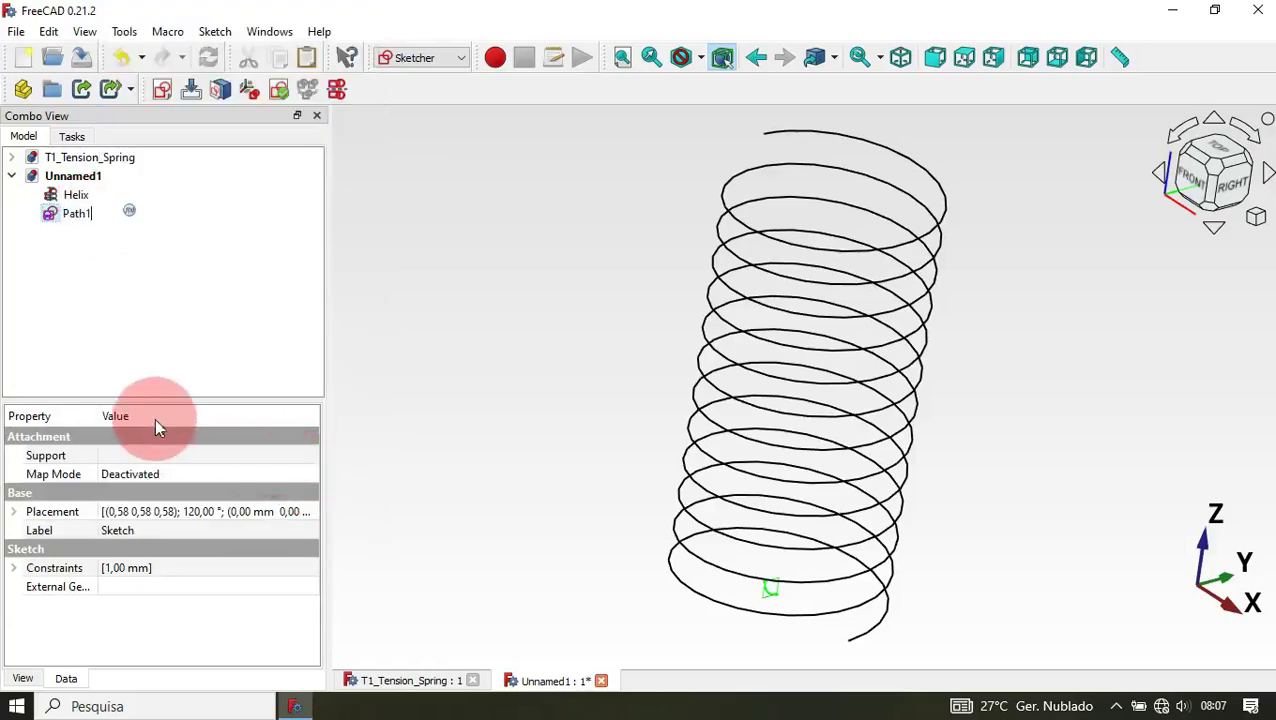
type("Path1")
key("Return")
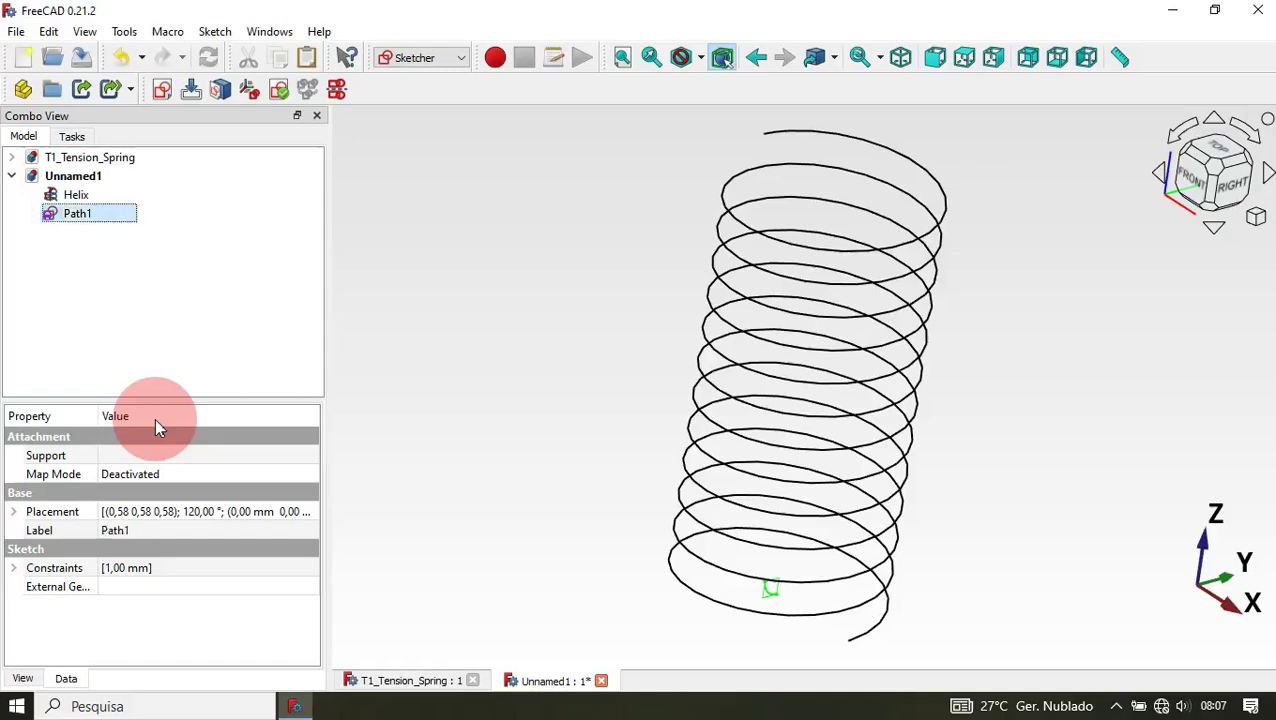
- Attach Path1 to the helix's top vertex (Helix:Vertex2) with Translate origin
right_click(108, 224)
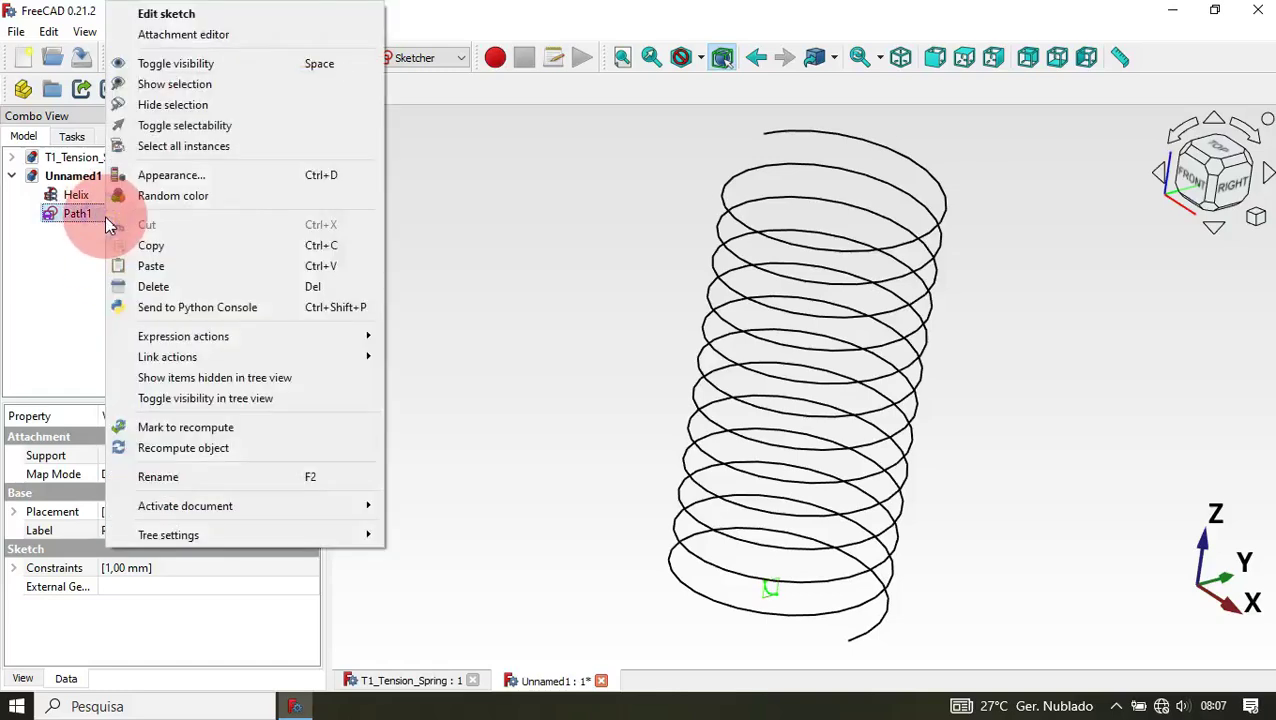
left_click(245, 36)
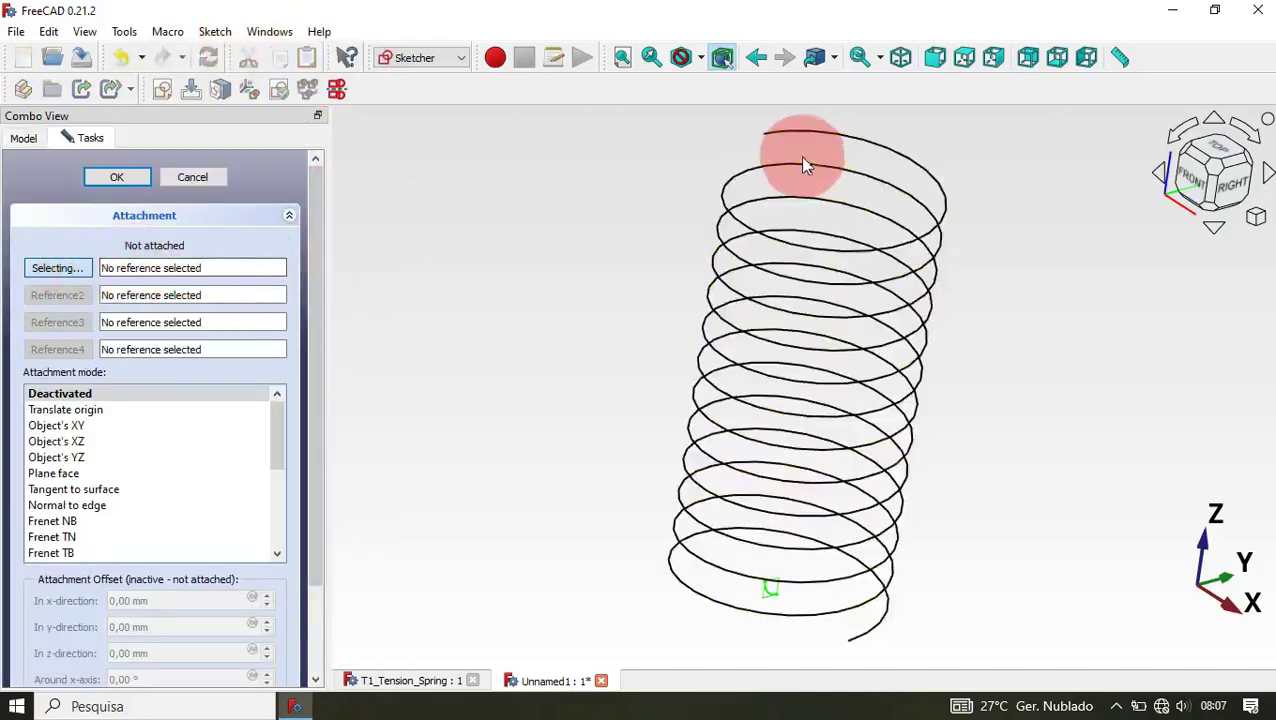
scroll(778, 120, "up", 5)
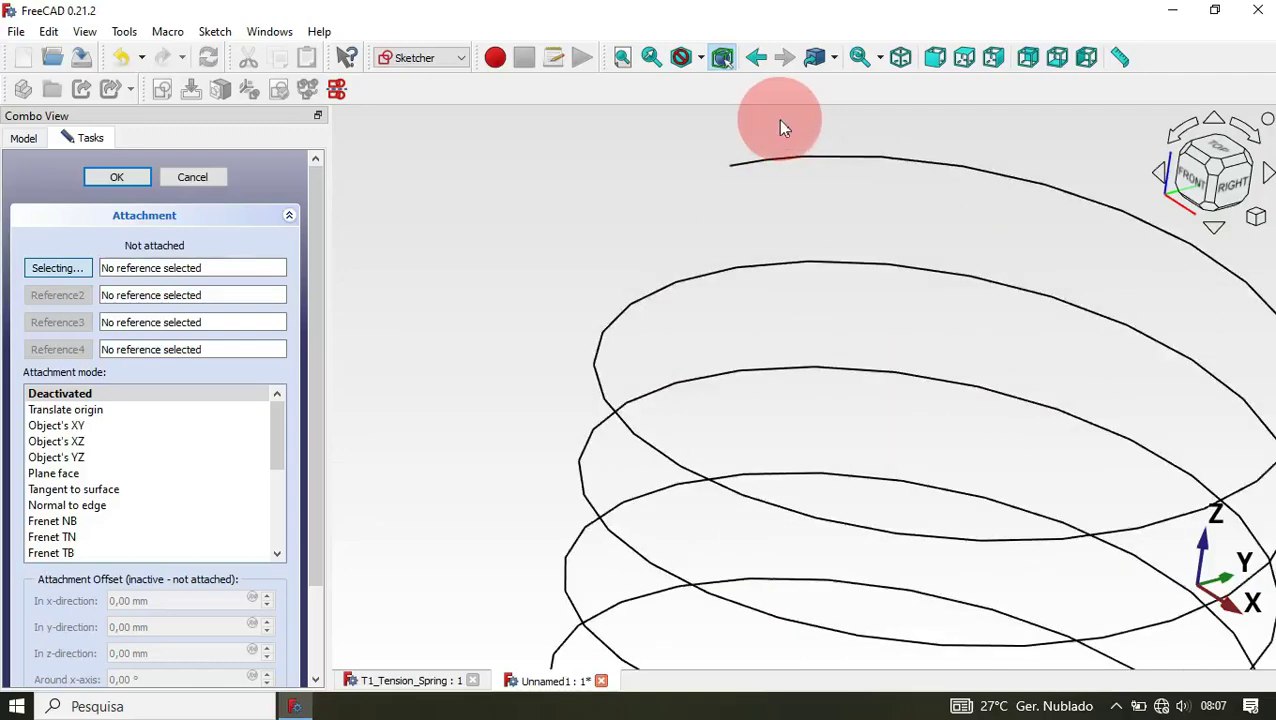
left_click(731, 173)
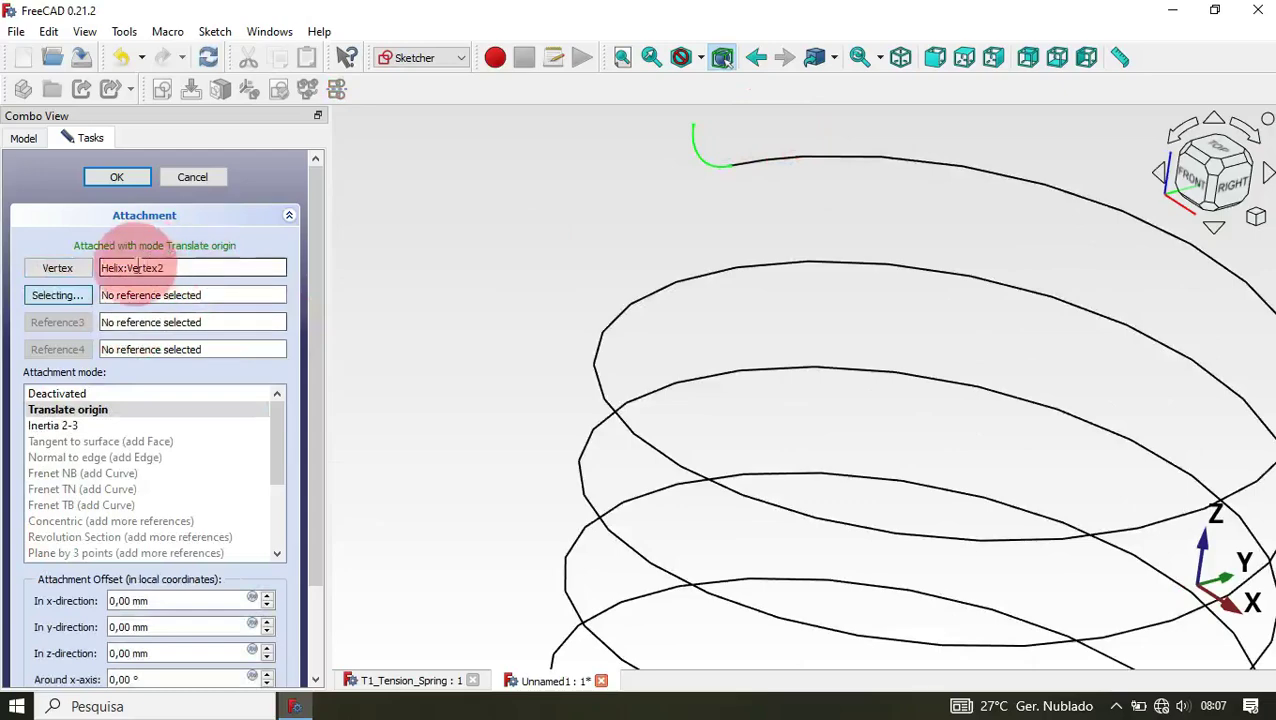
left_click(127, 177)
- Create a sketch on the XZ plane with View section off and zoom in on the helix
key("1")
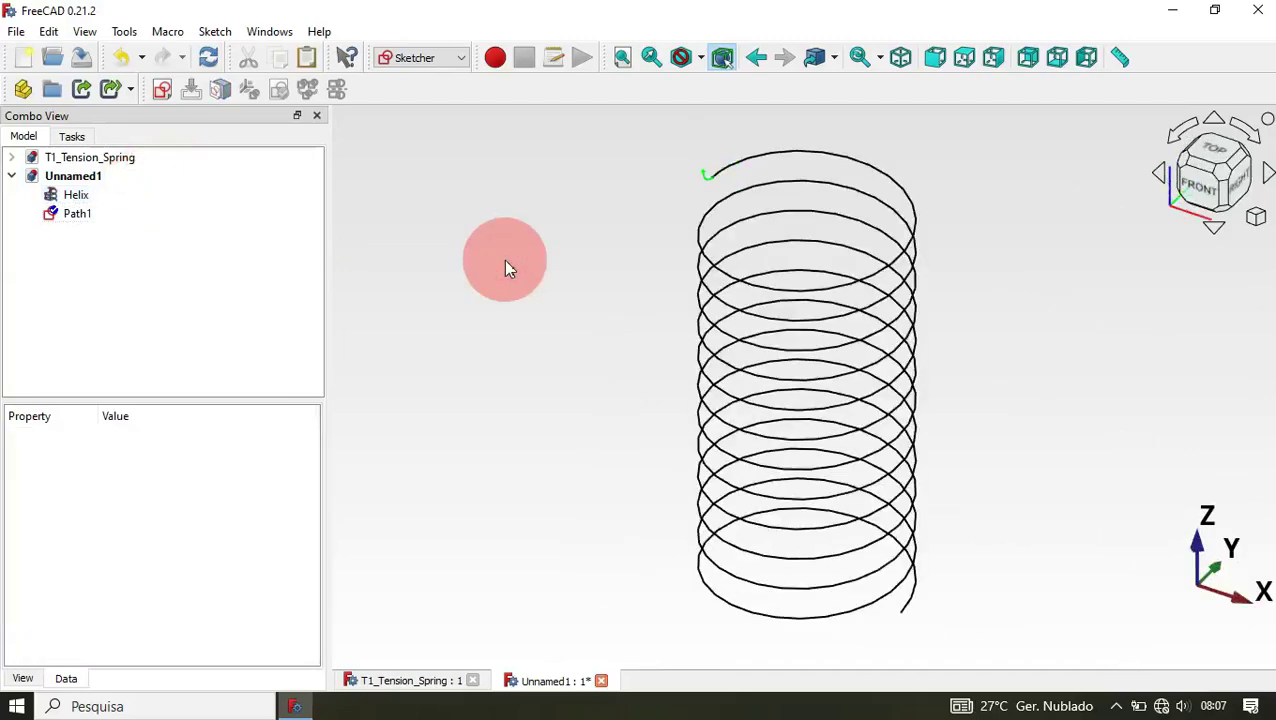
left_click_drag(503, 259, 726, 244)
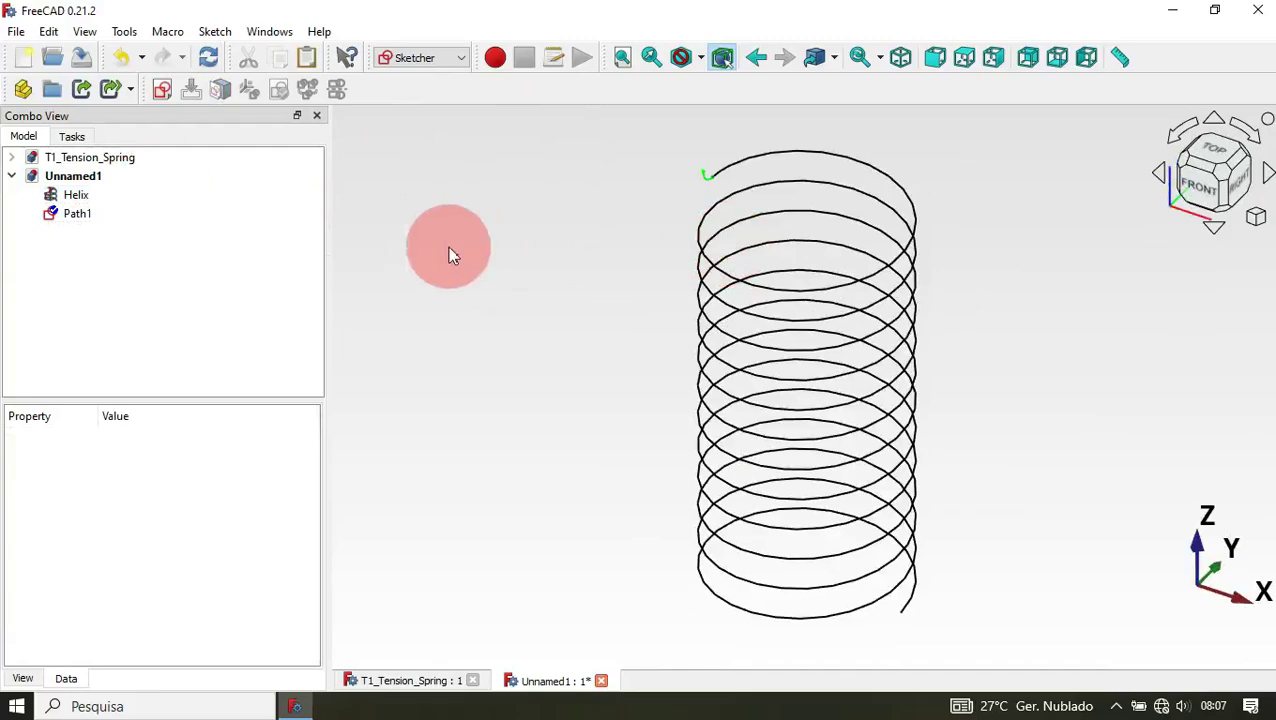
left_click(162, 90)
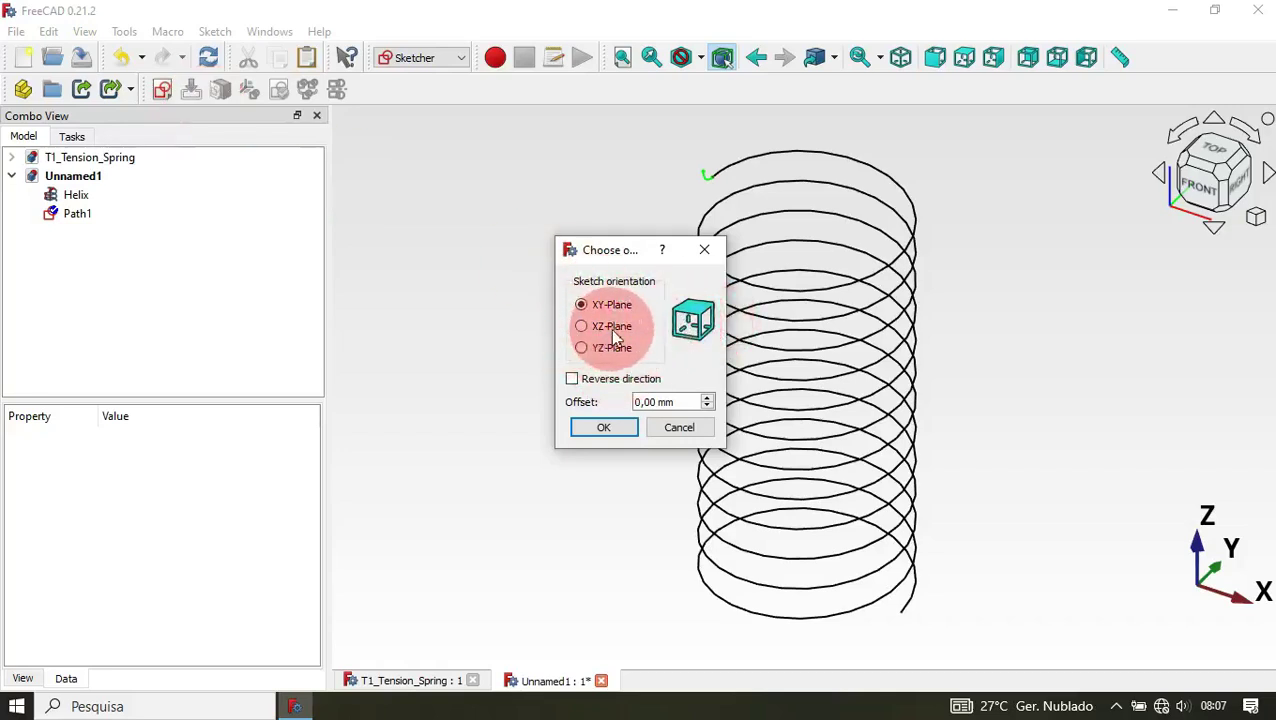
left_click(604, 428)
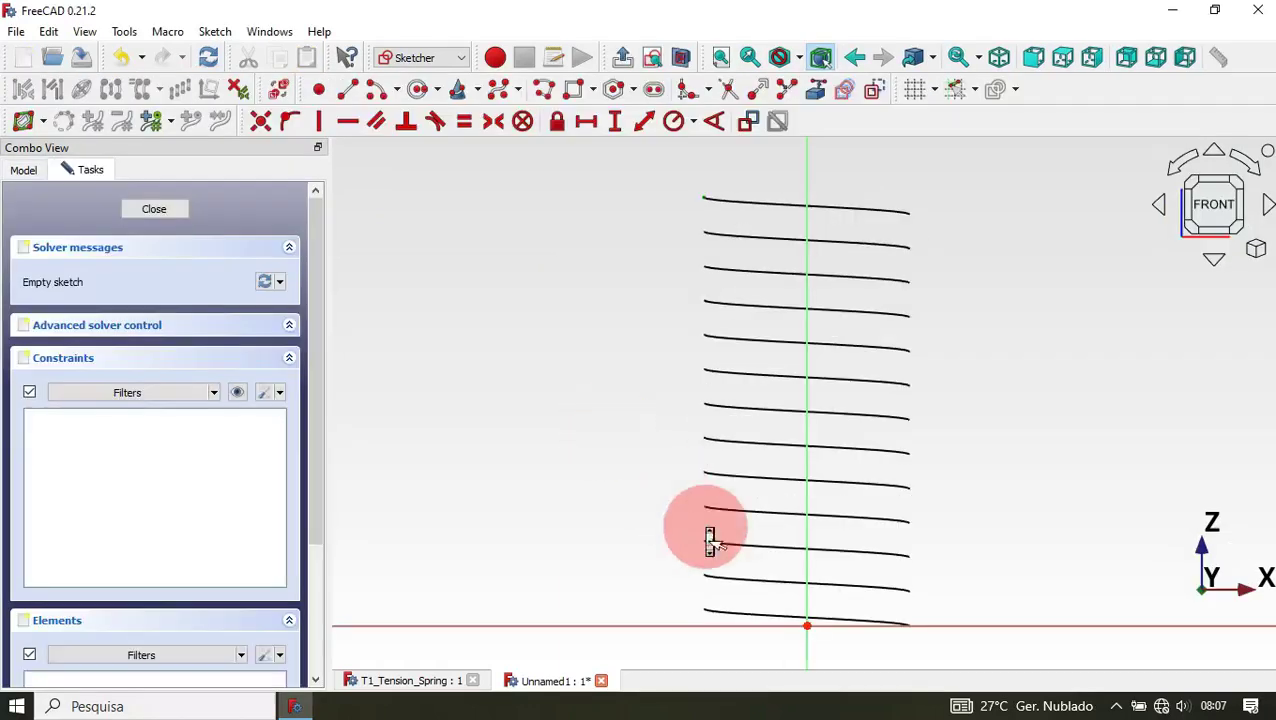
left_click(684, 57)
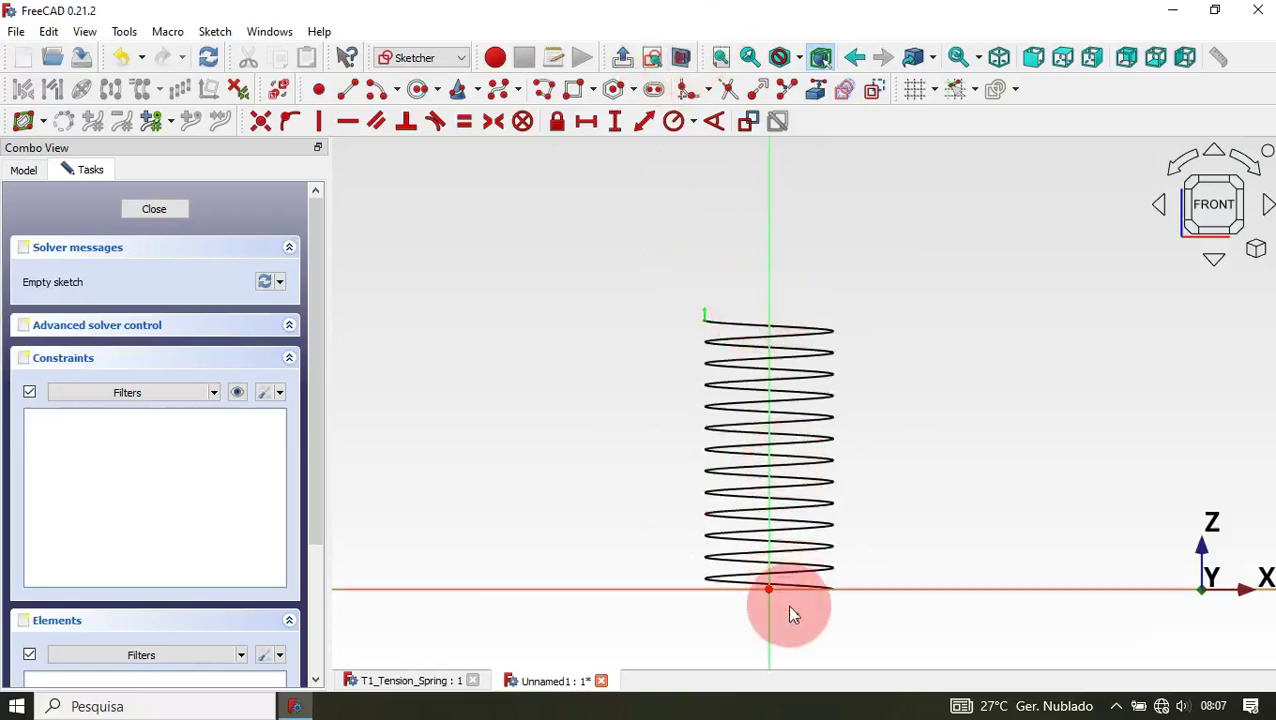
scroll(789, 621, "up", 5)
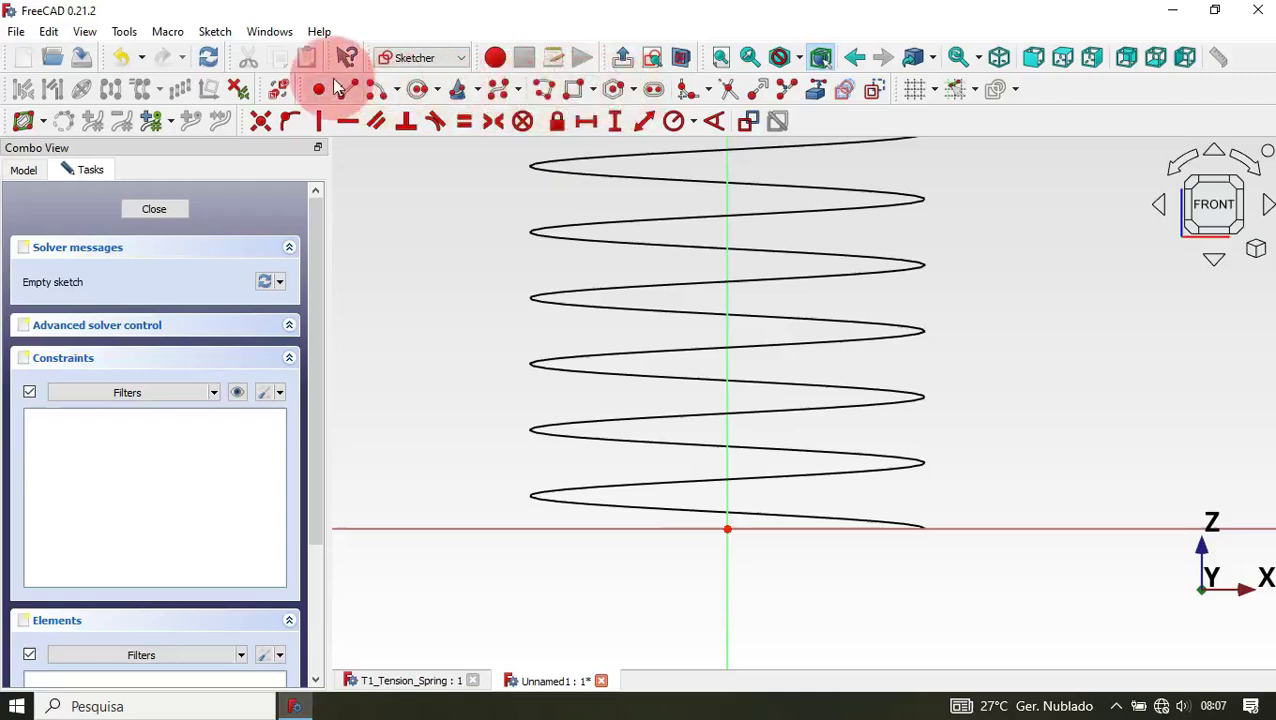
- Draw a polyline: vertical line up from the origin, tangent arc right, vertical line down
left_click(547, 91)
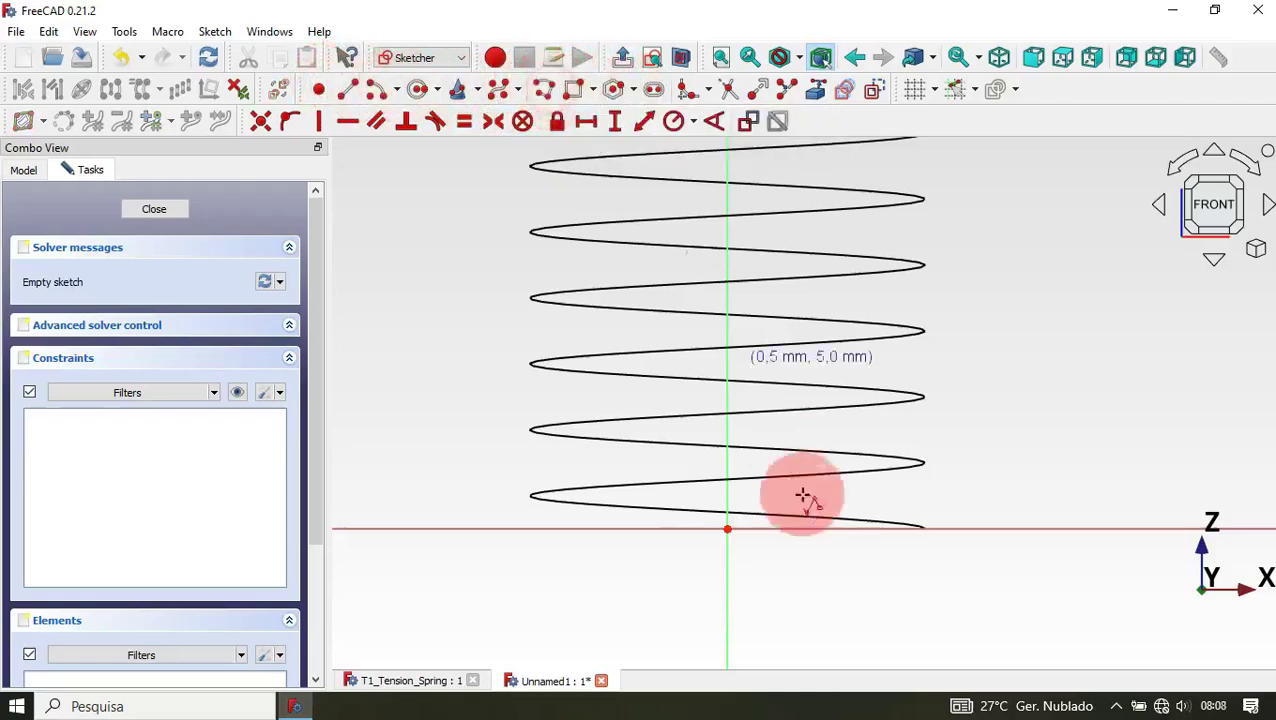
left_click(727, 527)
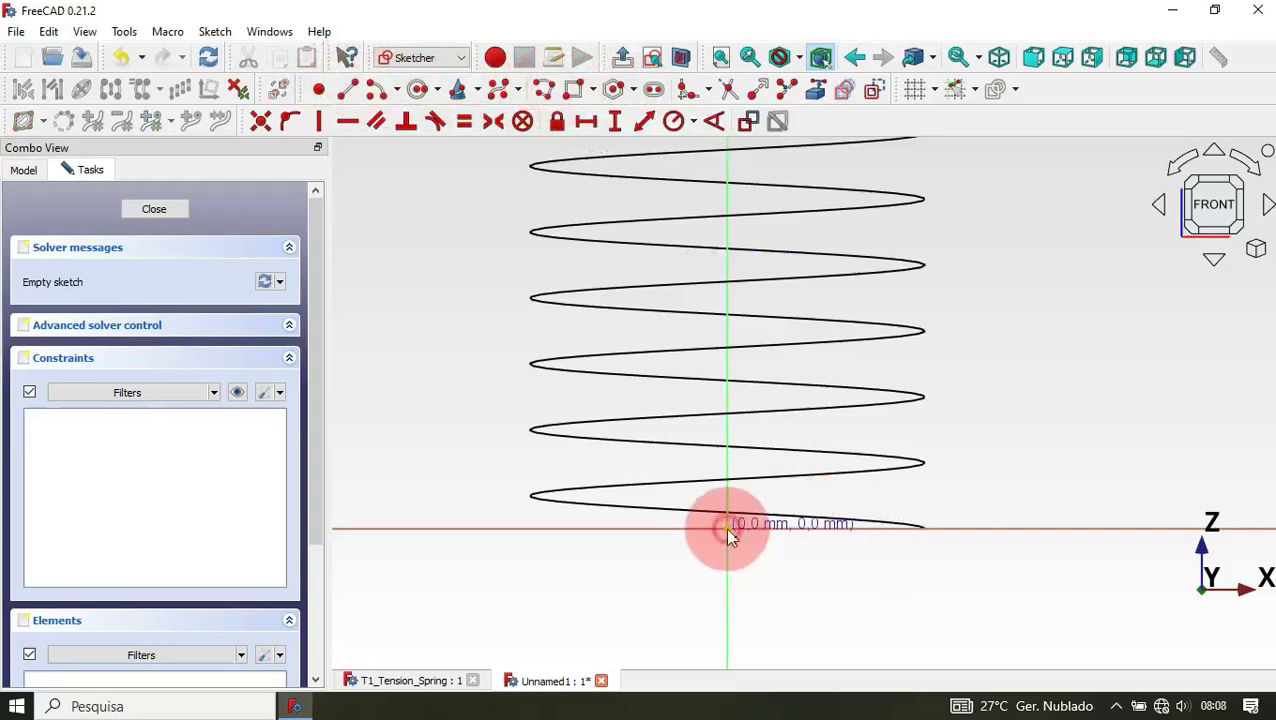
left_click(727, 360)
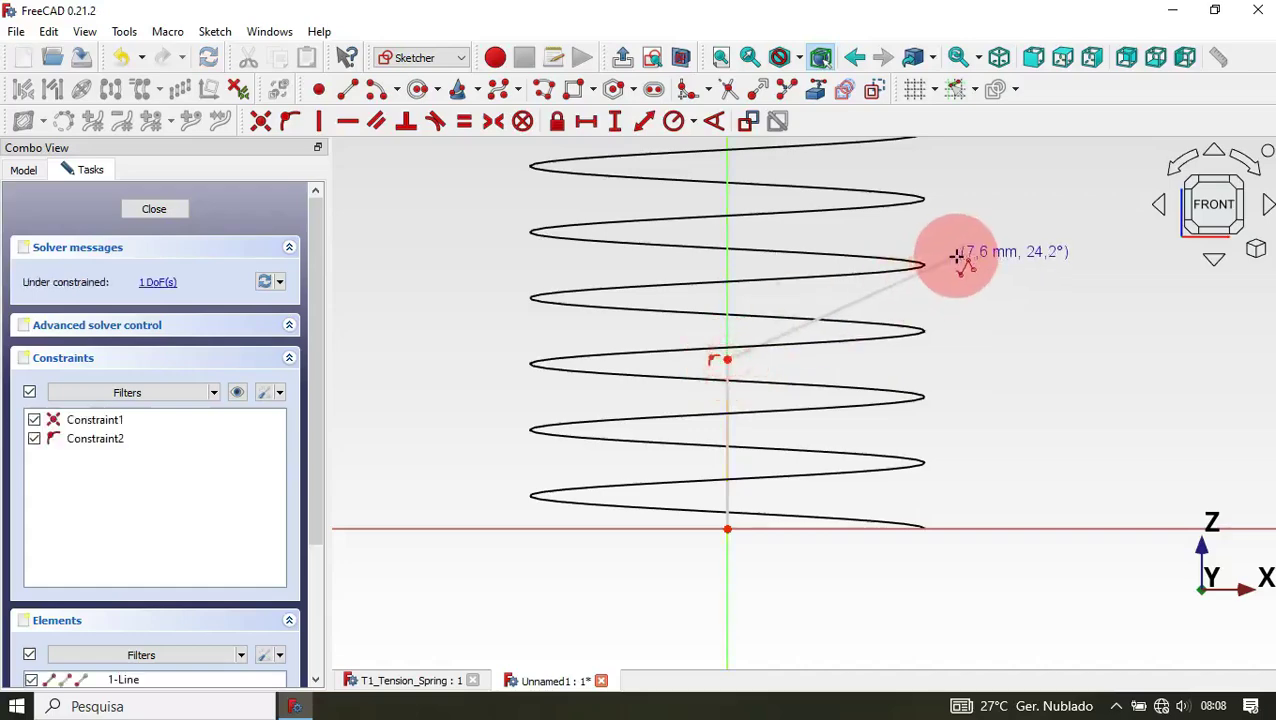
key("m")
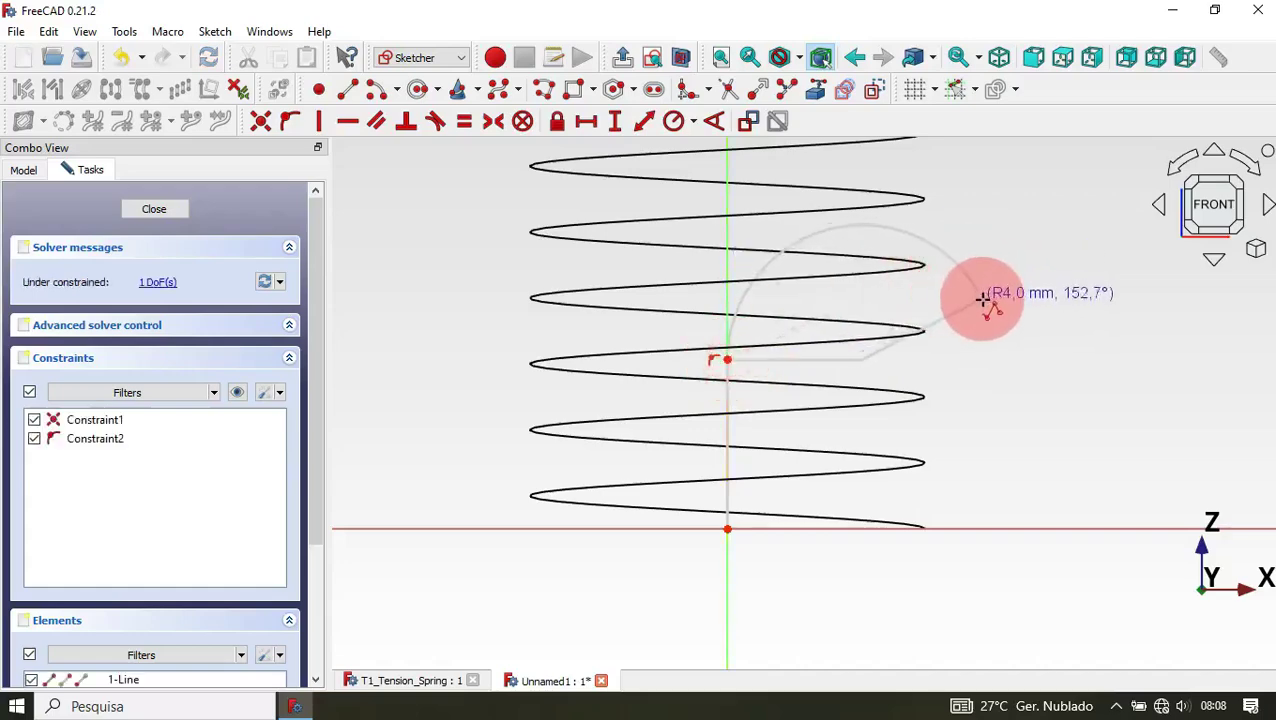
left_click(971, 297)
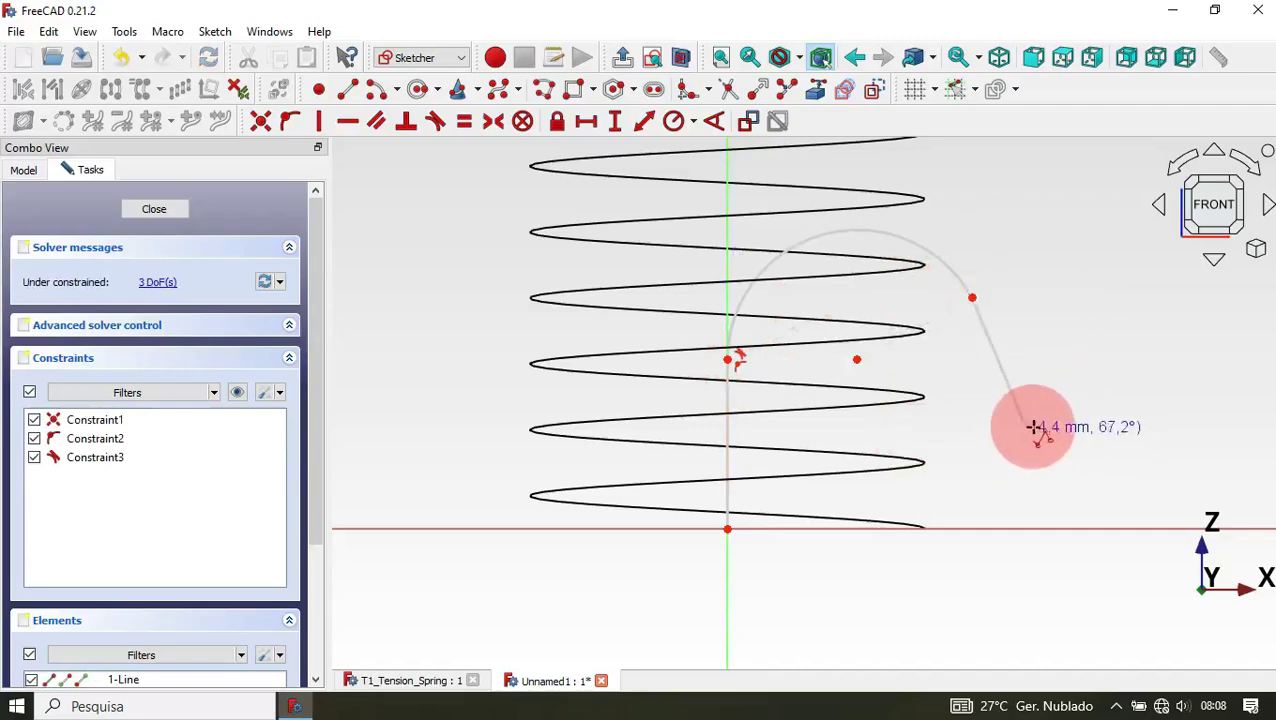
left_click(971, 425)
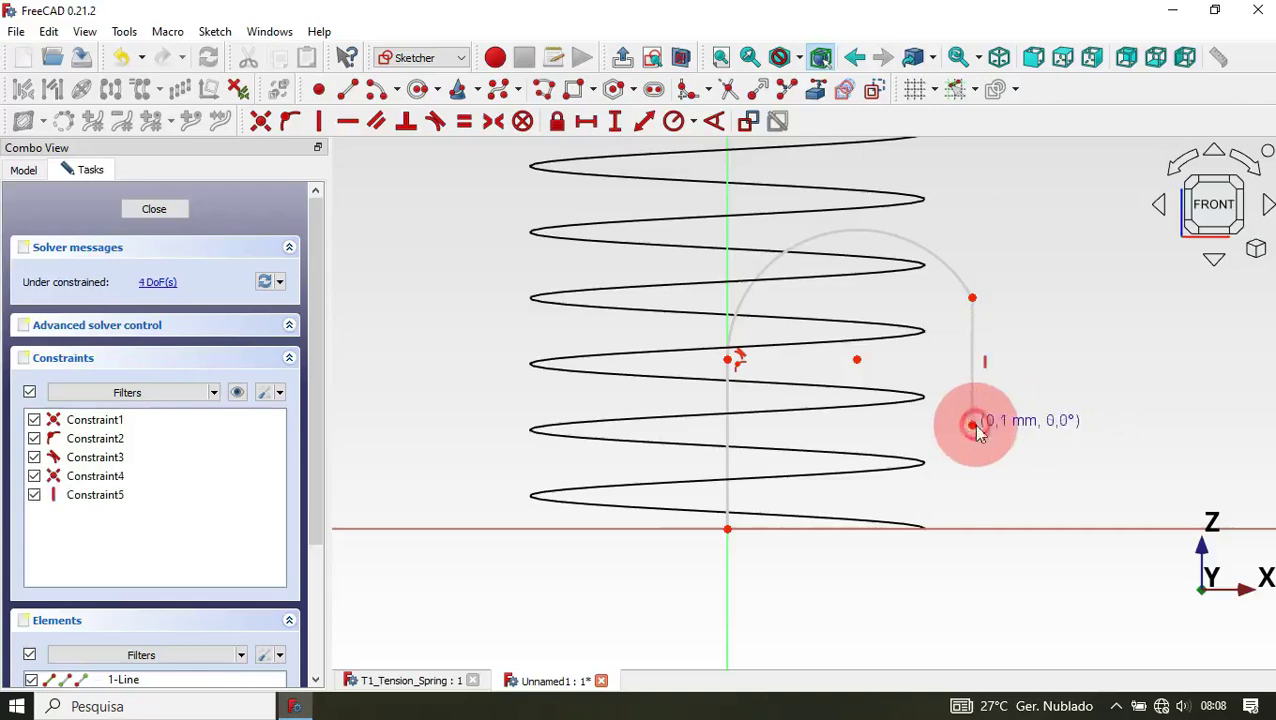
key("Escape")
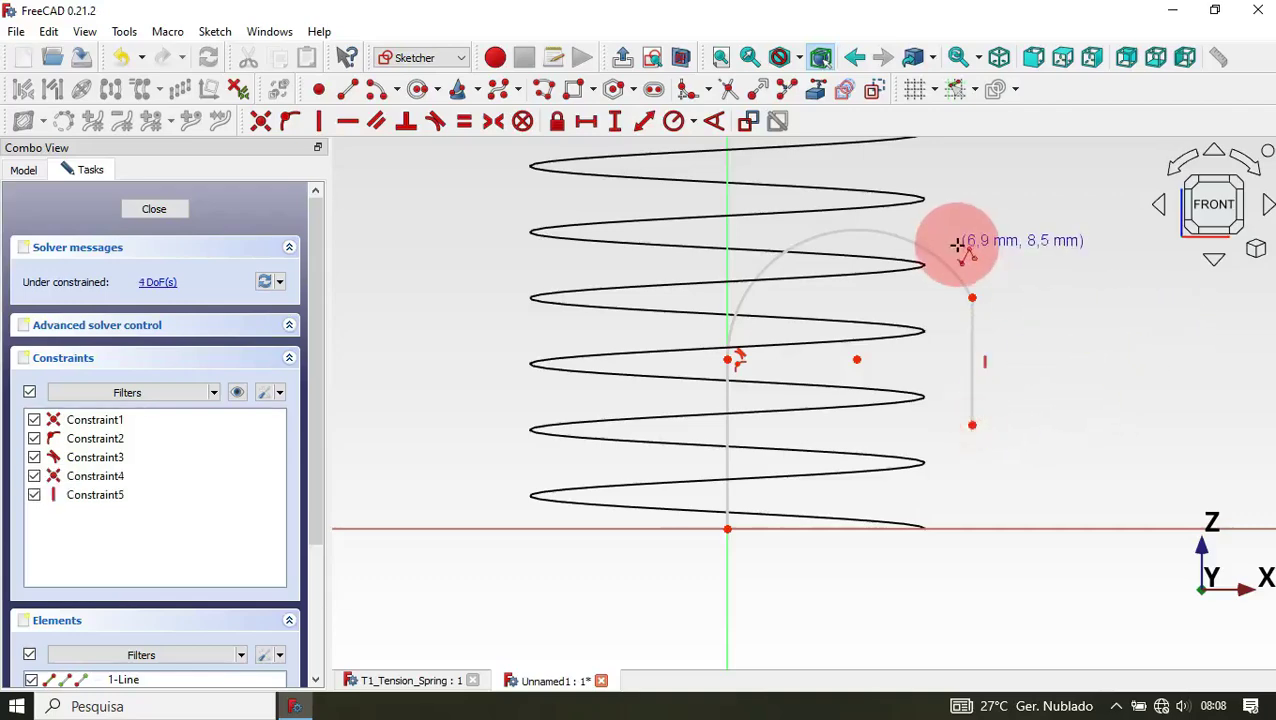
left_click_drag(944, 243, 1031, 358)
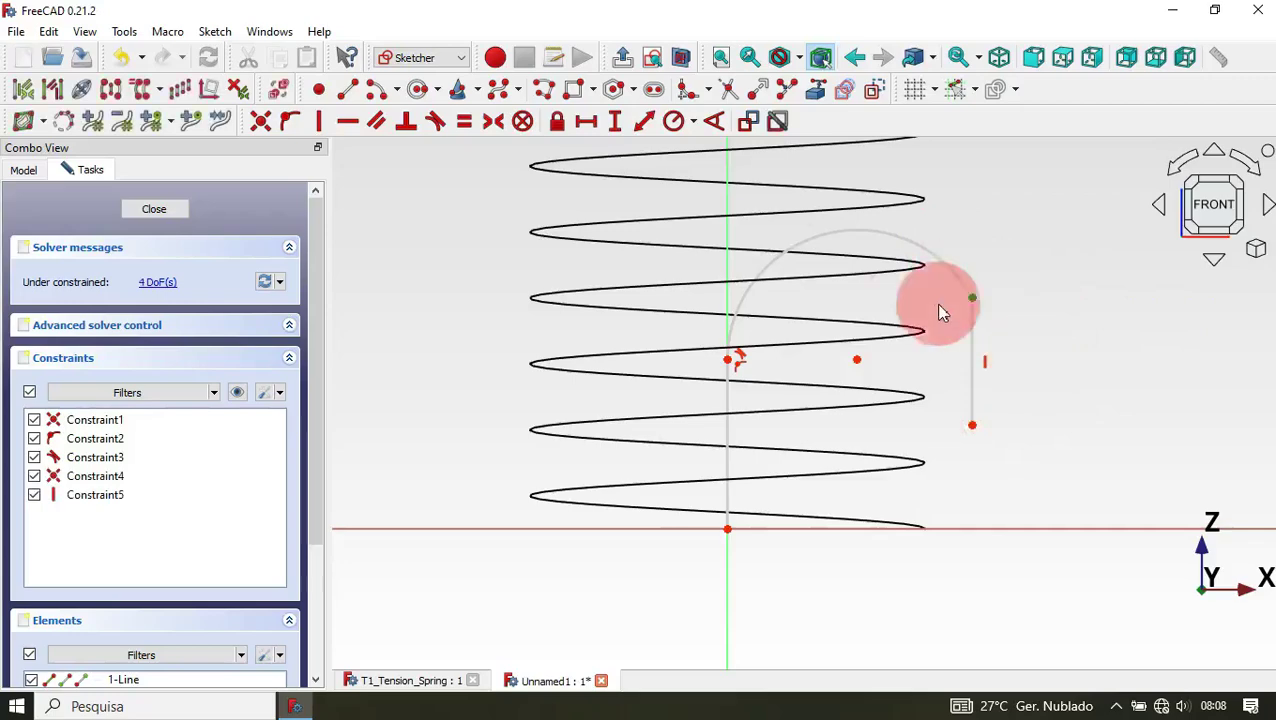
- Make the arc and line tangent and set the stem to 4 mm and the tip line to 2.5 mm
left_click(435, 121)
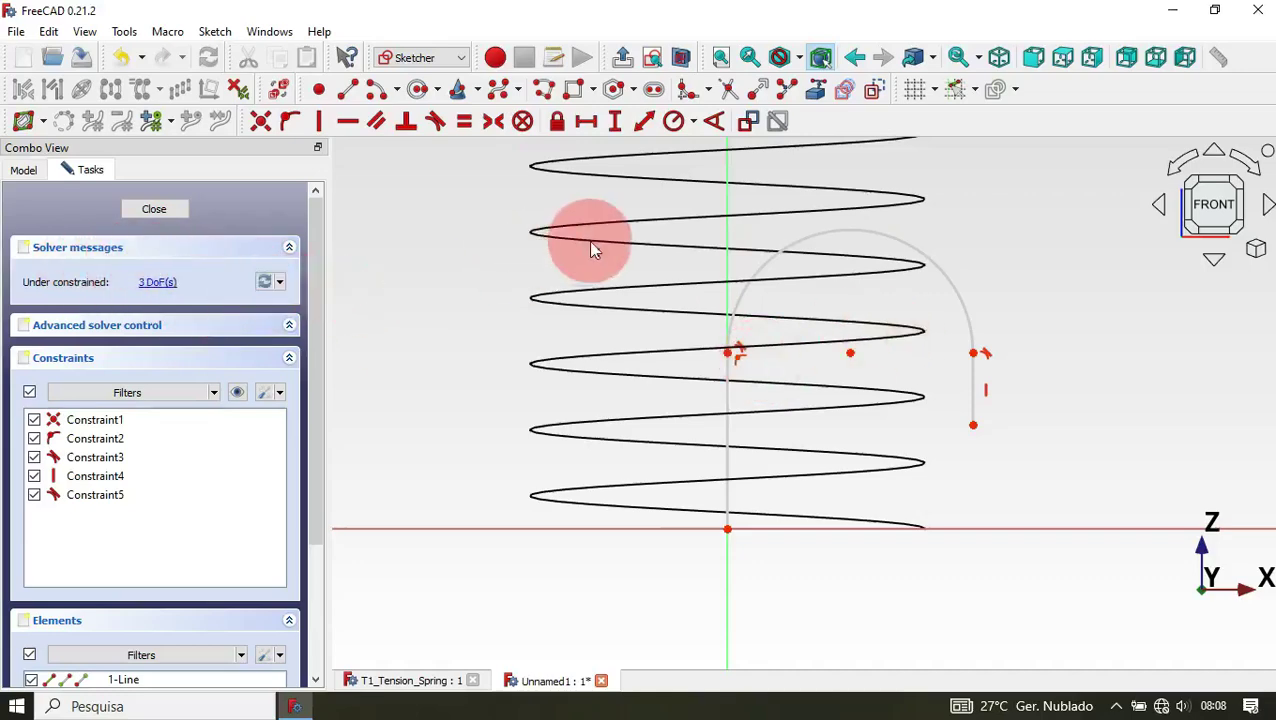
left_click(645, 123)
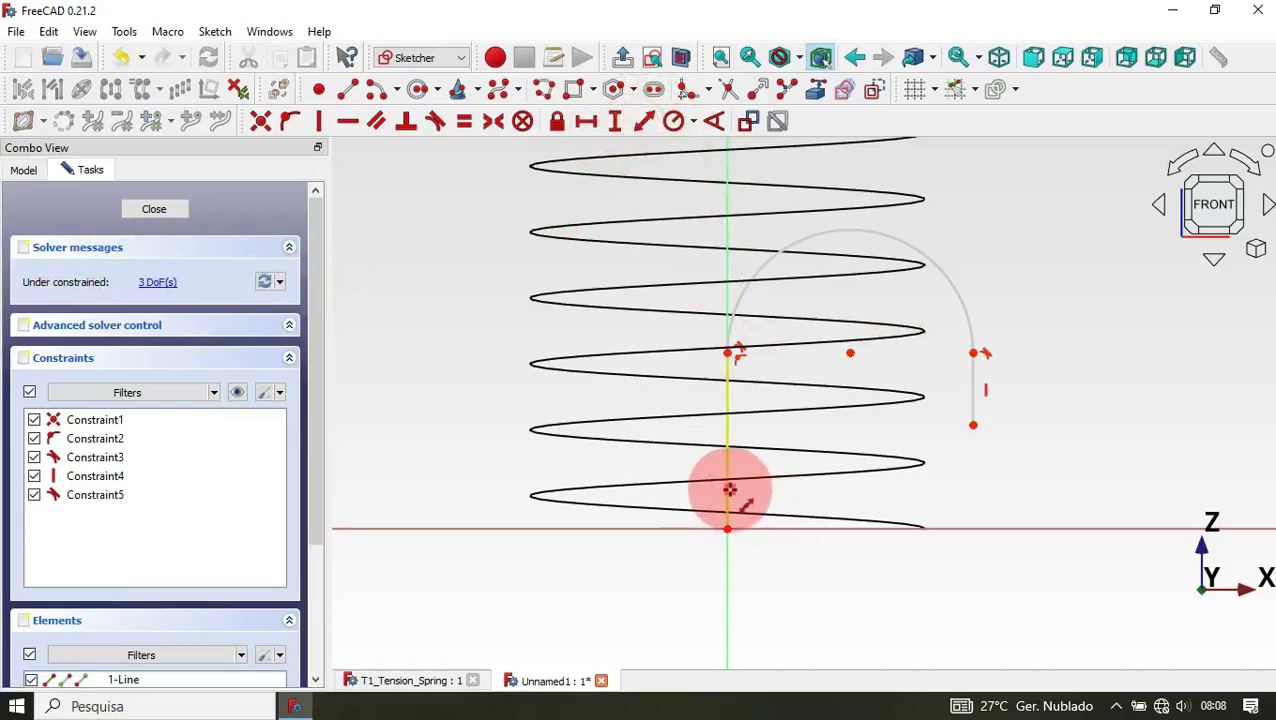
left_click(729, 489)
type("4")
key("Return")
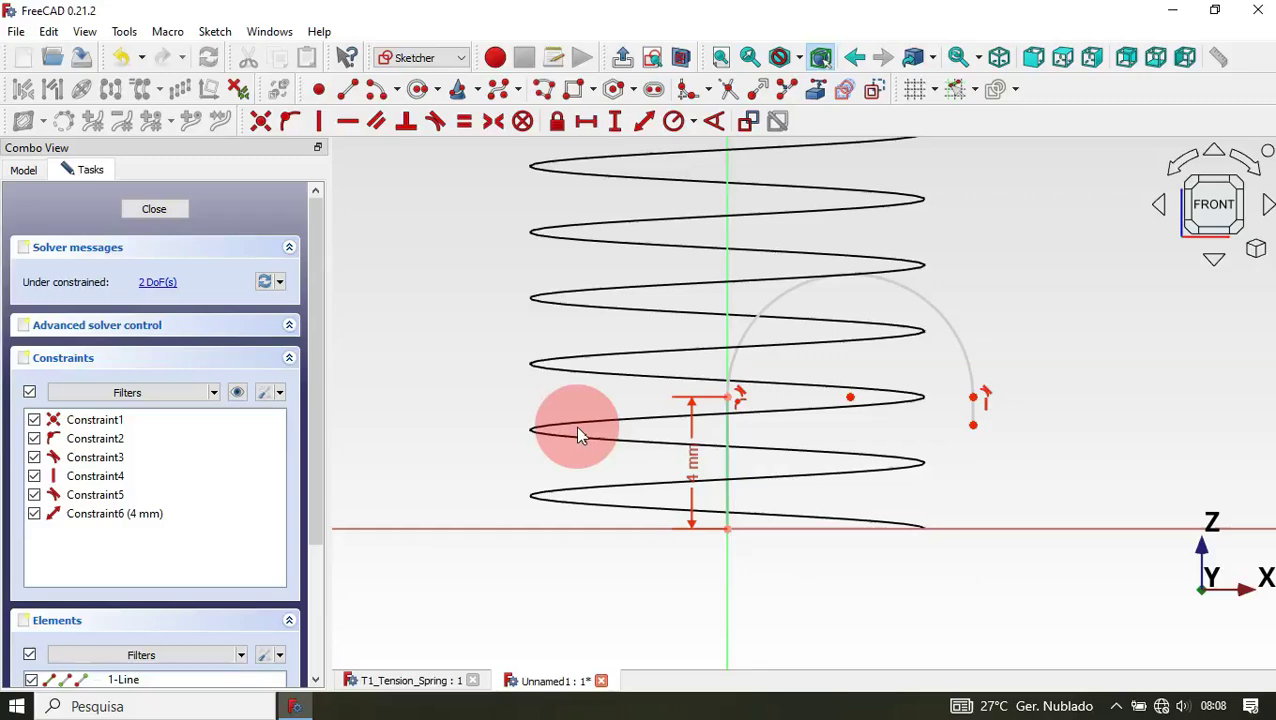
left_click(971, 413)
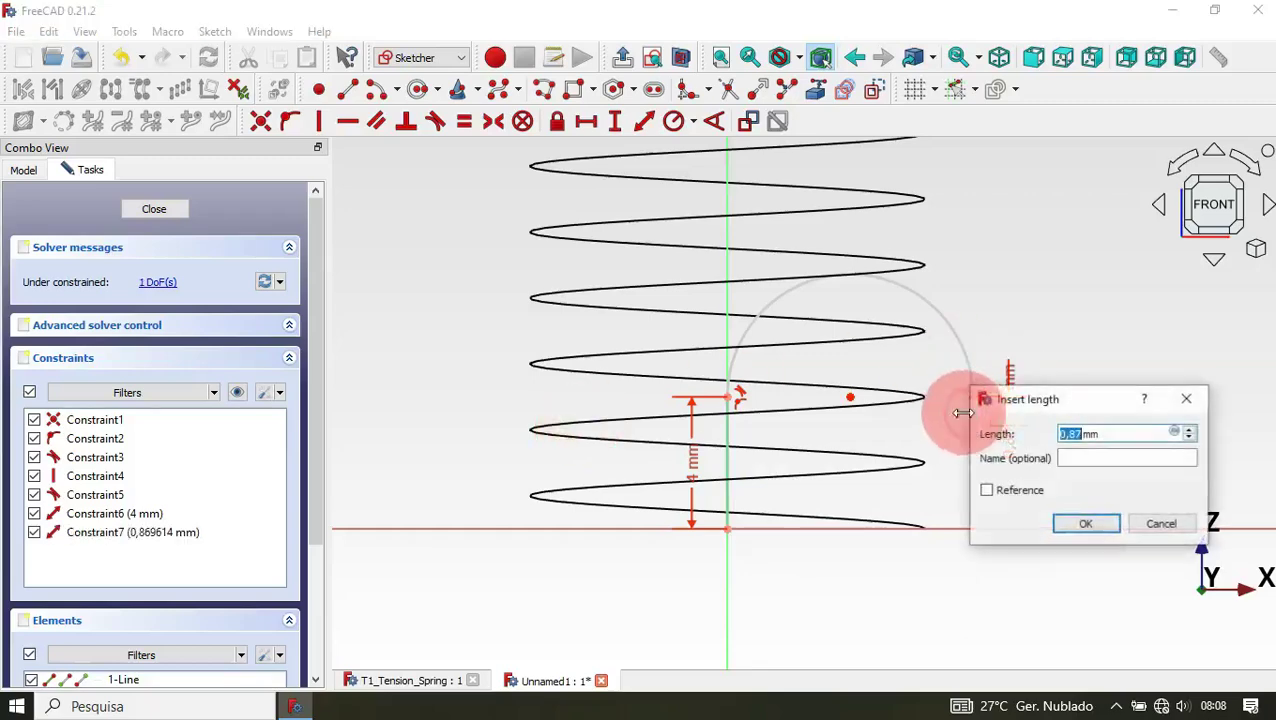
left_click(831, 393)
type("2.5")
key("Return")
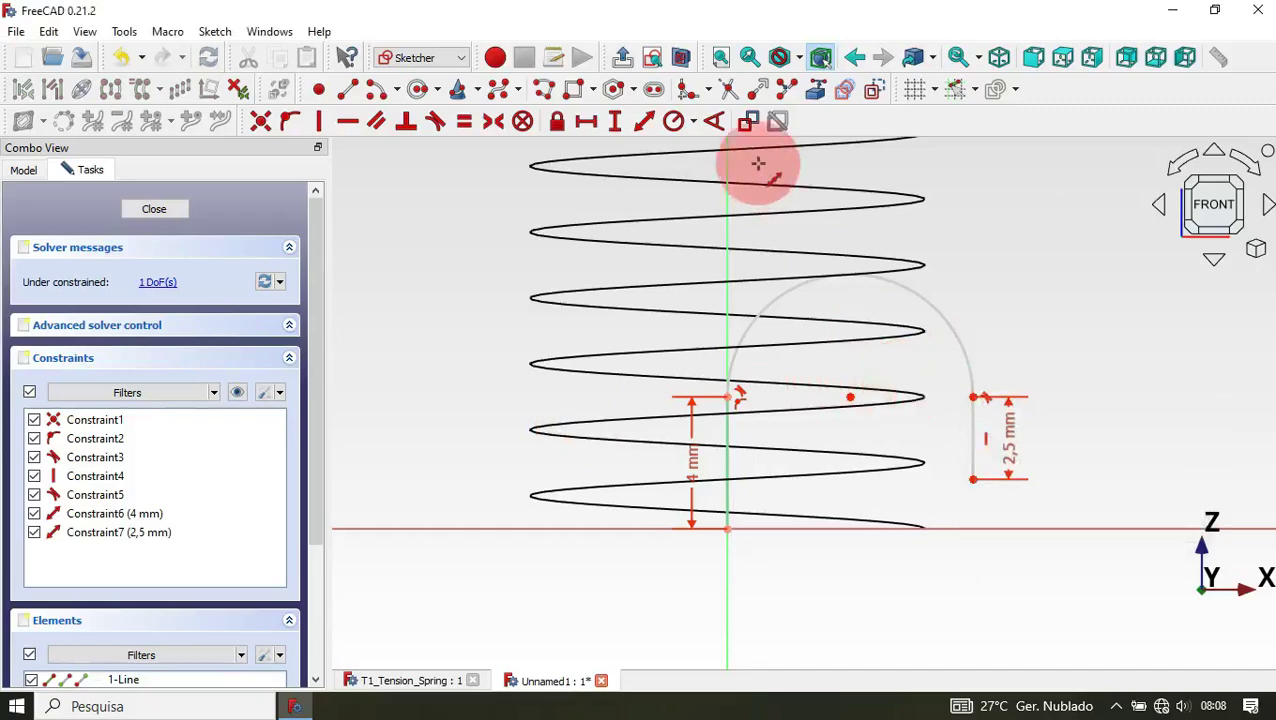
- Constrain the hook arc to a 6 mm radius
left_click(695, 127)
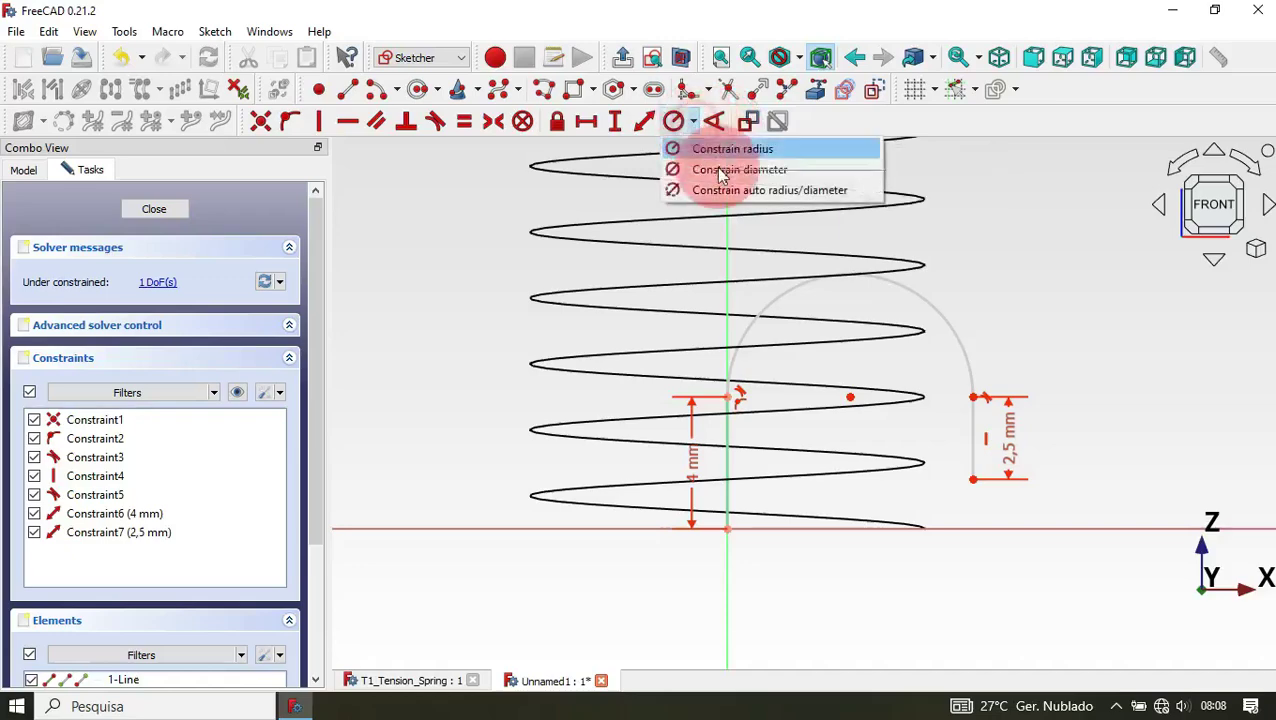
left_click(755, 148)
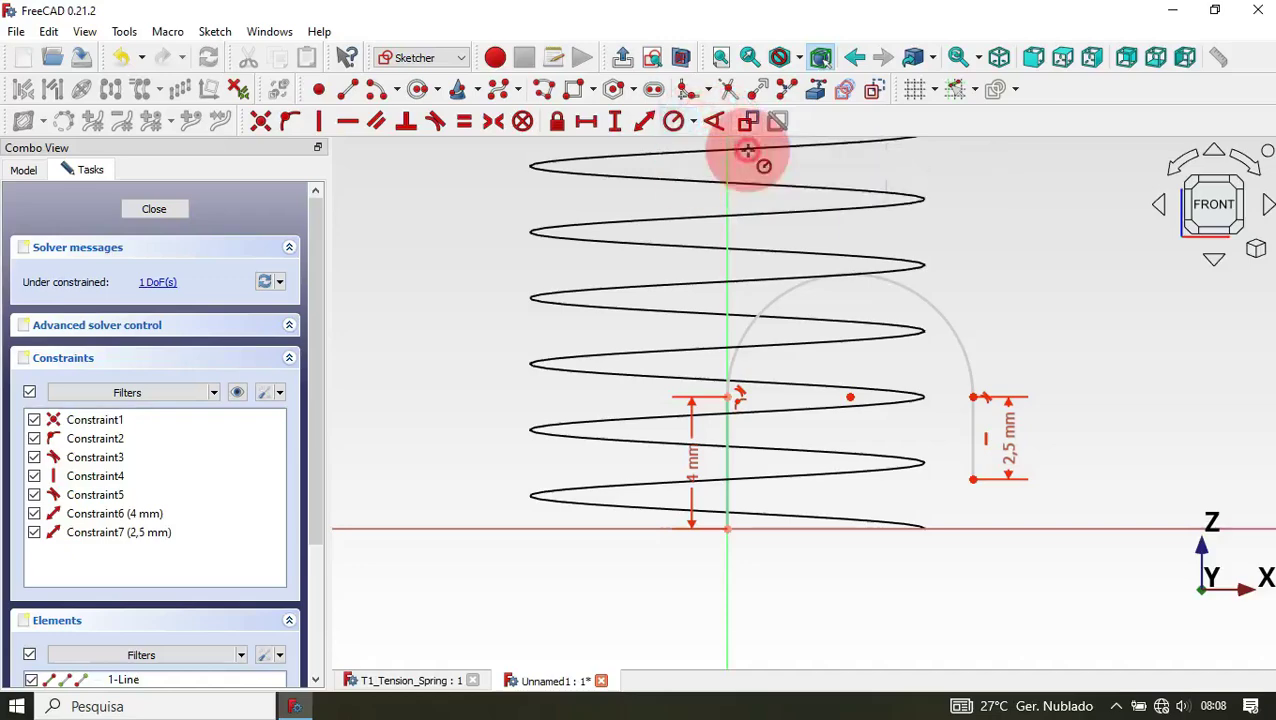
left_click(941, 313)
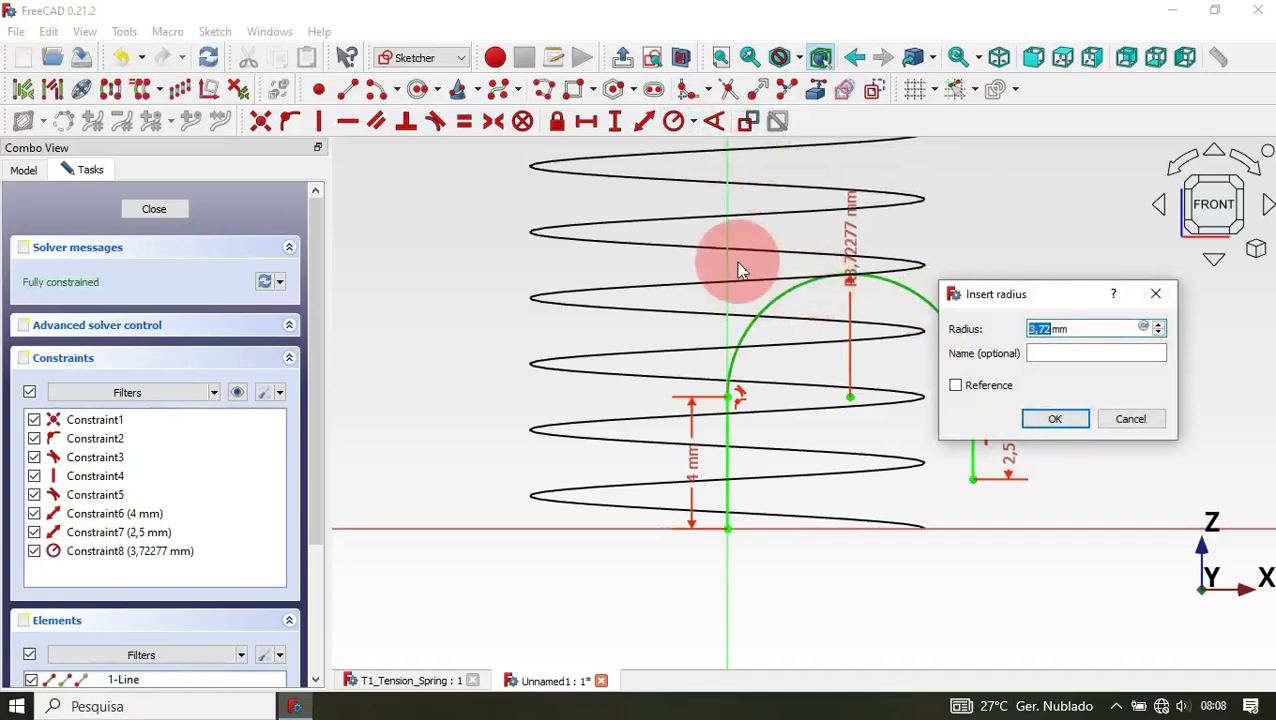
type("6")
key("Return")
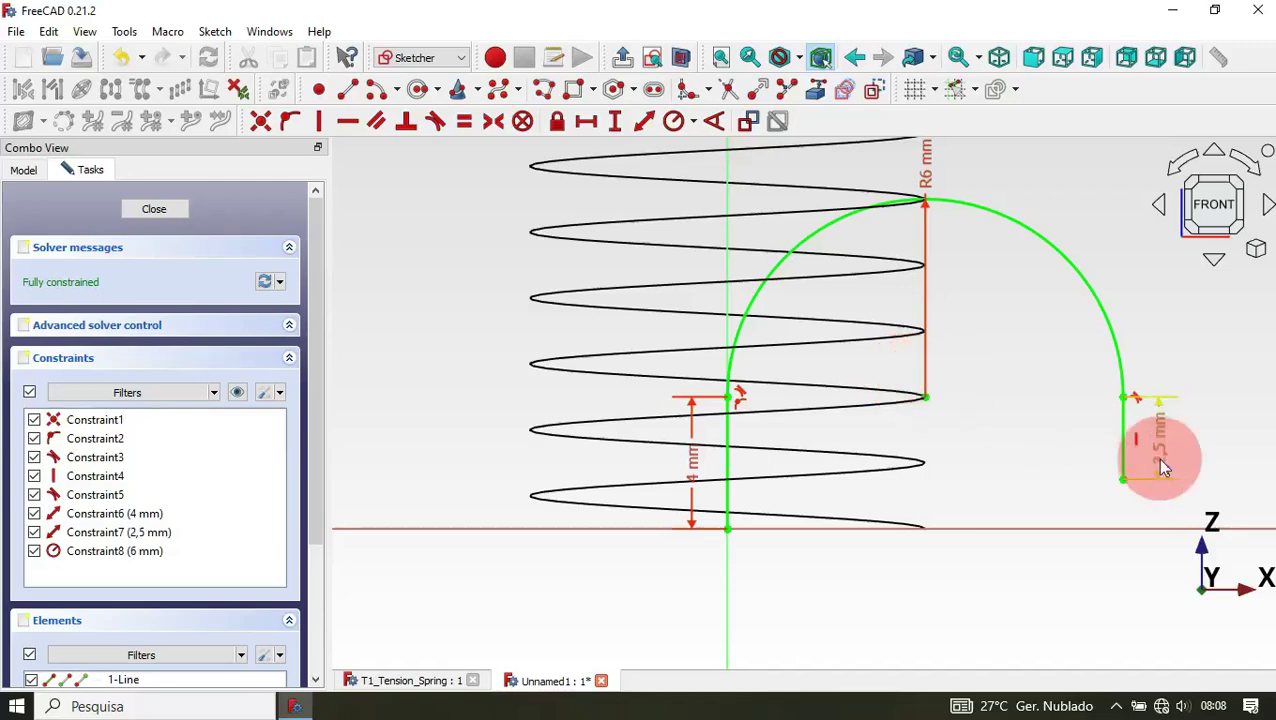
- Replace the tip line's vertical constraint with a 10° angle to the stem and close the sketch
left_click(1137, 446)
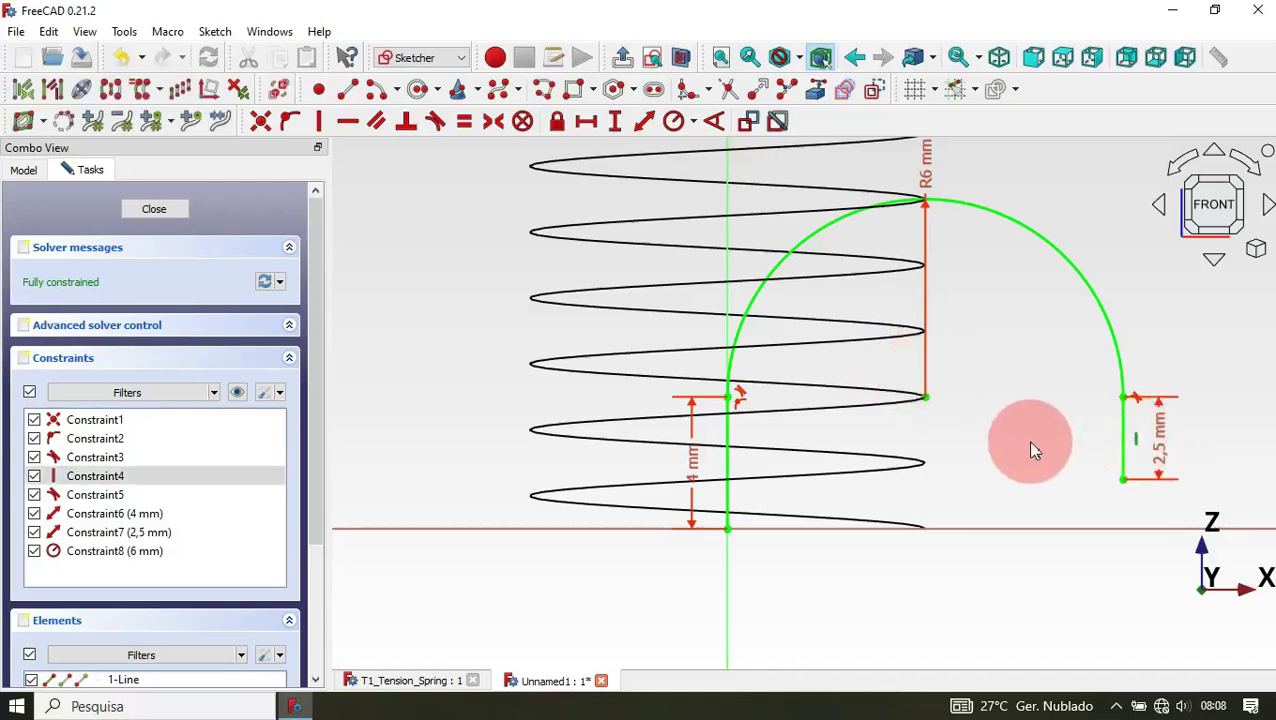
key("Delete")
left_click_drag(1124, 488, 1220, 420)
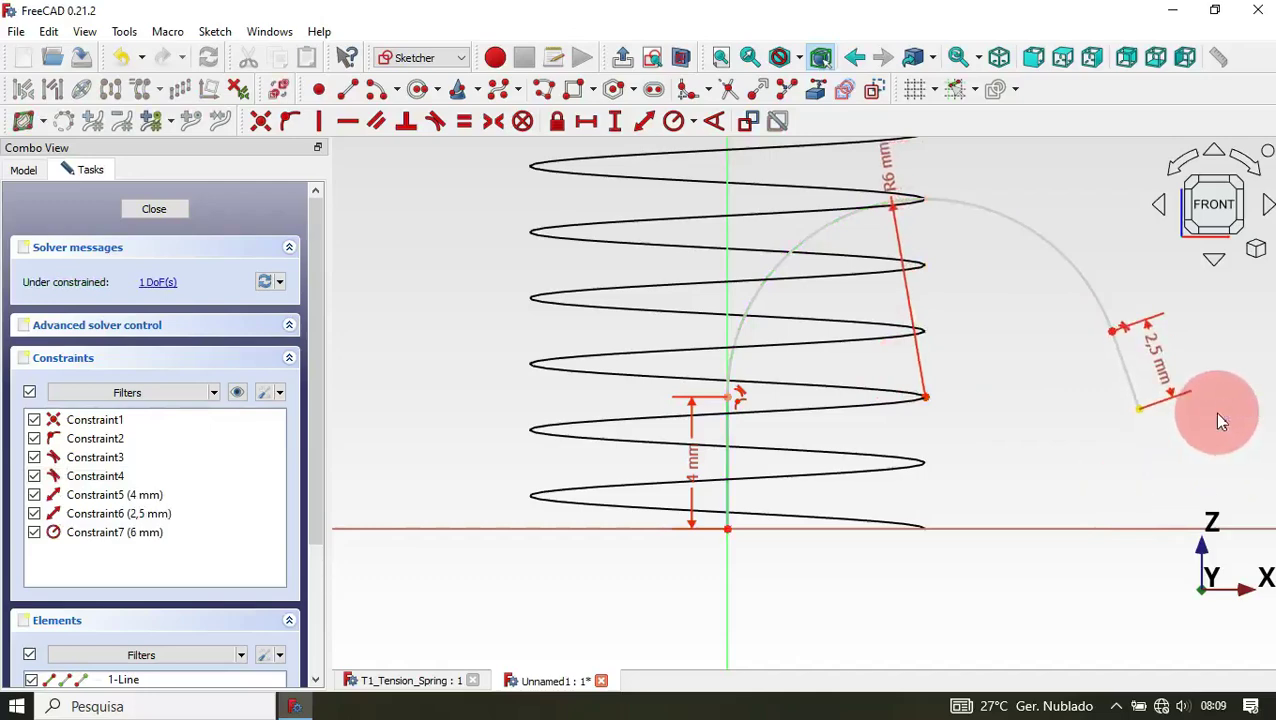
left_click(714, 121)
left_click(727, 487)
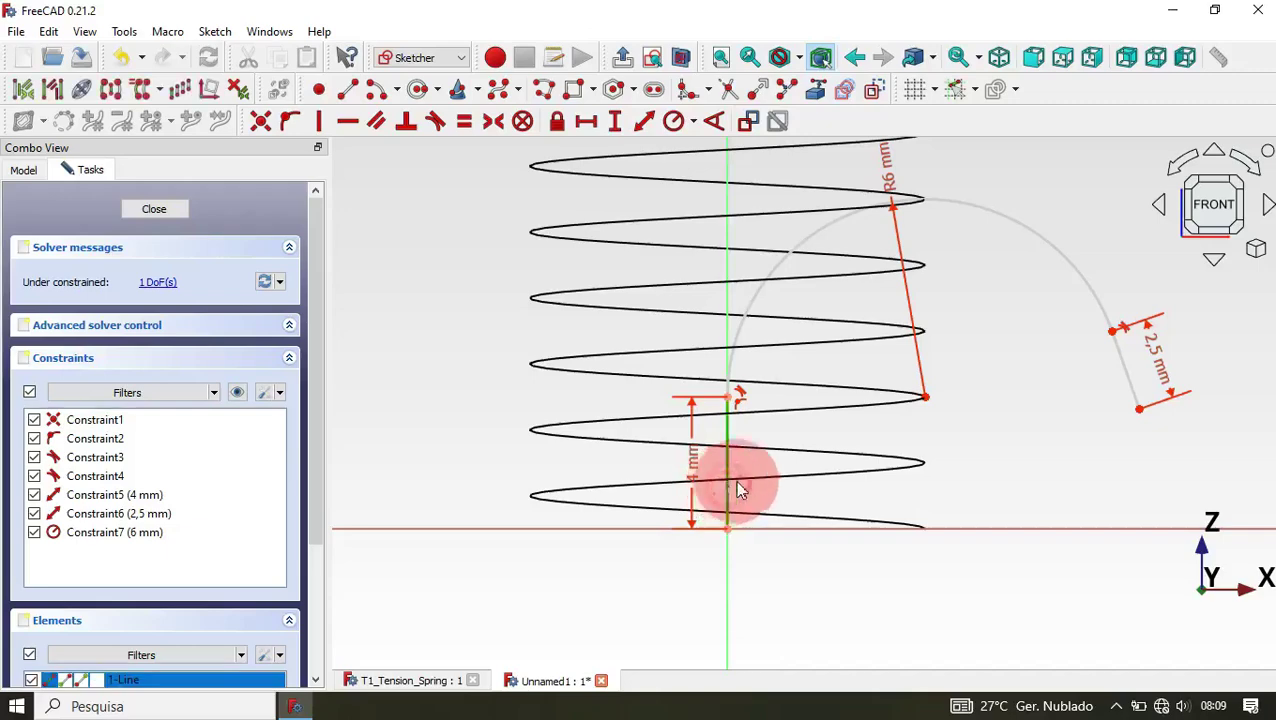
left_click(1124, 373)
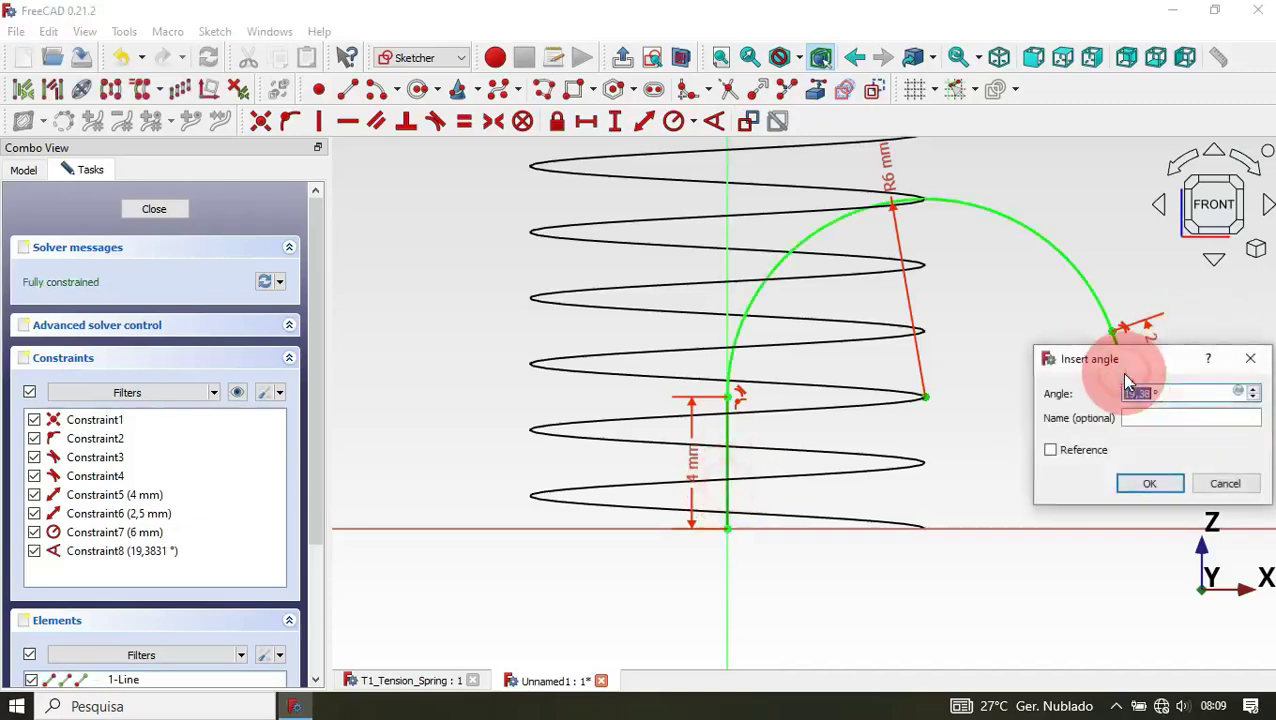
type("10")
key("Return")
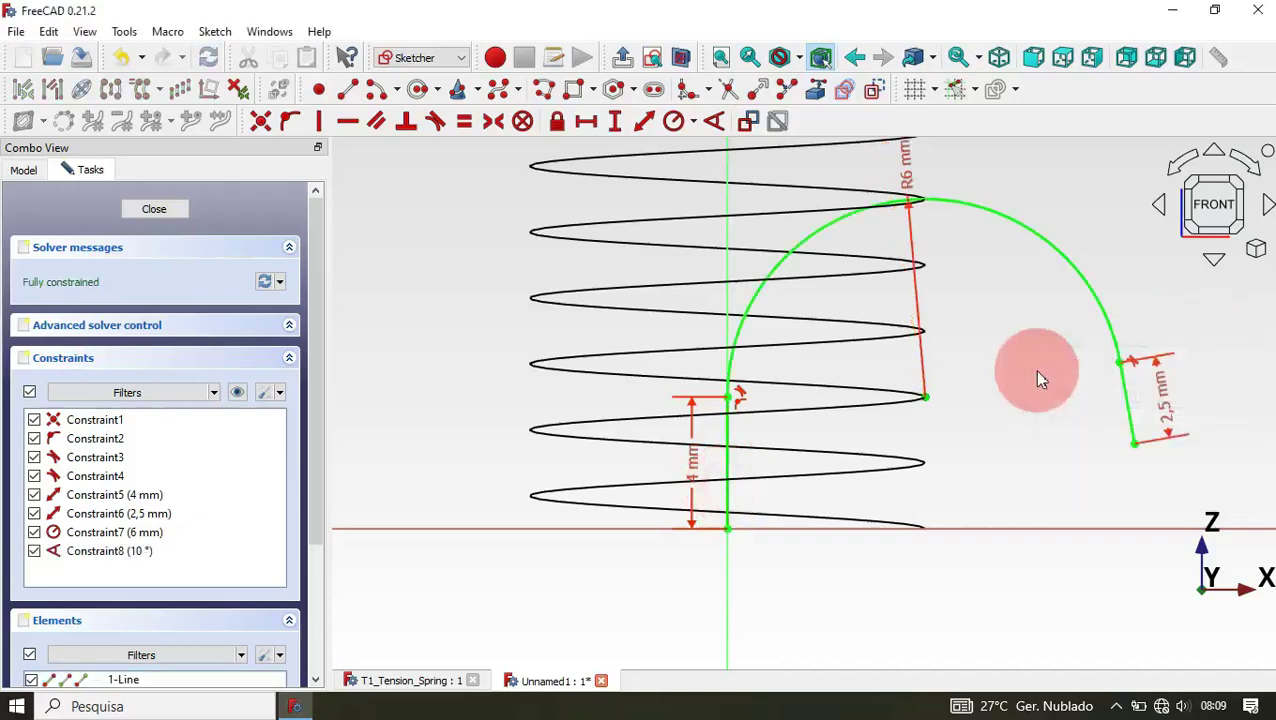
key("Escape")
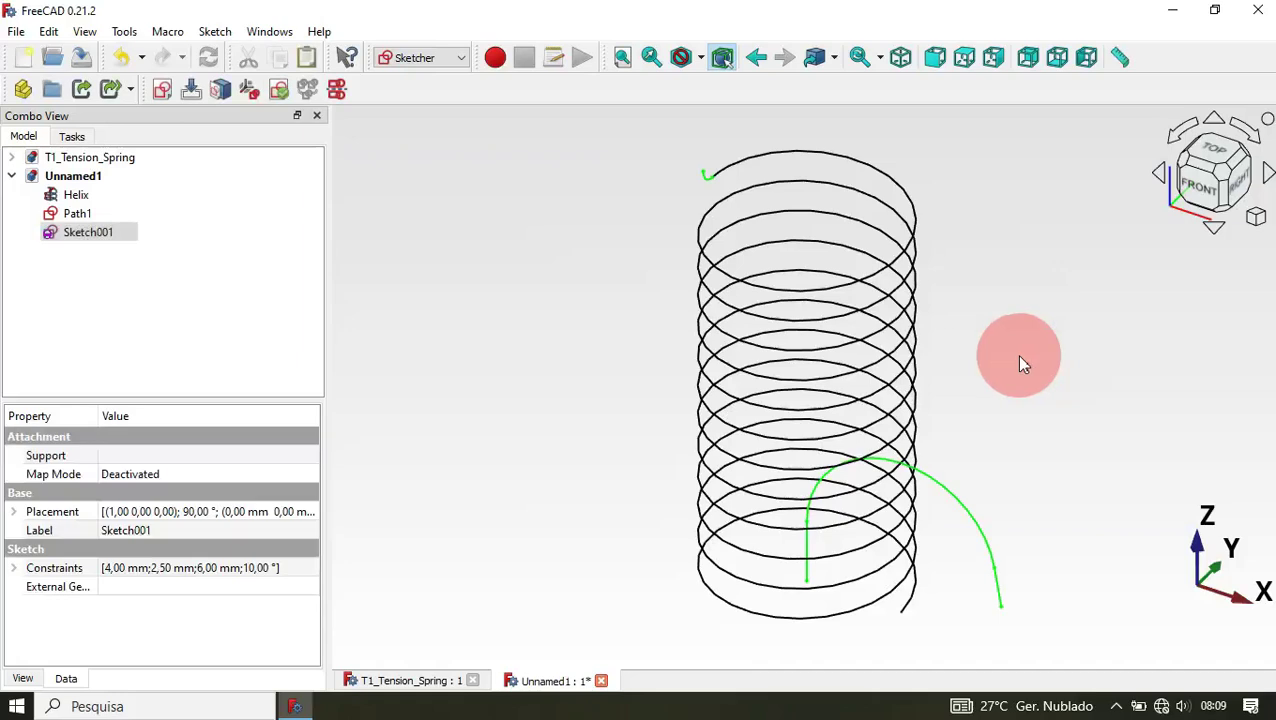
- Rename Sketch001 to Path2 and attach it by Translate origin to the helix's top vertex
left_click(108, 235)
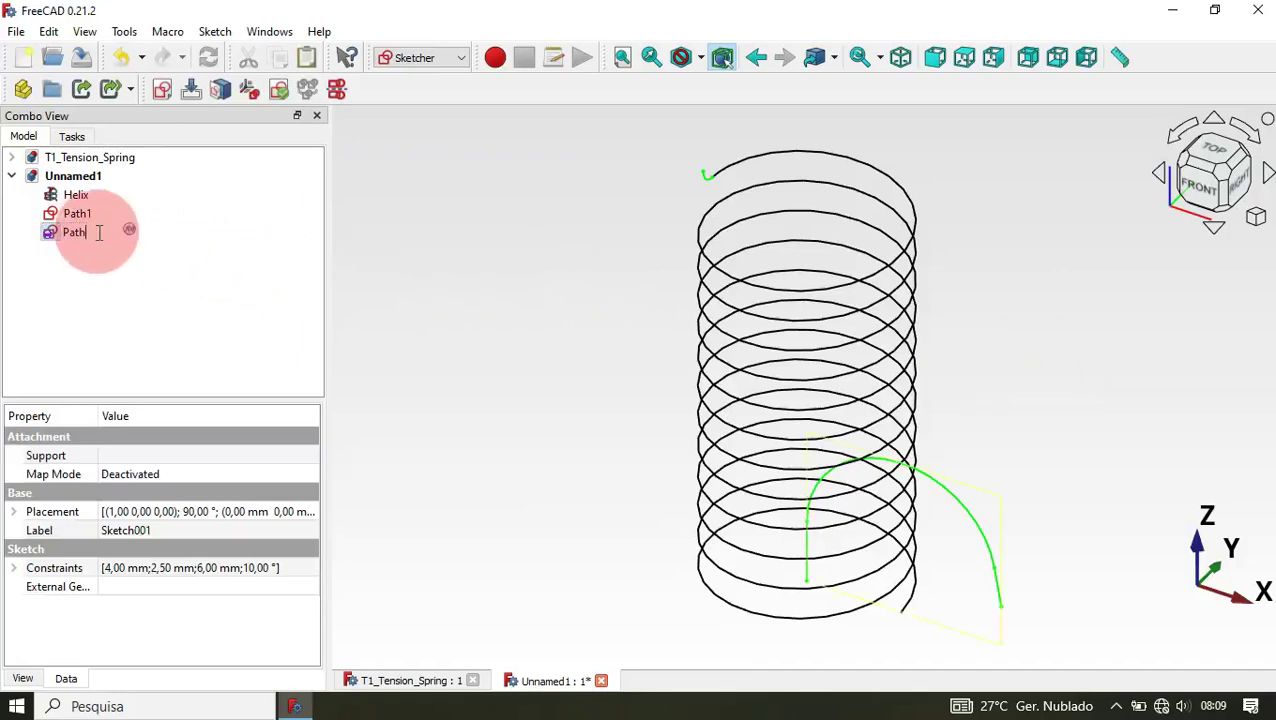
left_click(77, 236)
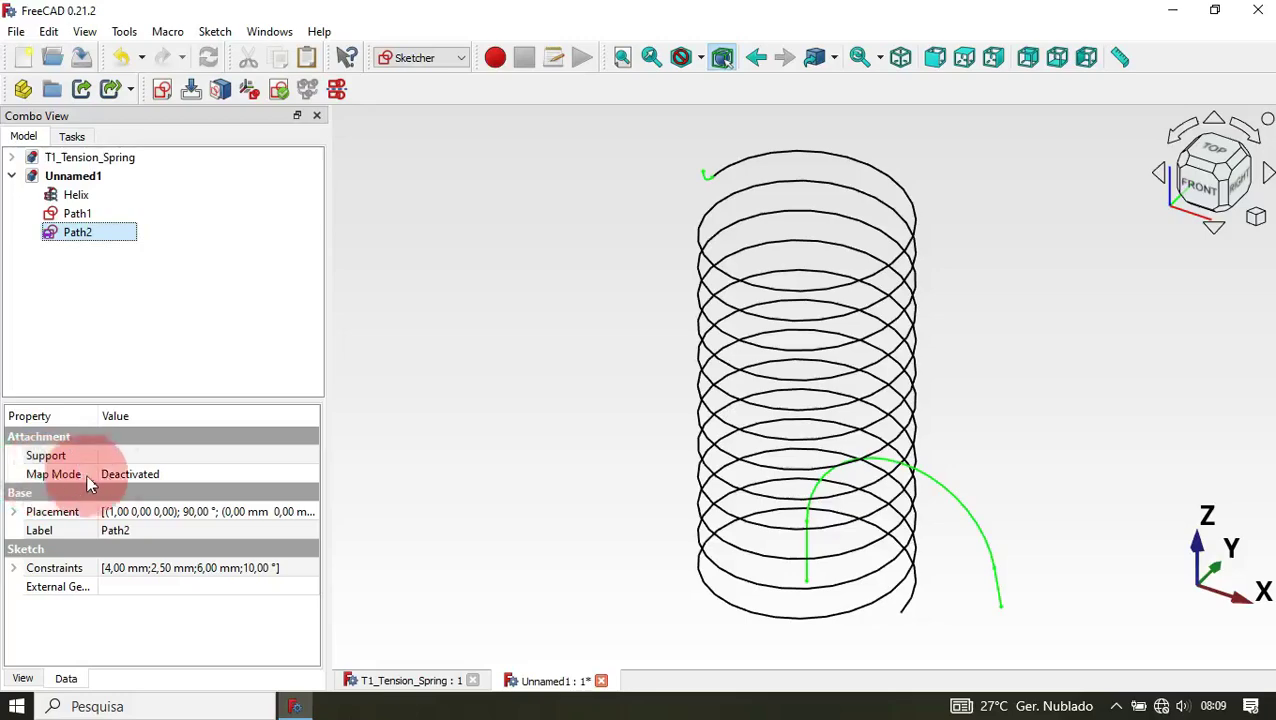
left_click(276, 471)
left_click(310, 477)
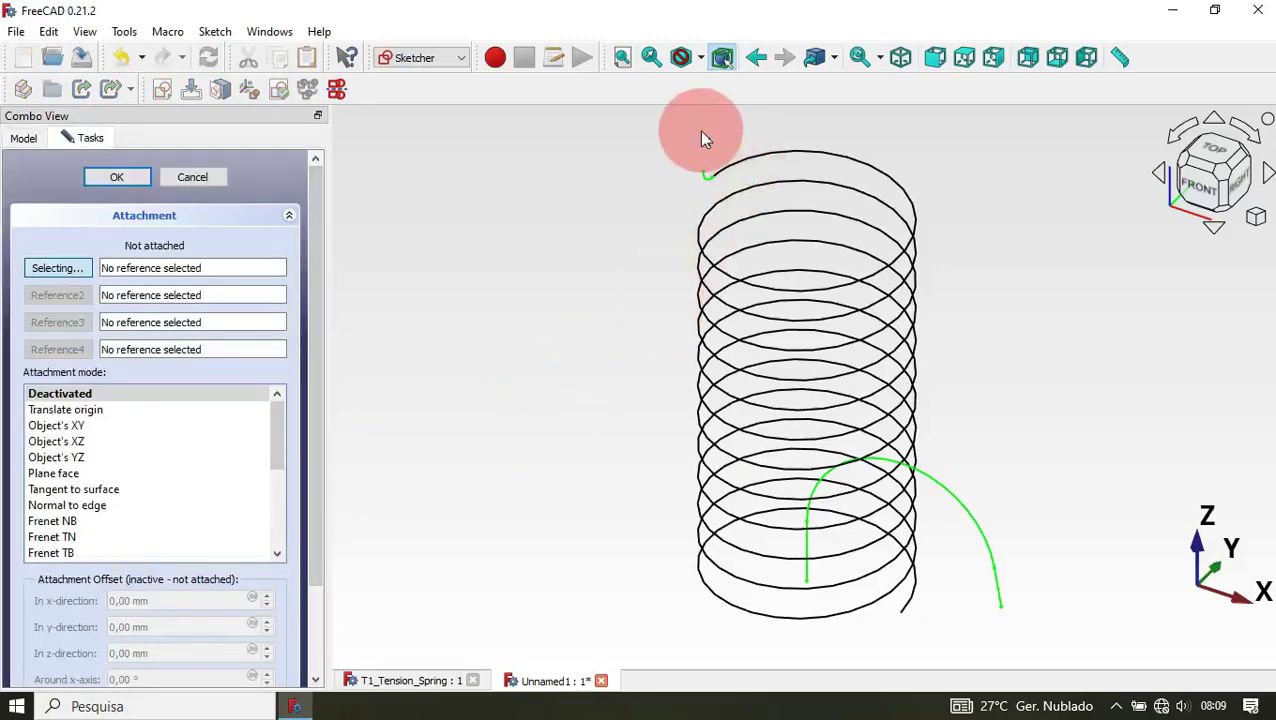
scroll(701, 131, "up", 5)
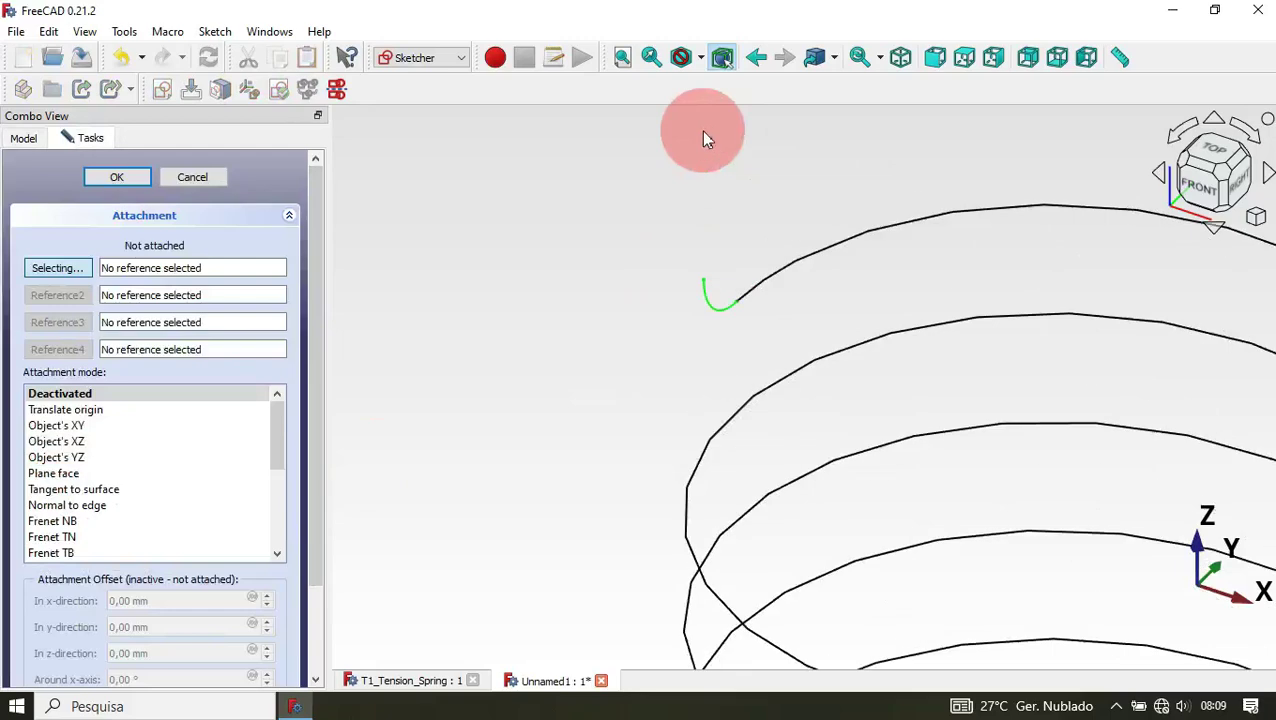
left_click(705, 281)
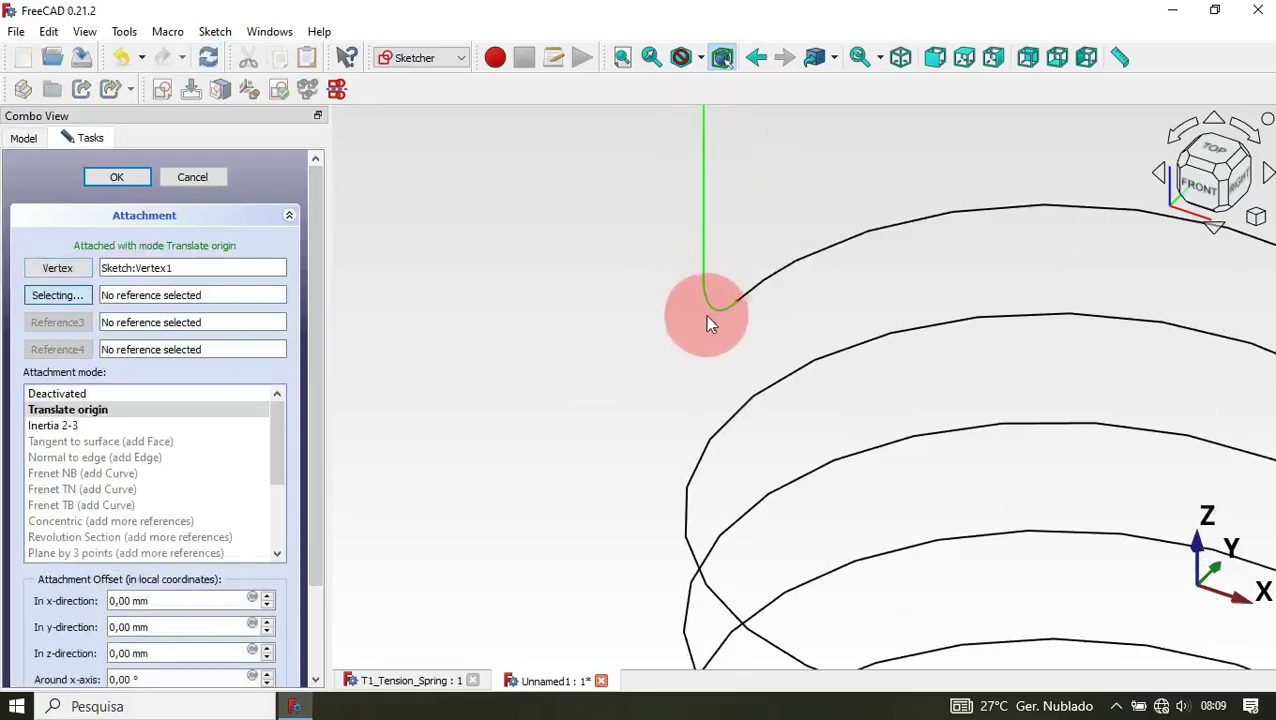
left_click(120, 177)
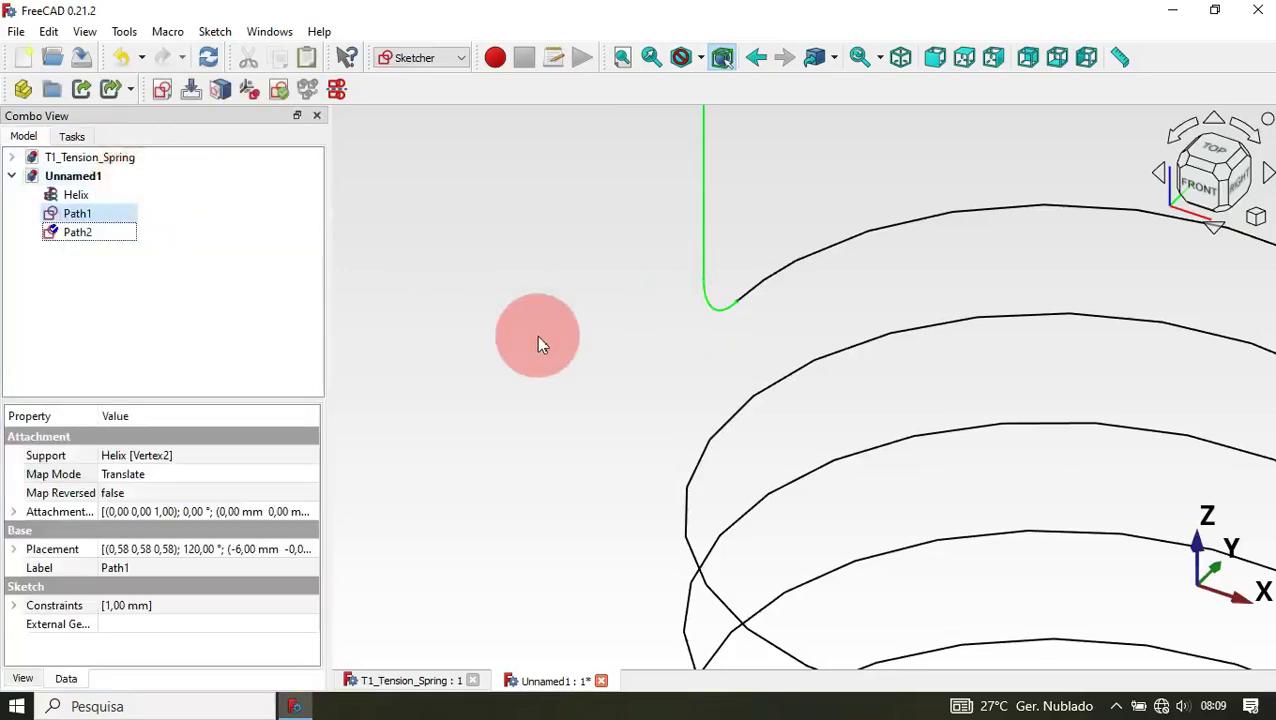
scroll(538, 343, "down", 5)
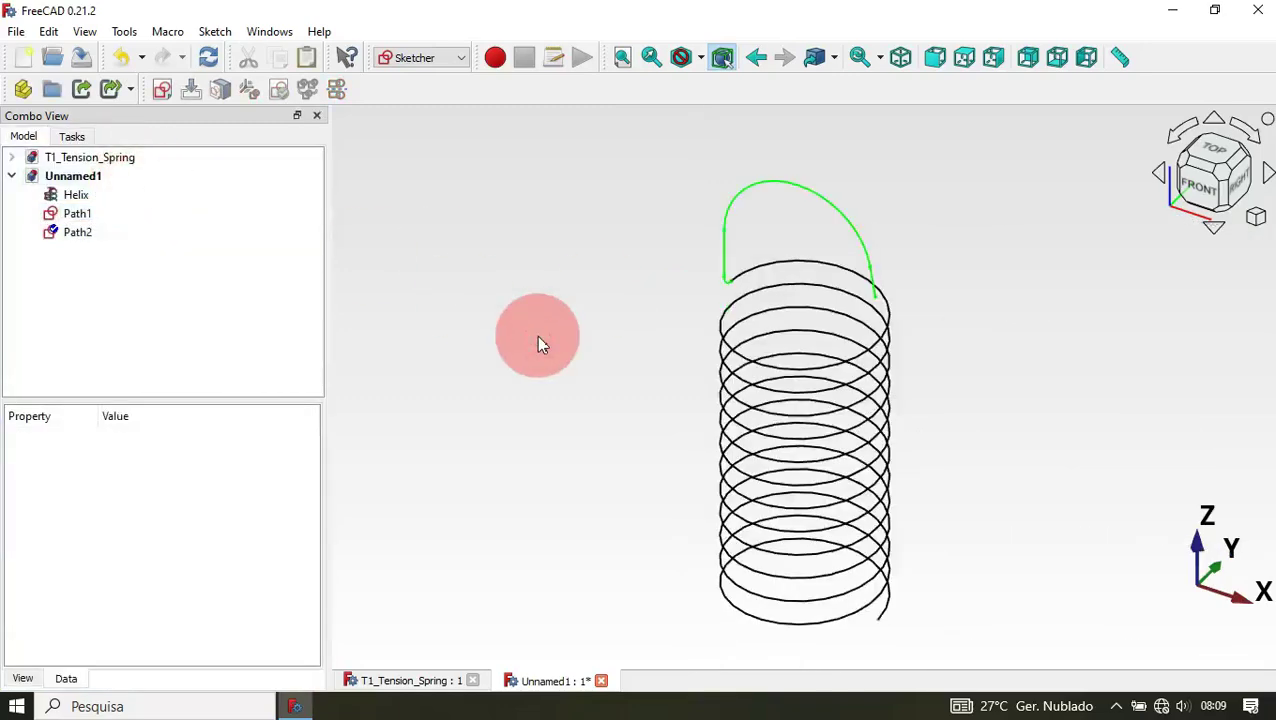
mouse_move(668, 418)
middle_mouse_down()
mouse_move(774, 383)
mouse_move(797, 339)
mouse_move(609, 345)
mouse_move(680, 400)
middle_mouse_up()
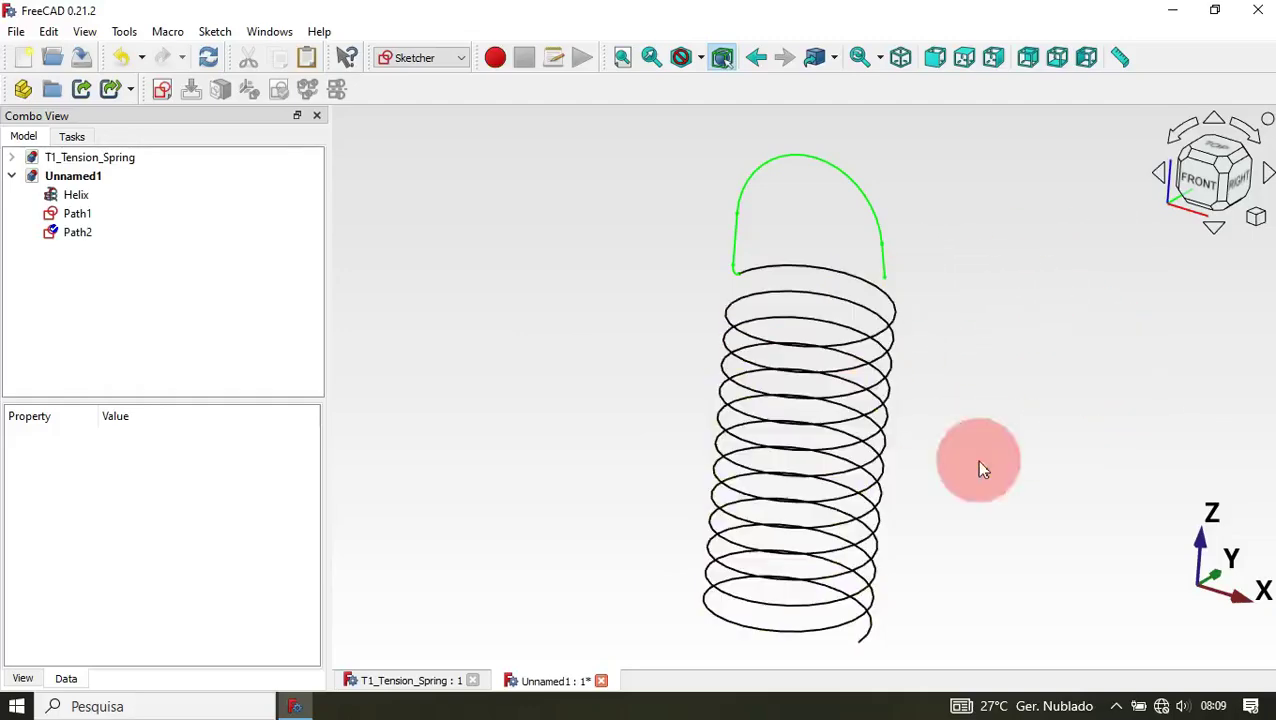
- Create a new sketch on the XZ plane
left_click(162, 89)
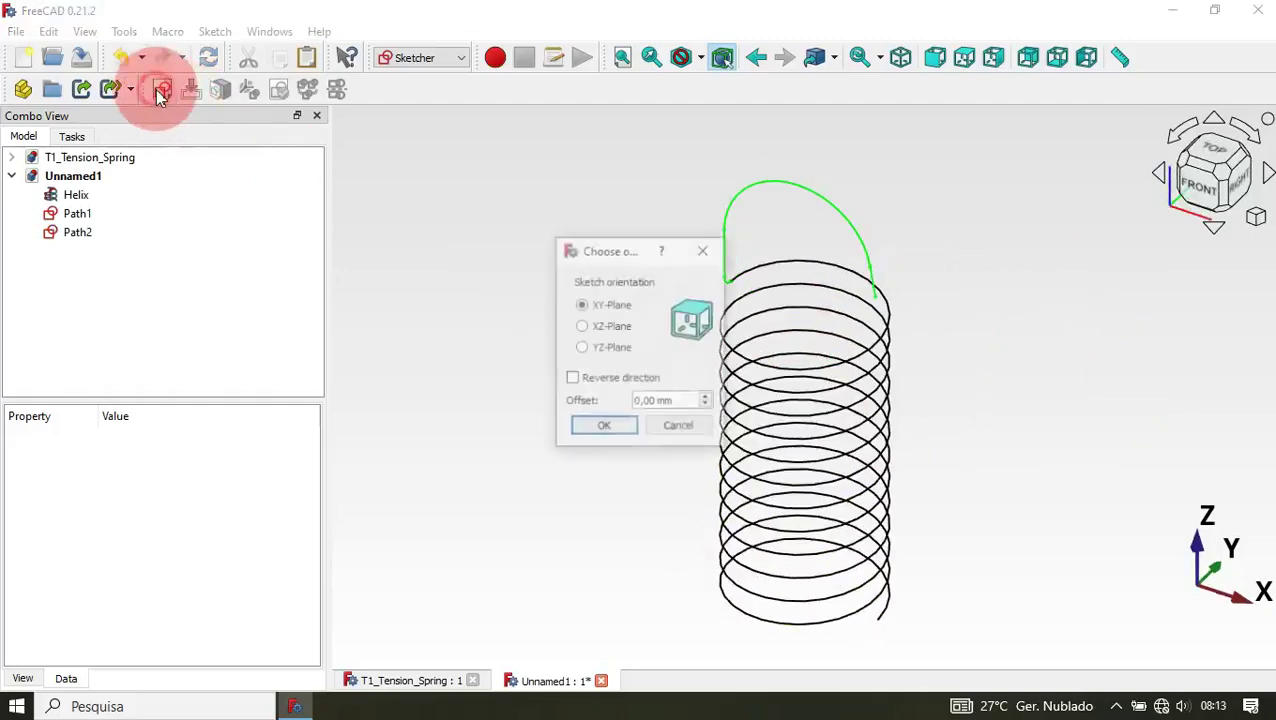
left_click(618, 330)
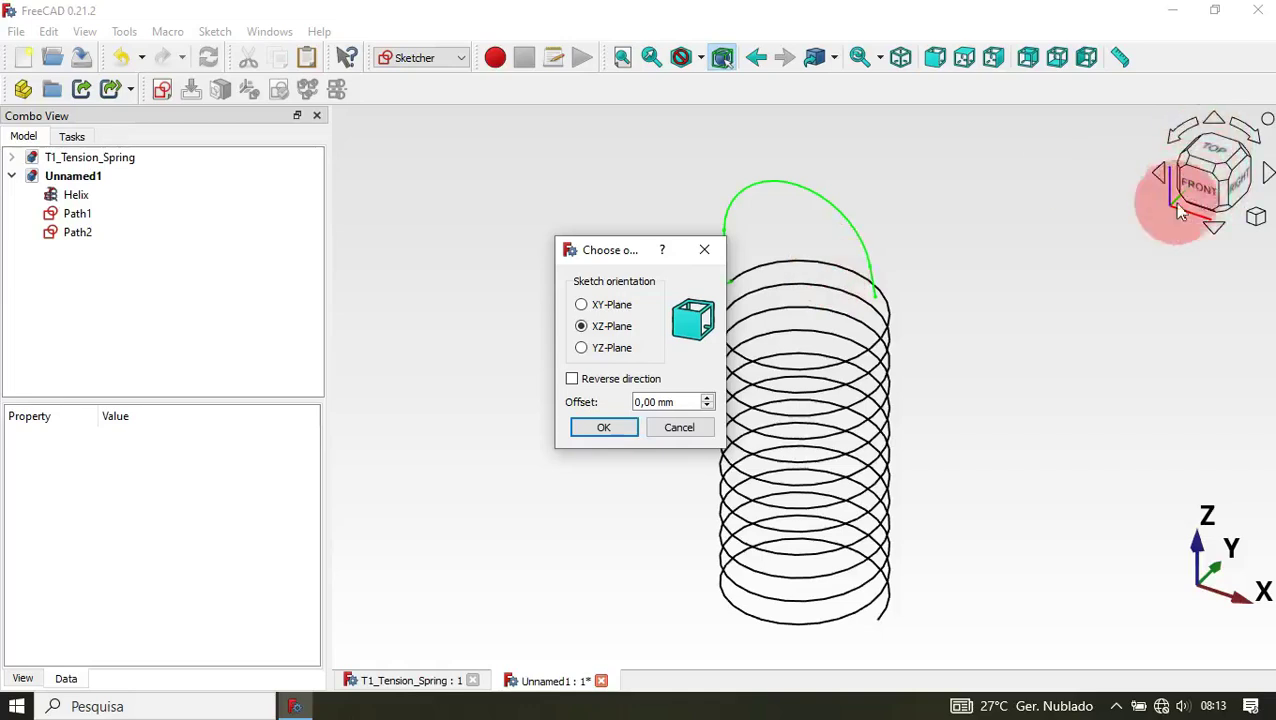
left_click(600, 428)
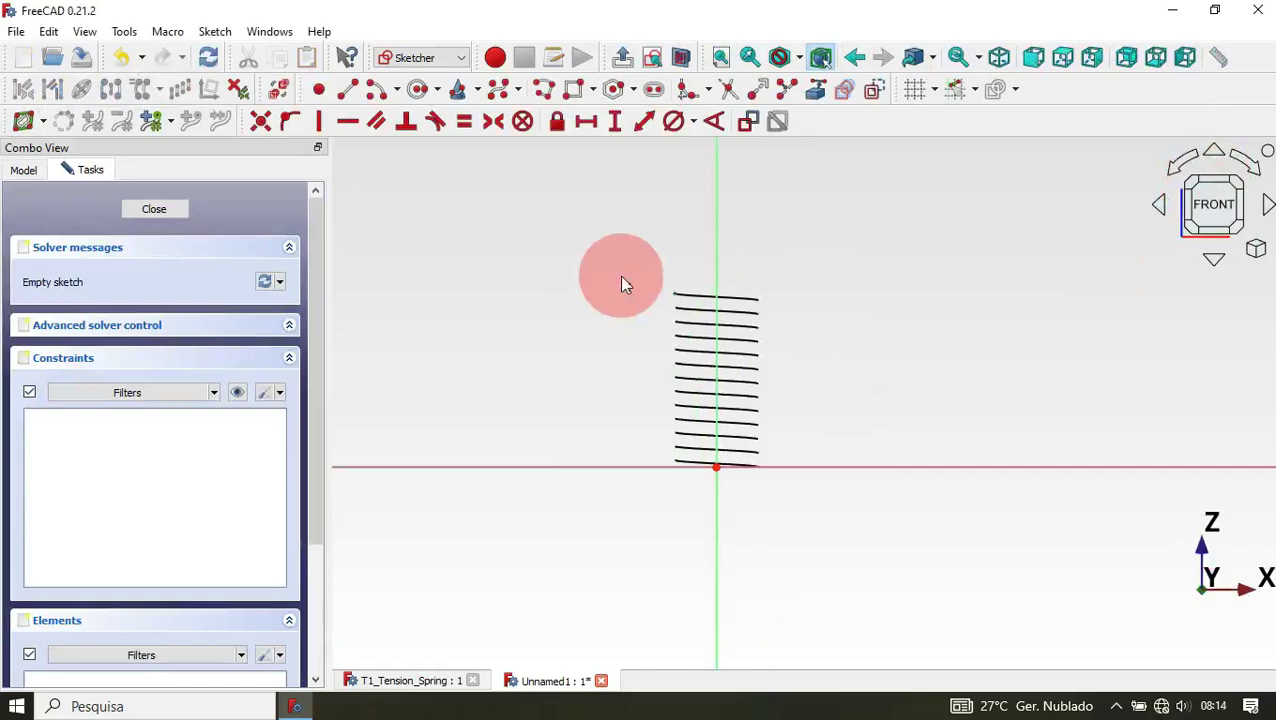
scroll(716, 464, "up", 3)
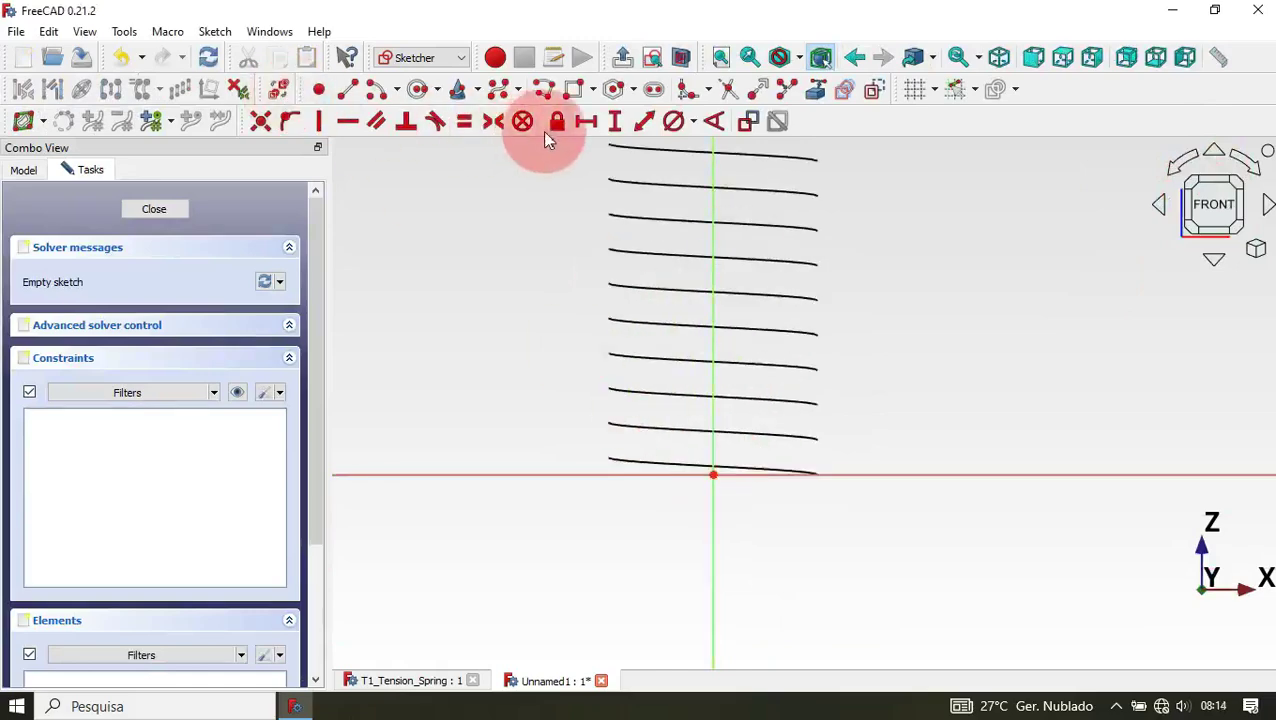
- Draw a circle centred on the origin, constrain its diameter to 1.75 mm, and close the sketch
left_click(418, 91)
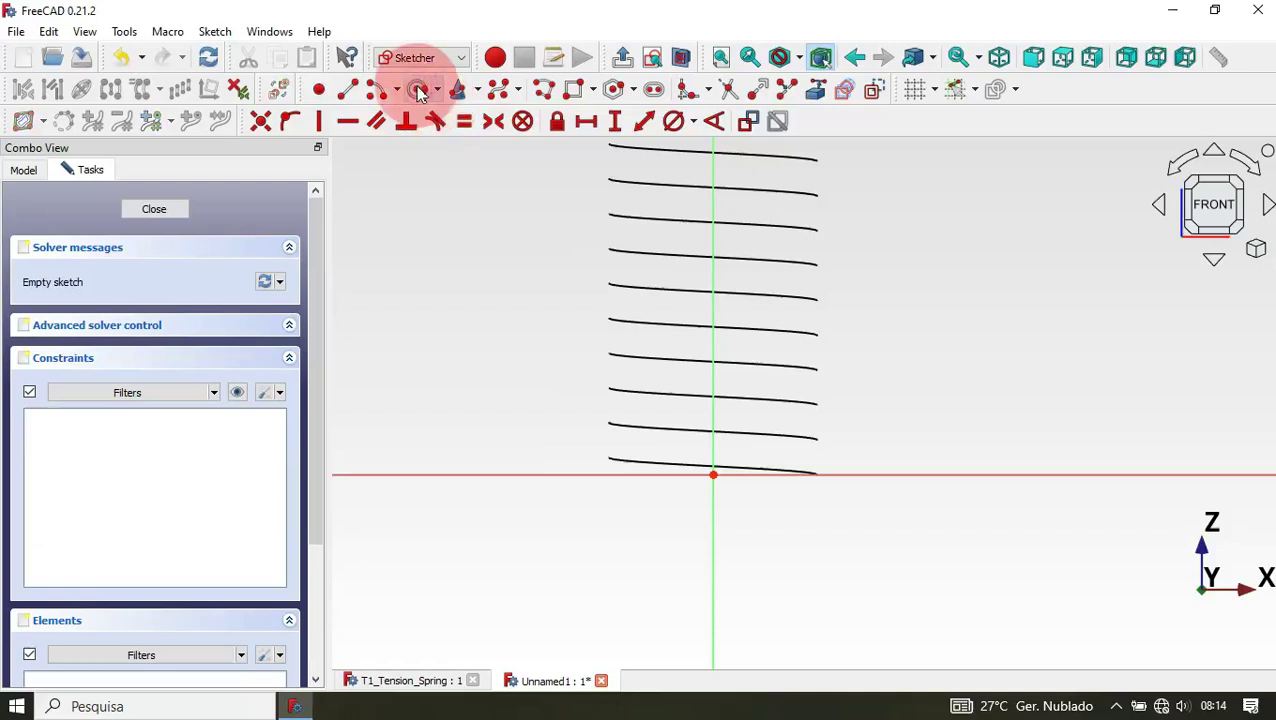
left_click(713, 474)
left_click(843, 555)
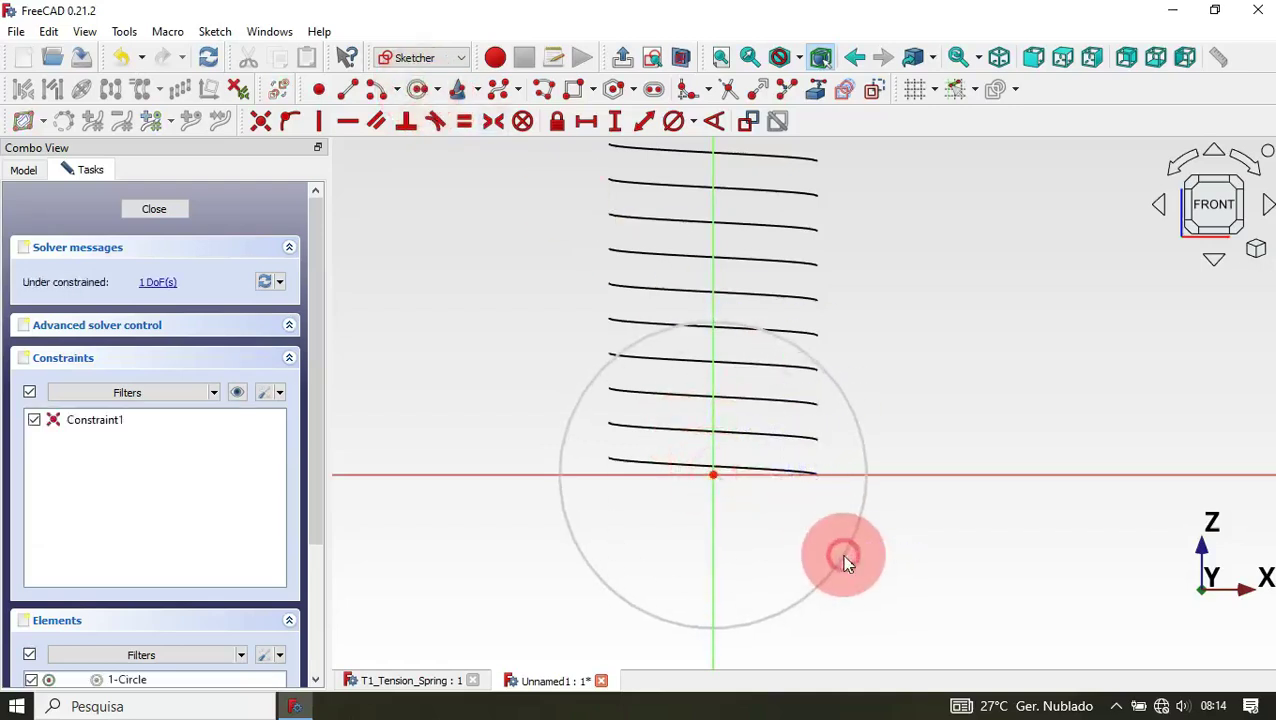
left_click(694, 122)
left_click(762, 170)
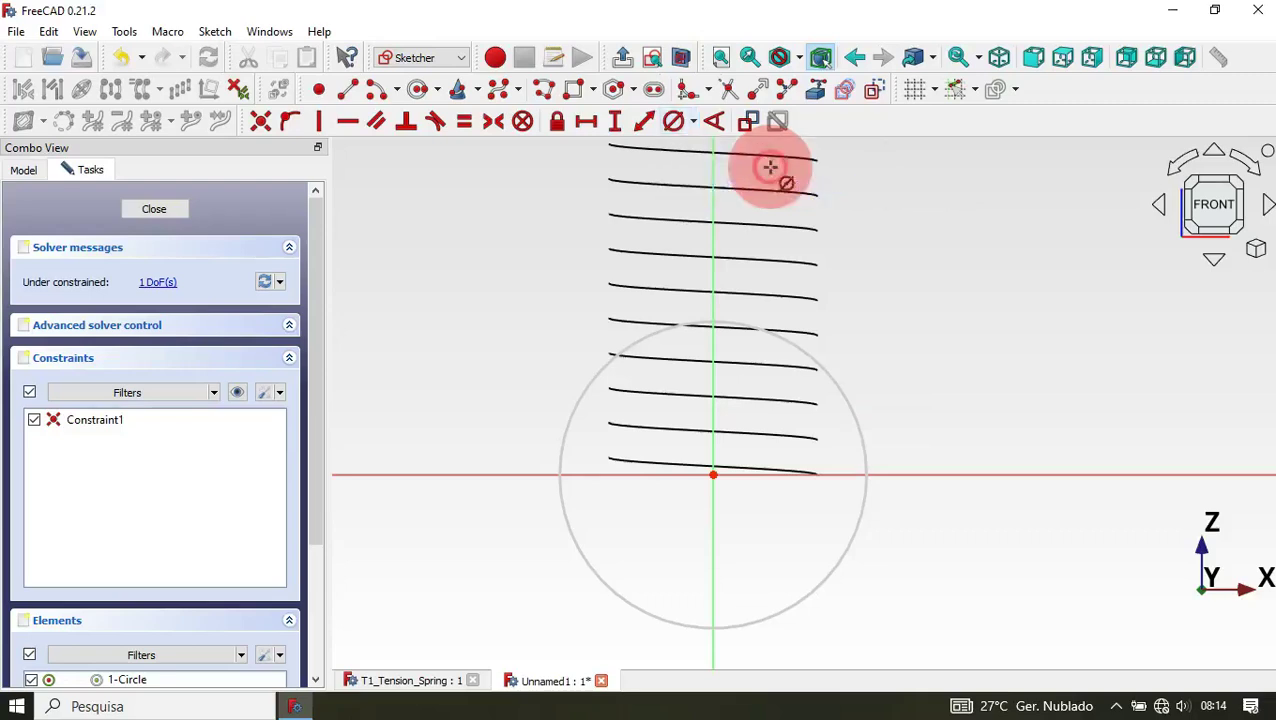
left_click(827, 374)
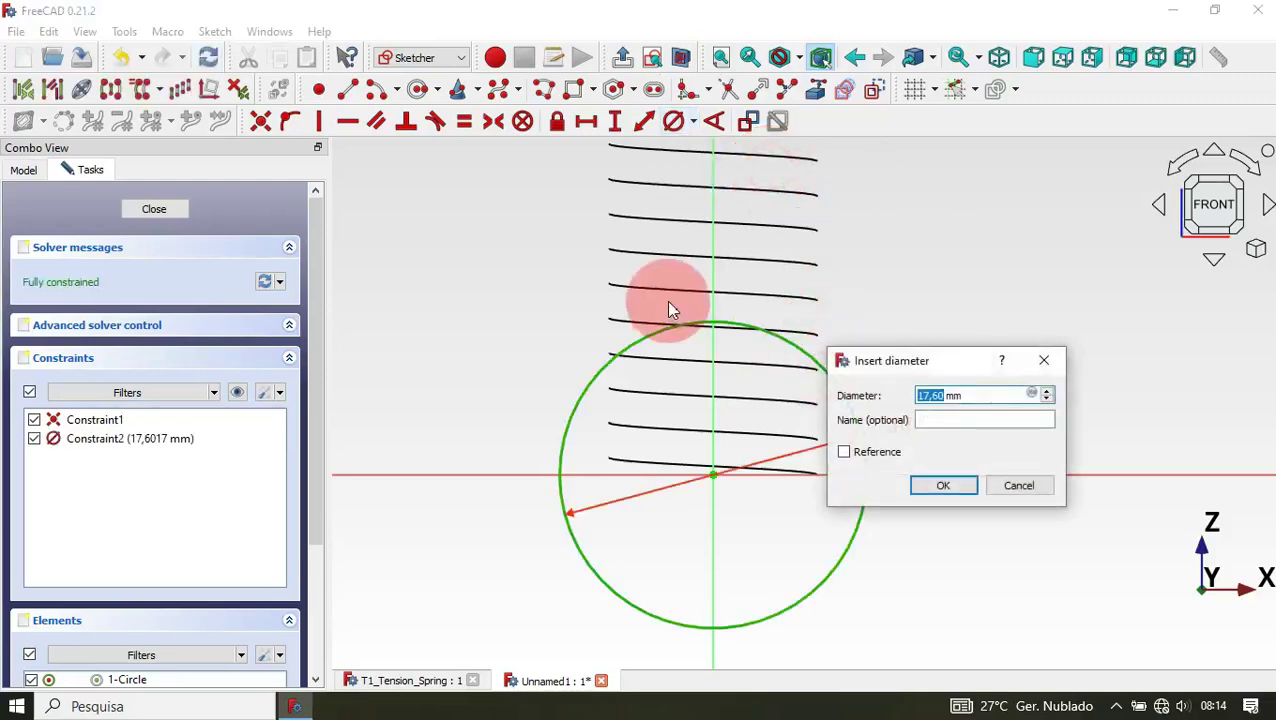
key("Return")
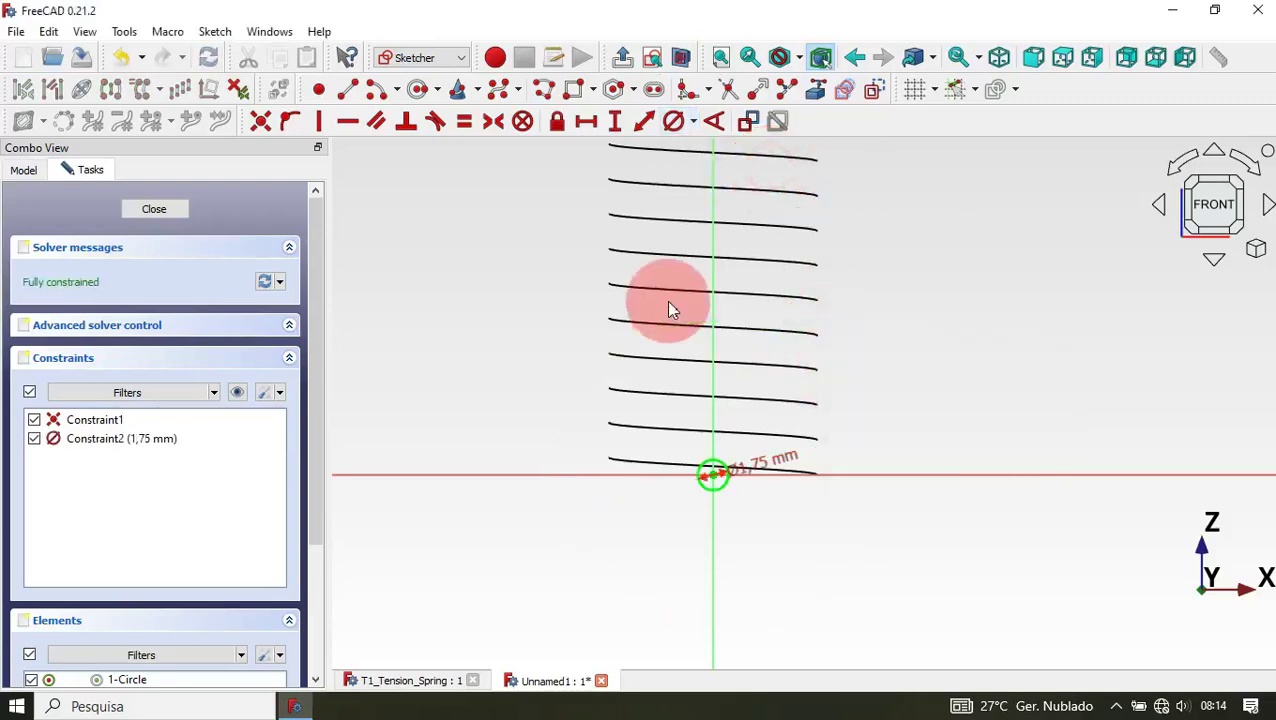
key("Escape")
key("Escape")
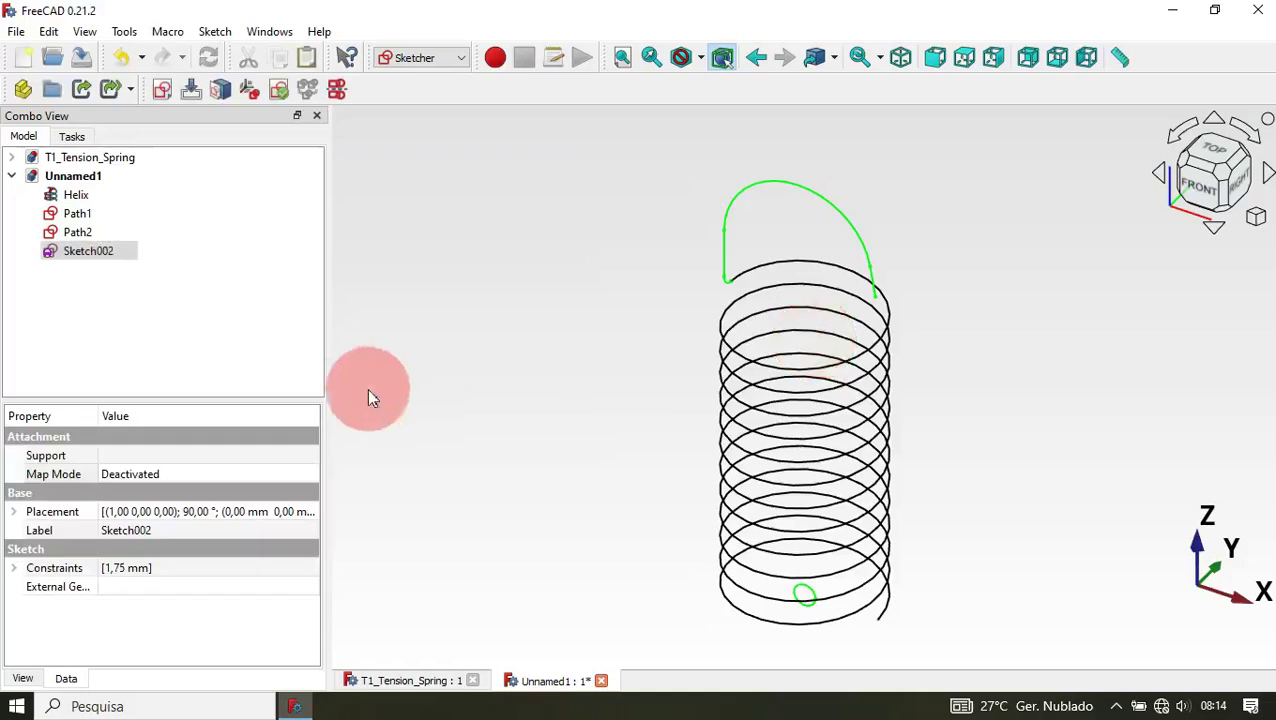
- Rename Sketch002 to 'Profile'
left_click(92, 253)
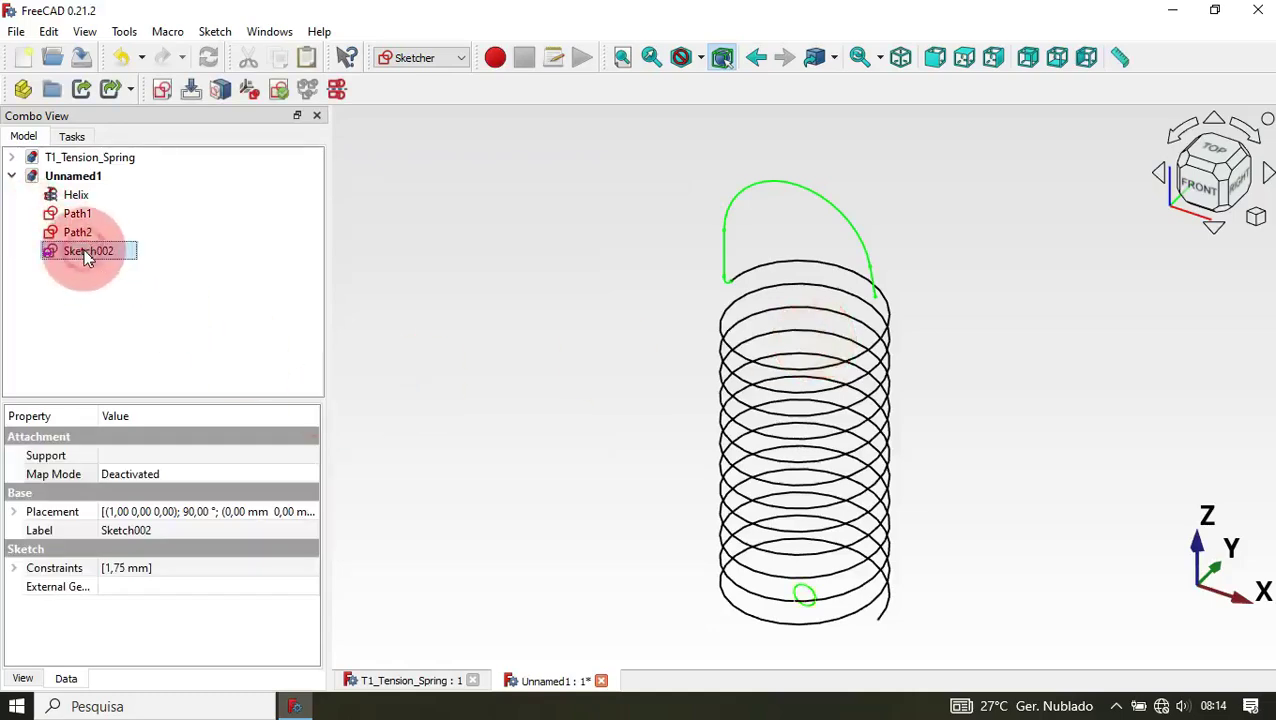
left_click(86, 256)
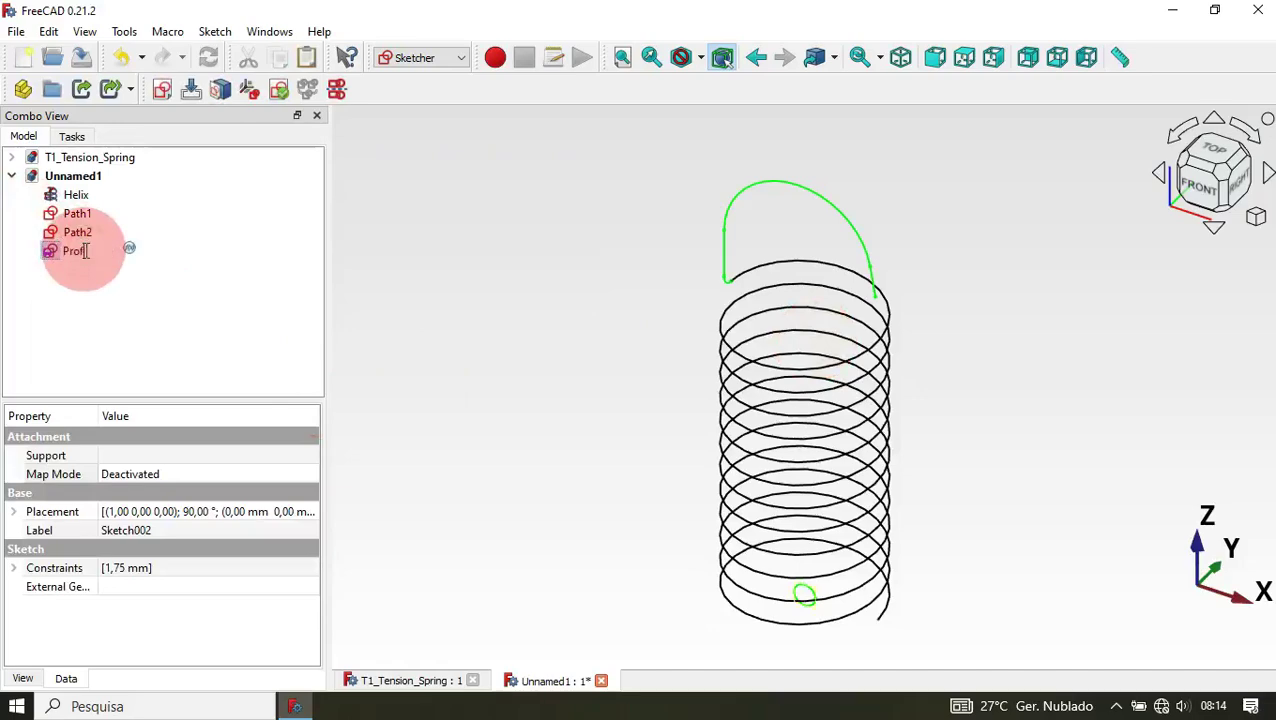
type("Profile")
key("Return")
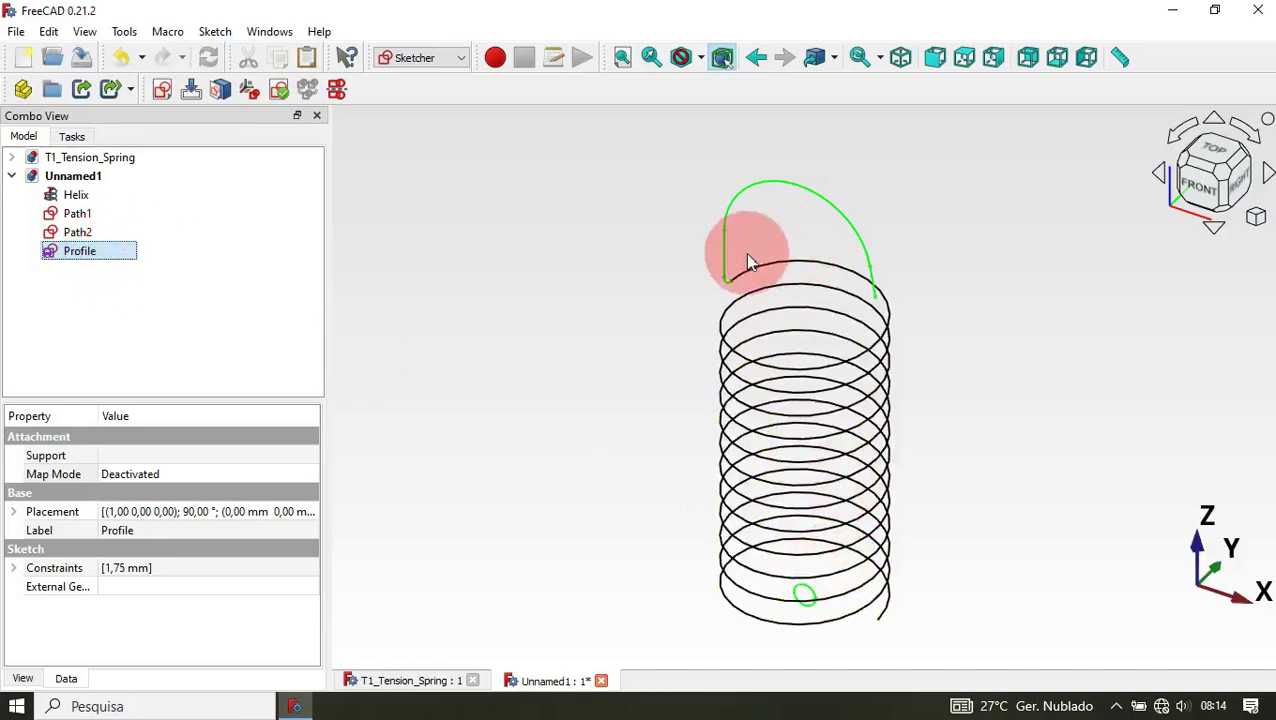
- Attach Profile by Translate origin to the hook path's end vertex, then fit the view
scroll(751, 262, "up", 5)
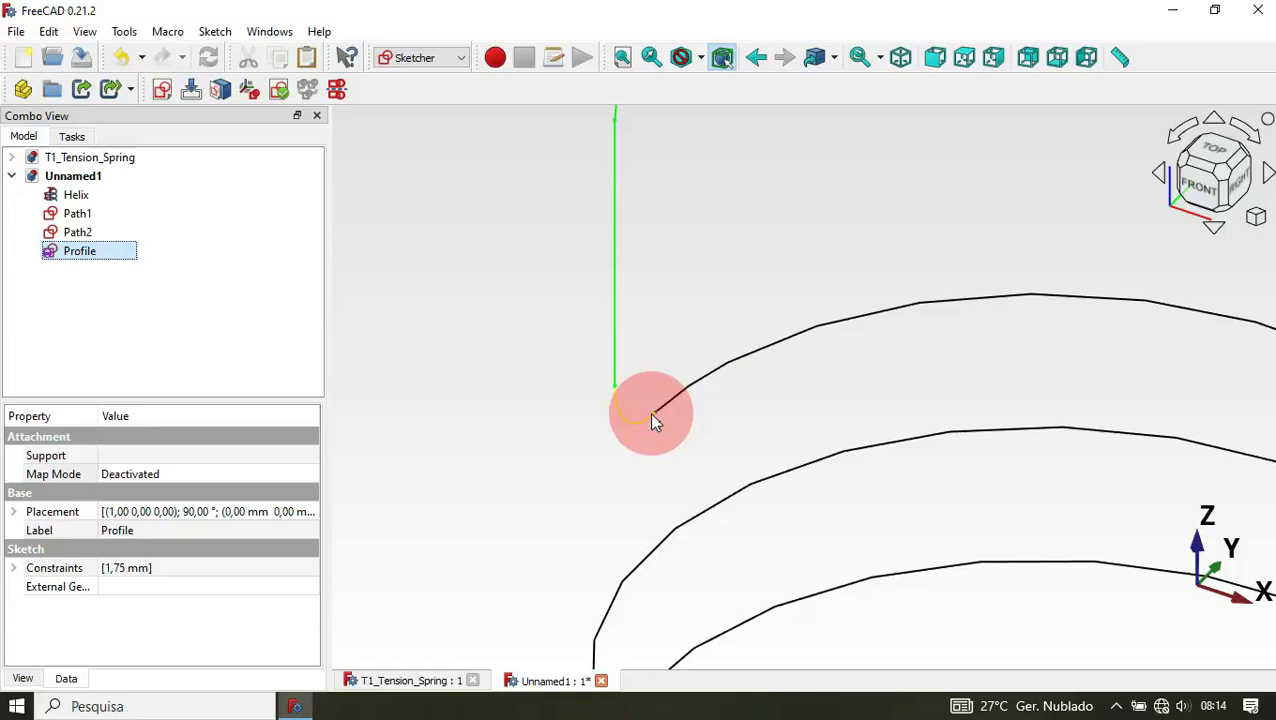
left_click(207, 326)
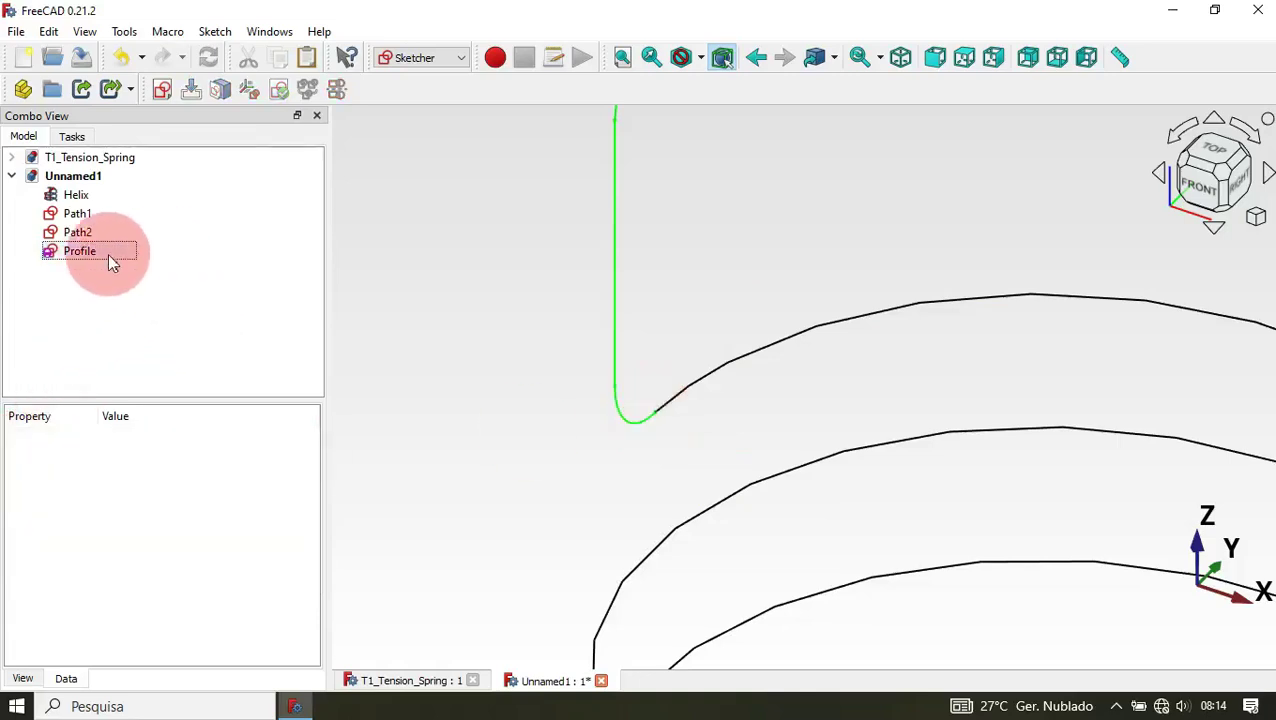
left_click(108, 254)
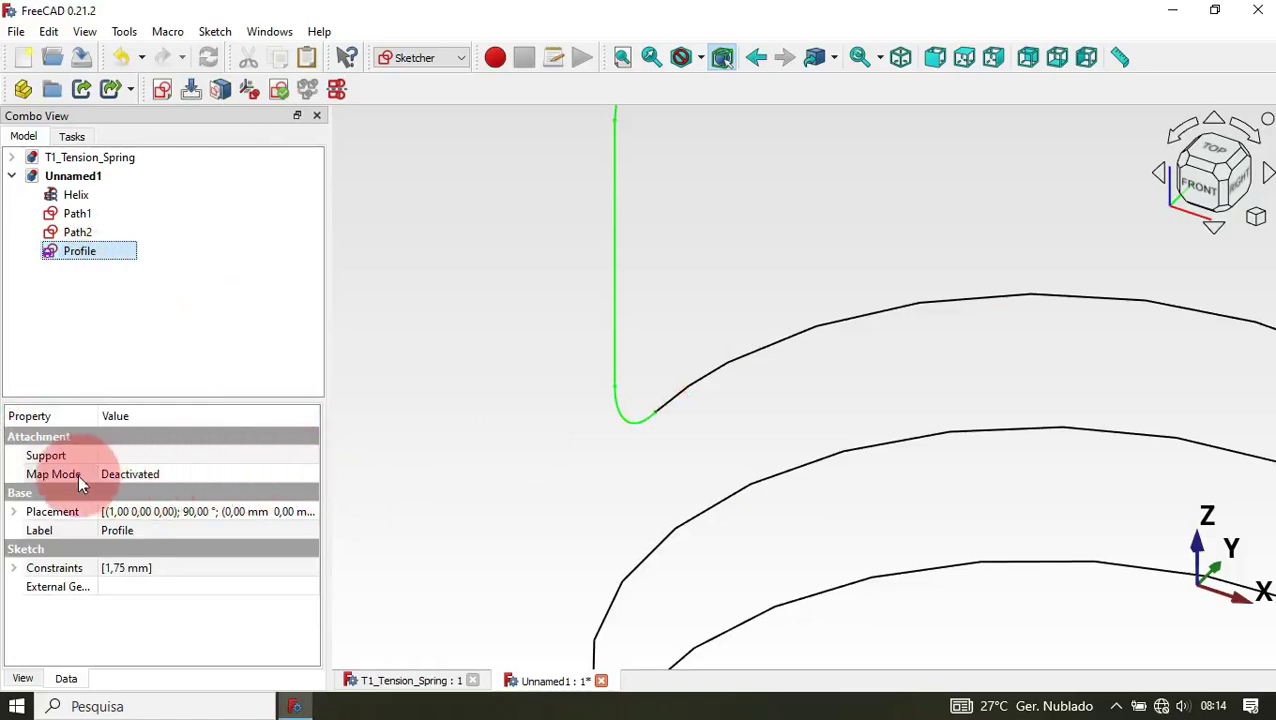
left_click(308, 472)
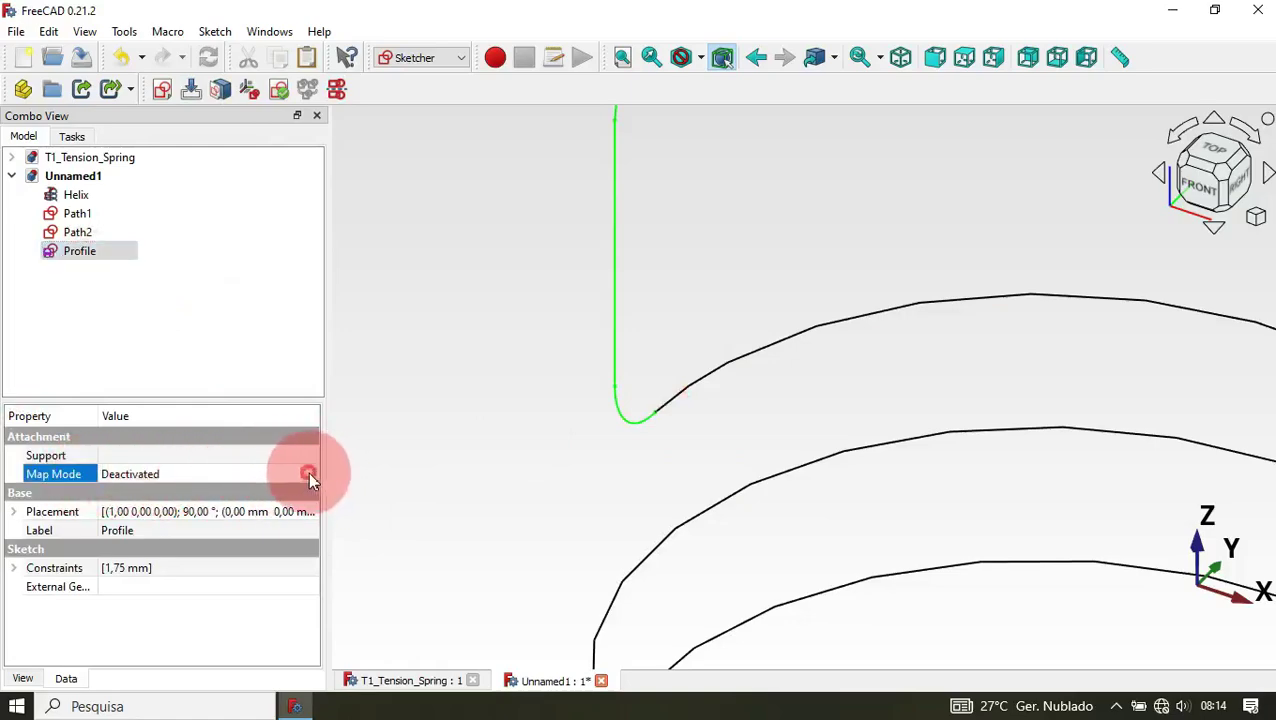
left_click(308, 472)
scroll(661, 421, "up", 5)
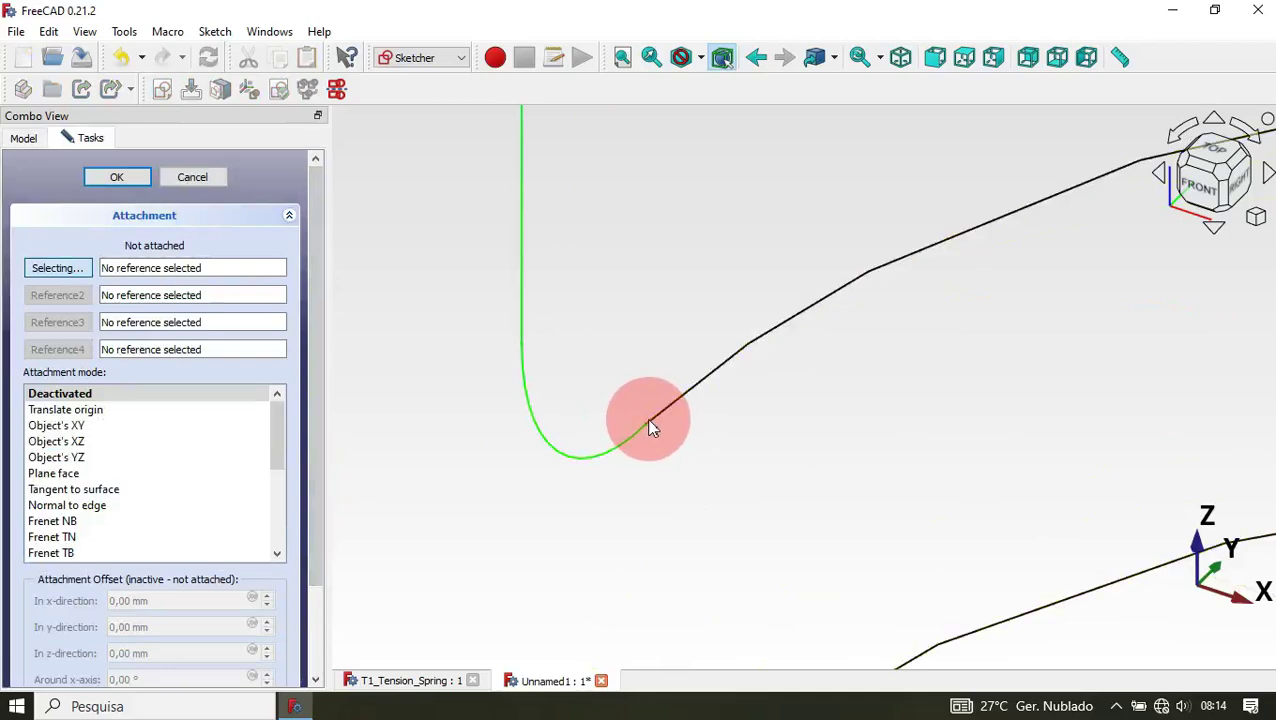
left_click(650, 427)
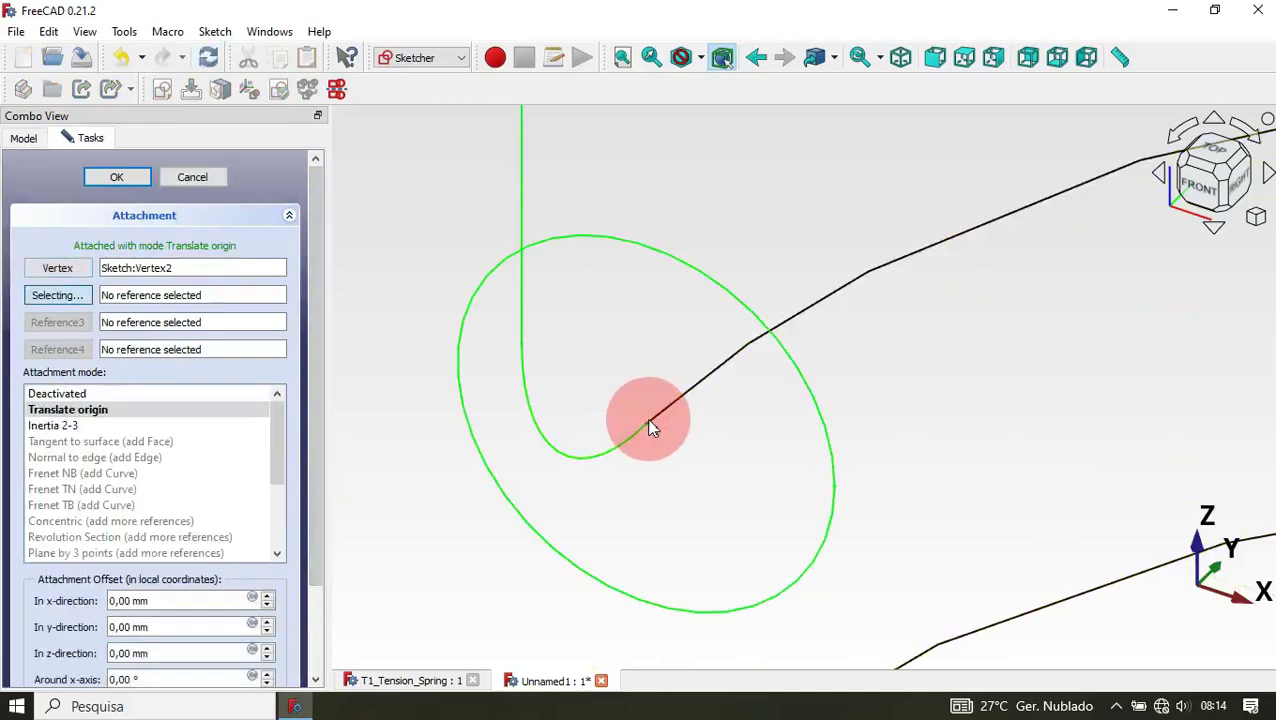
left_click(119, 177)
key("v")
key("f")
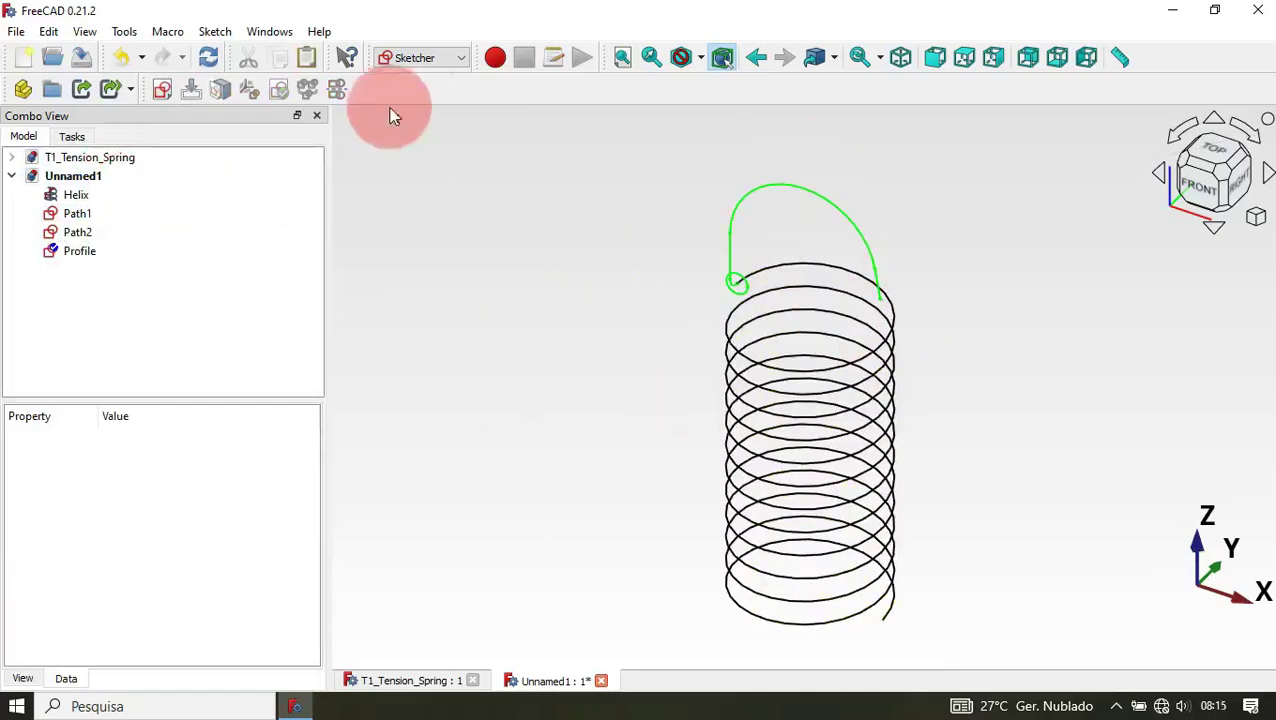
- Switch to the Part workbench
left_click(441, 60)
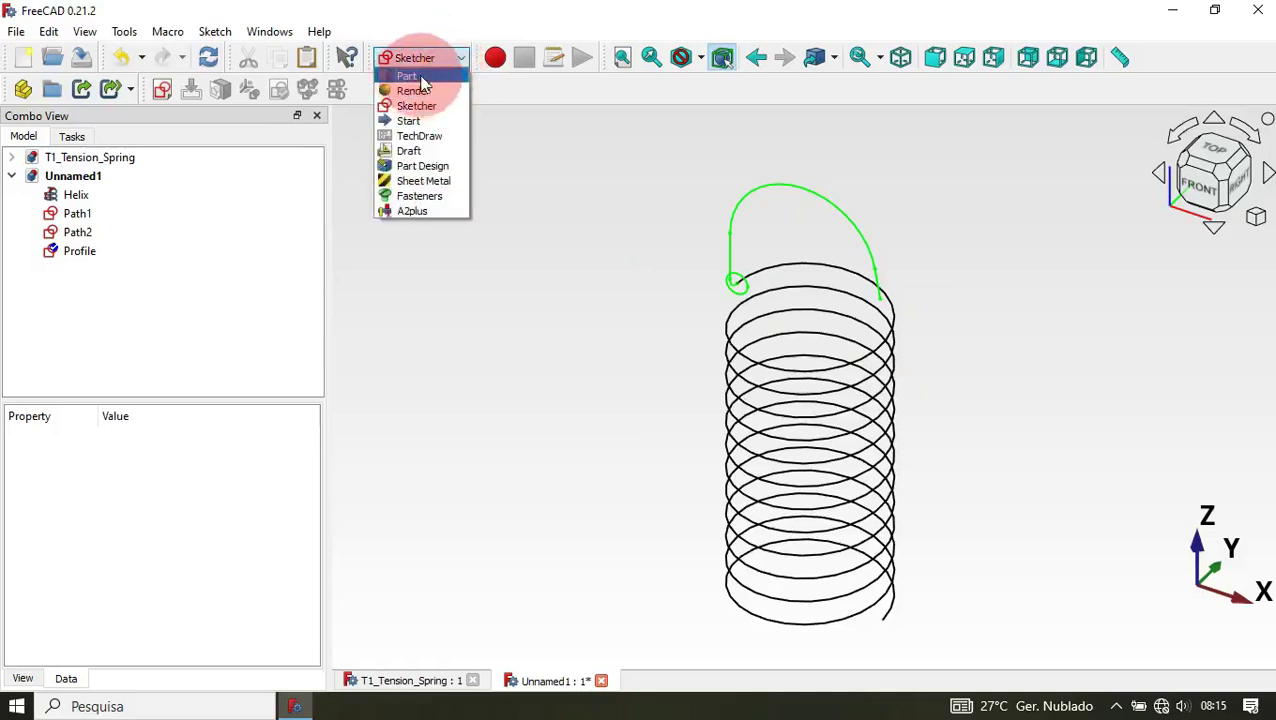
left_click(420, 76)
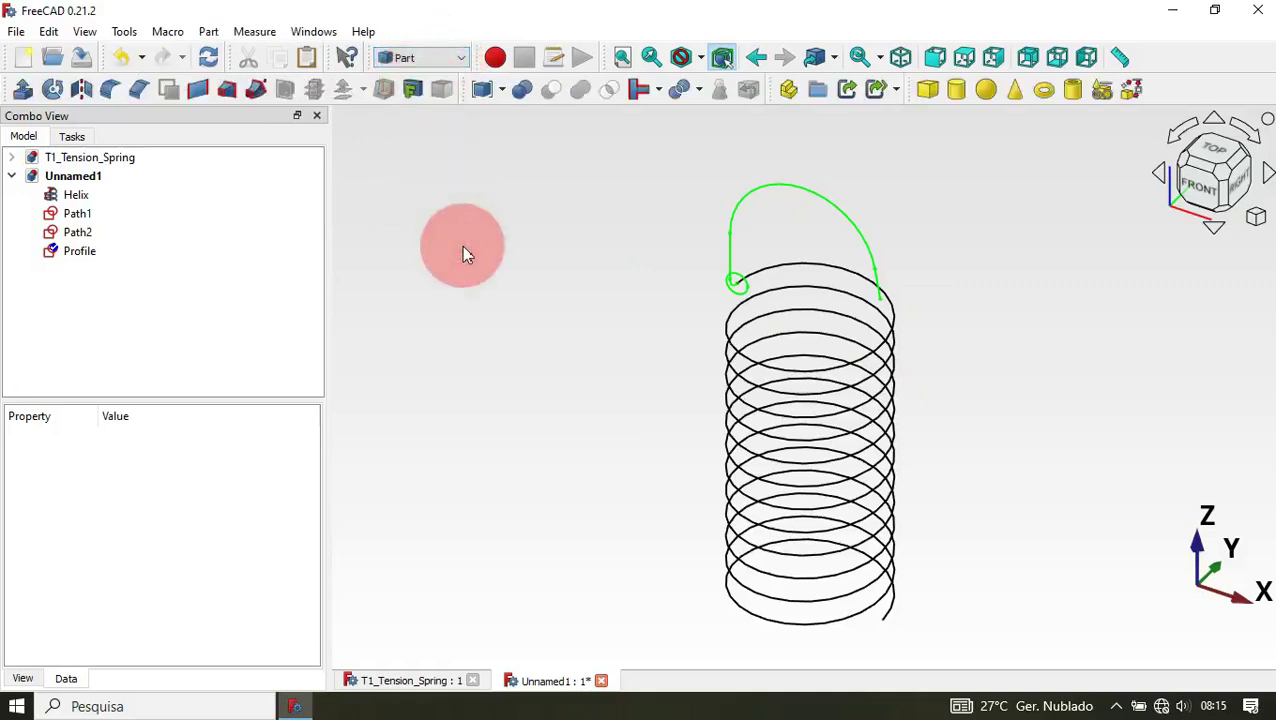
scroll(890, 170, "up", 5)
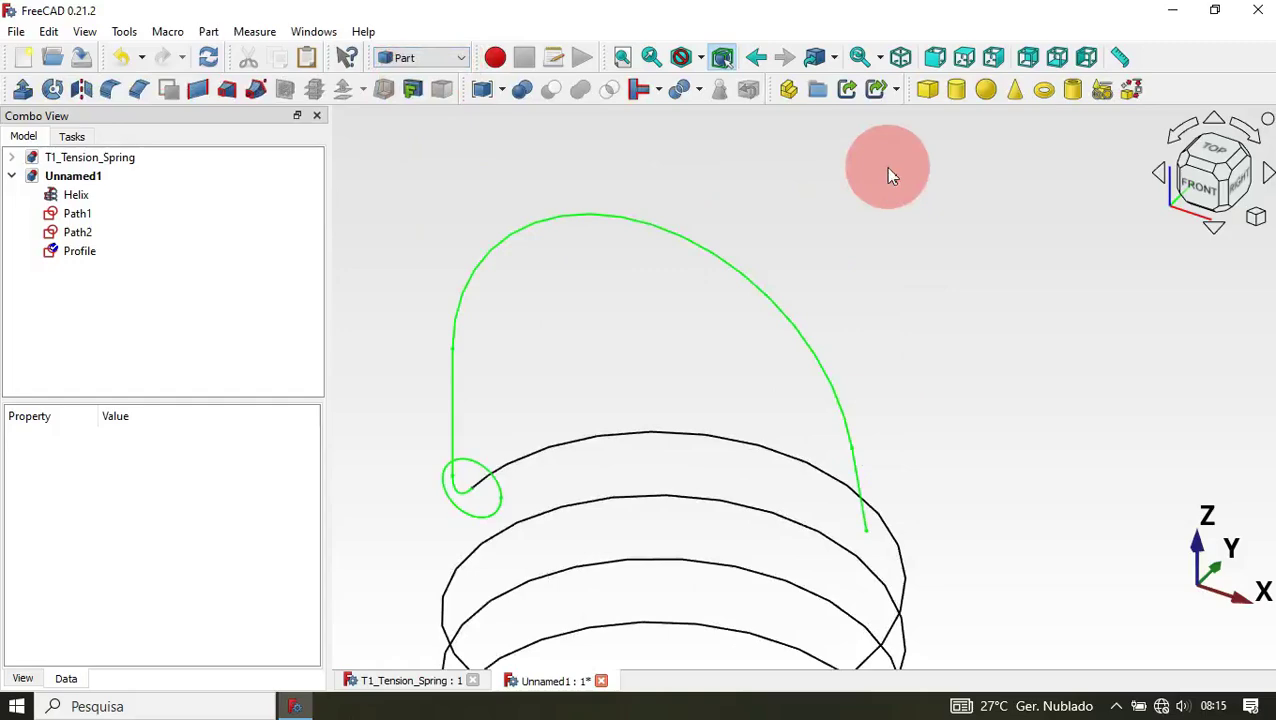
scroll(887, 169, "down", 4)
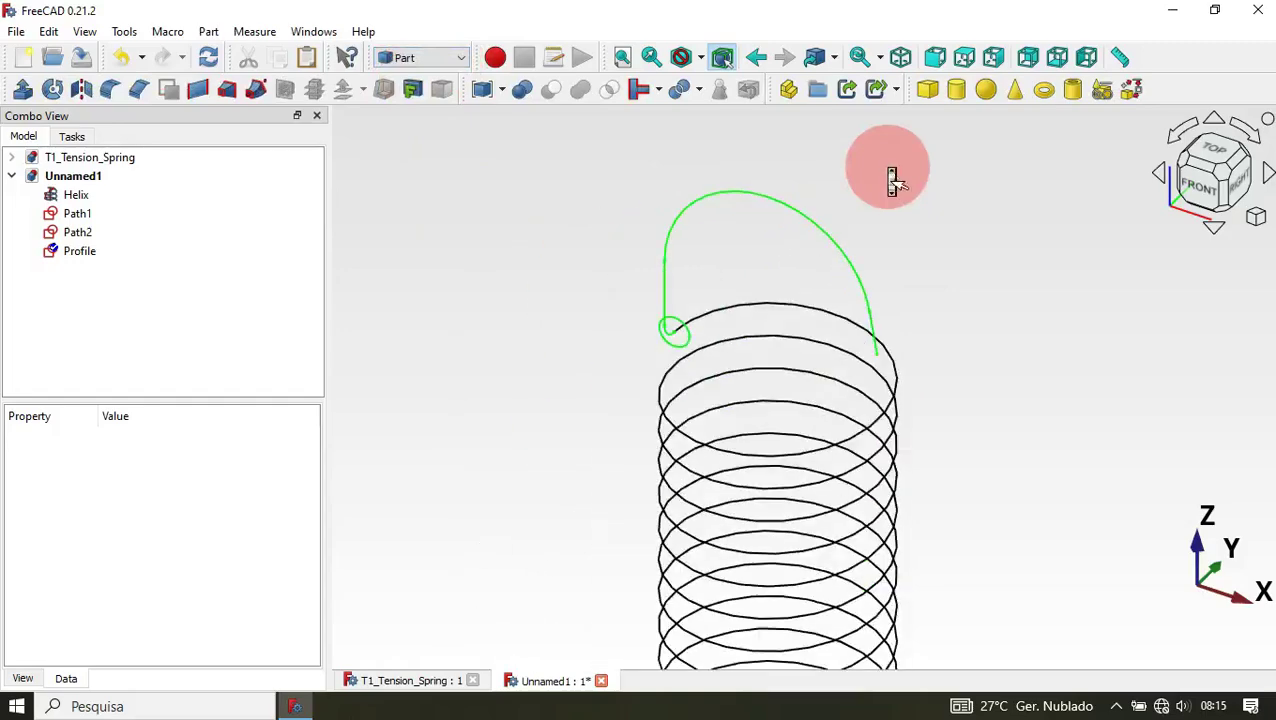
- Set up a sweep of Profile along the helix with Create solid and Frenet enabled
left_click(258, 92)
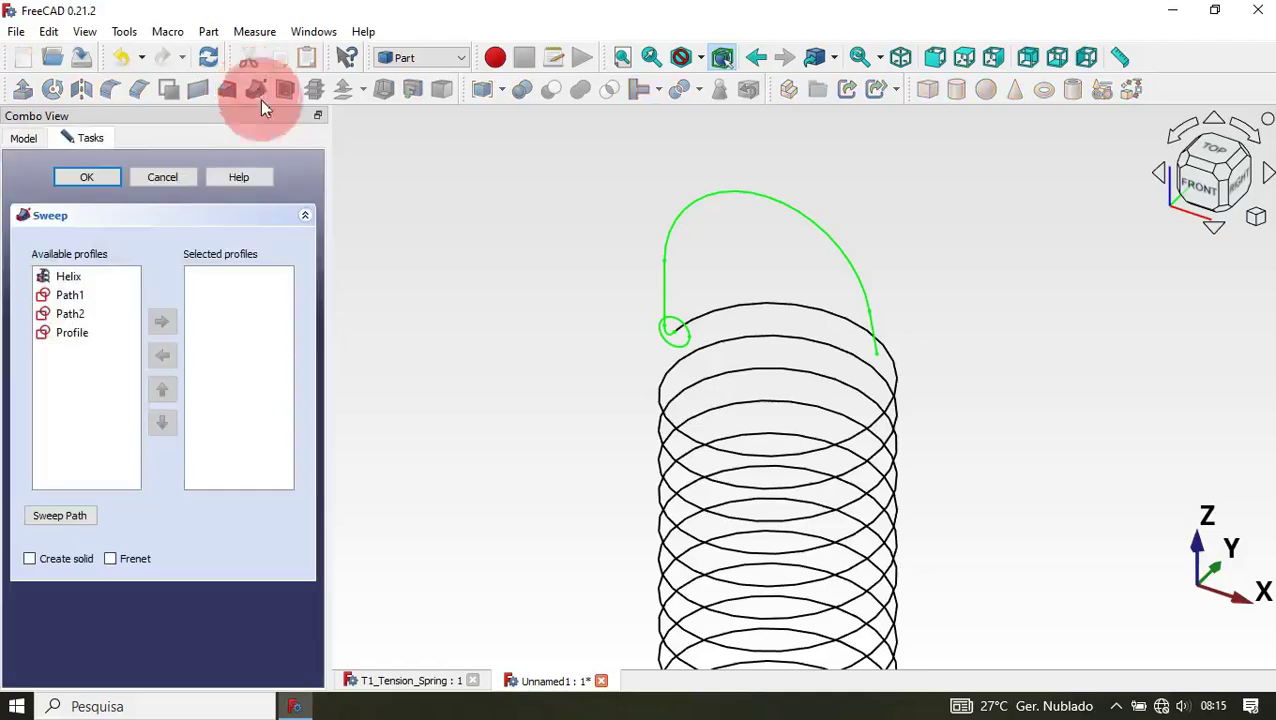
left_click(40, 338)
left_click(221, 330)
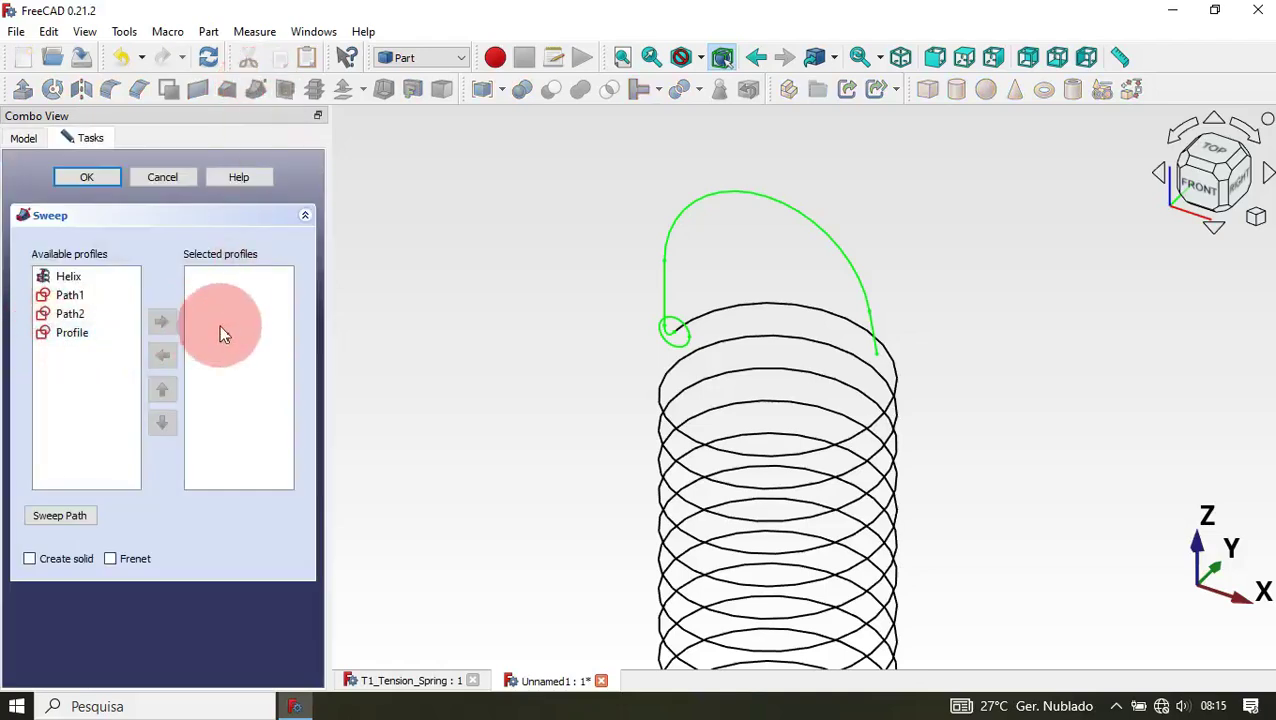
left_click(92, 333)
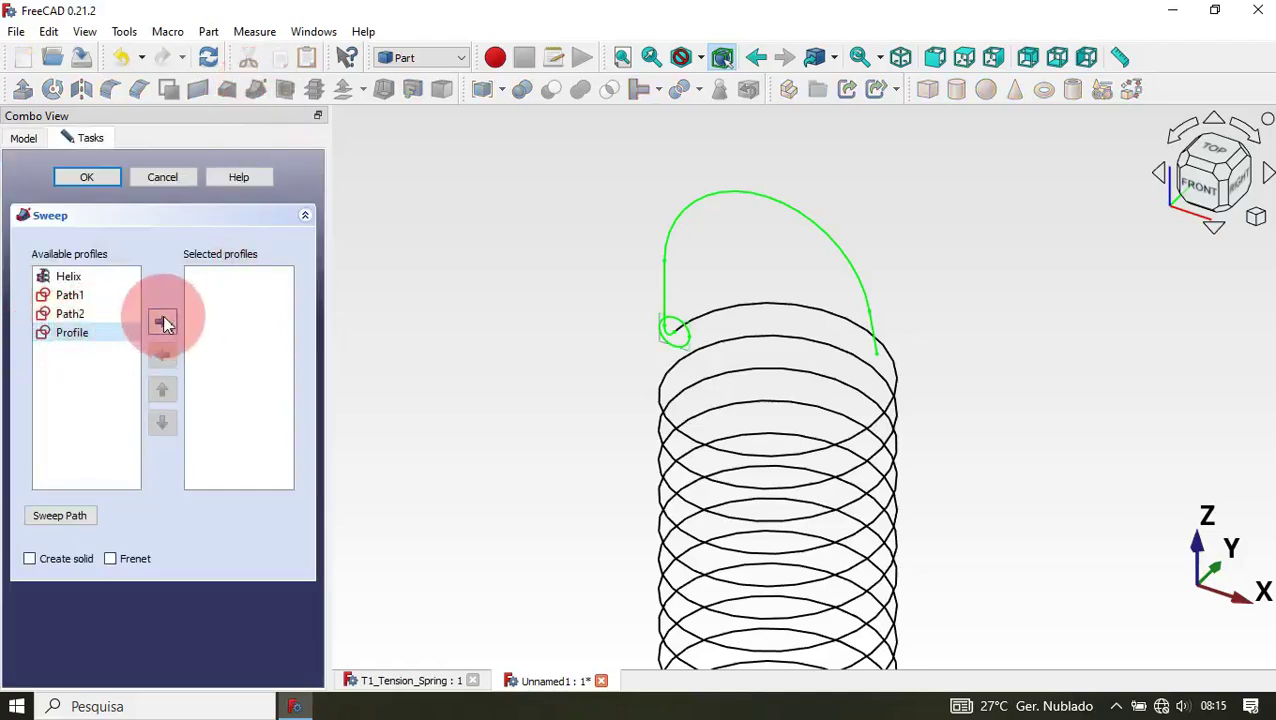
left_click(163, 321)
left_click(256, 307)
left_click(55, 583)
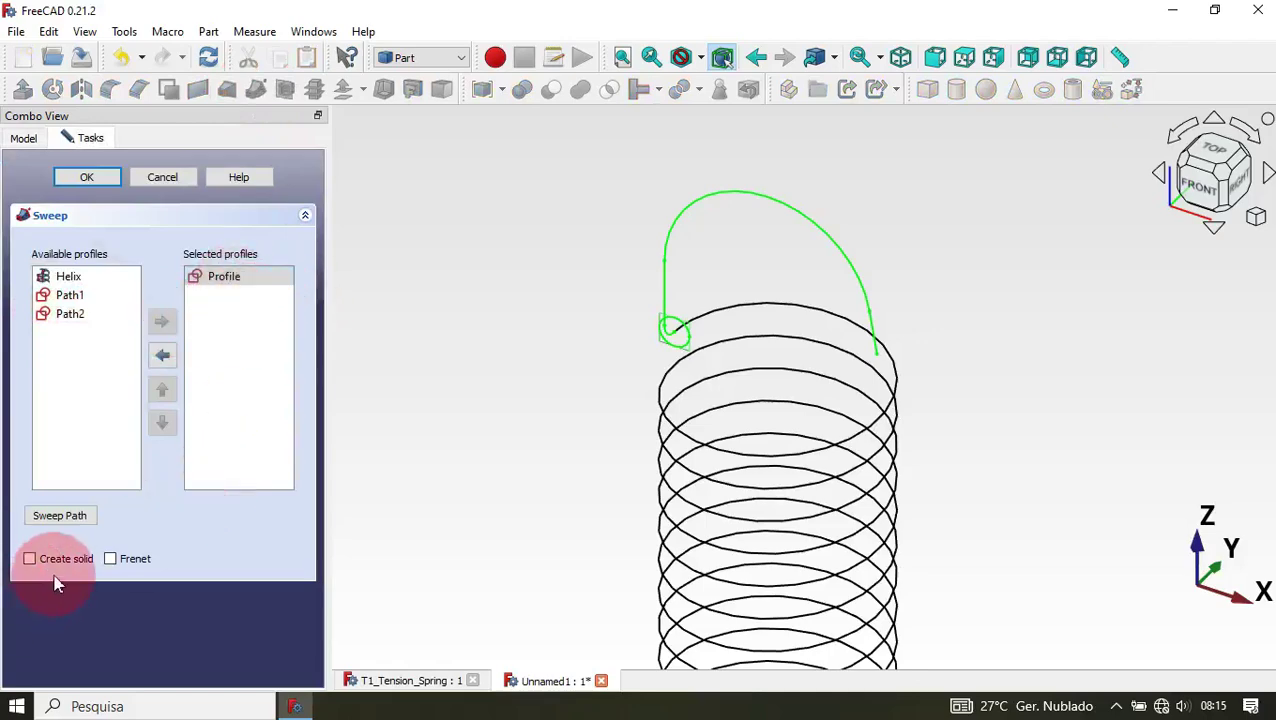
left_click(62, 560)
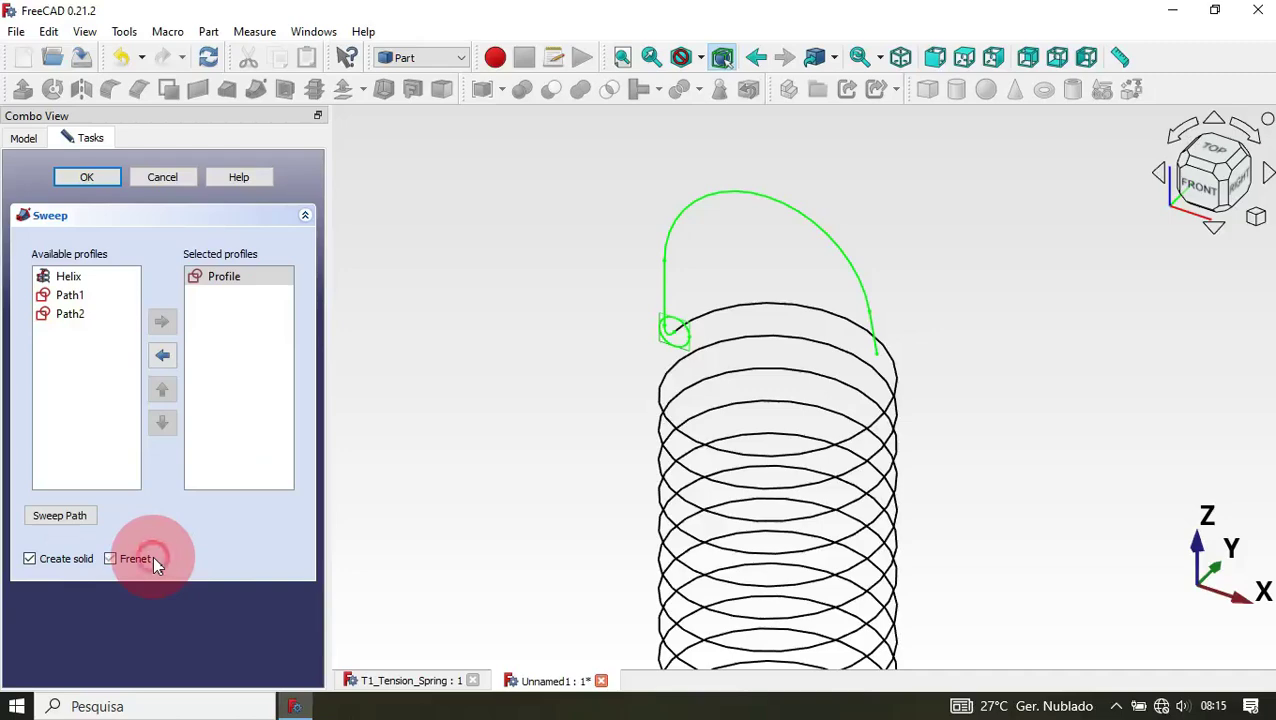
left_click(521, 440)
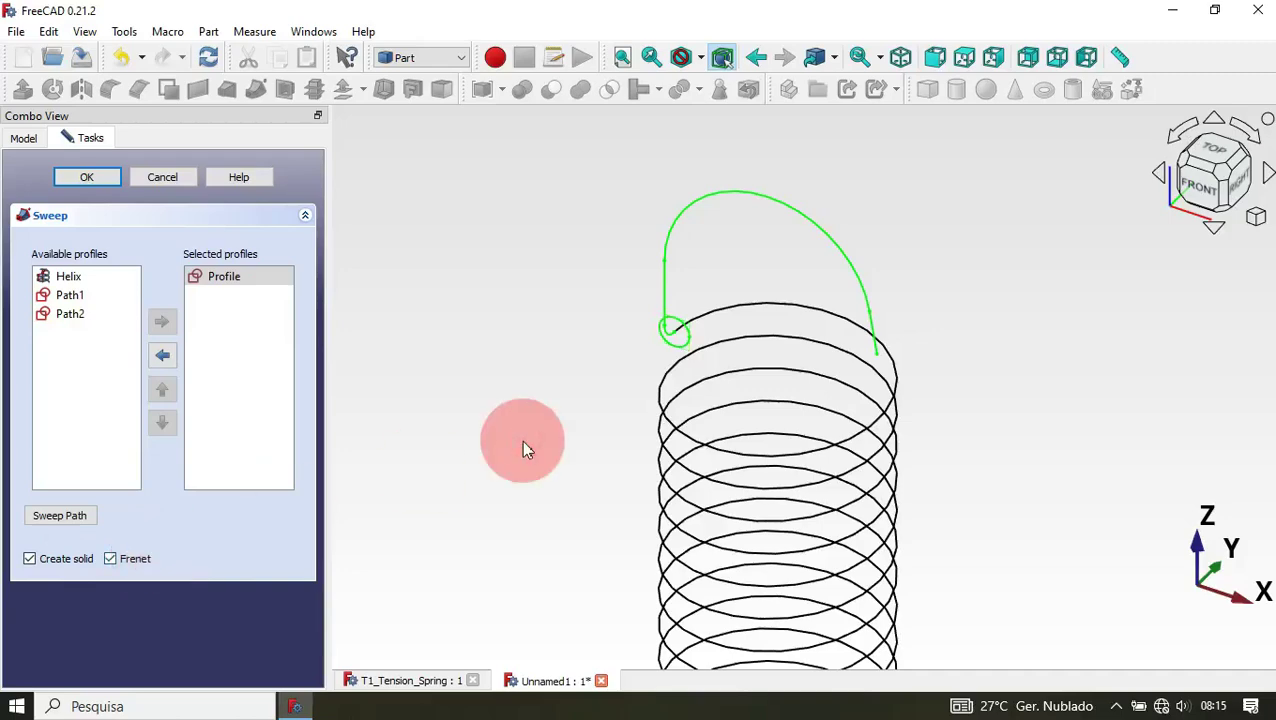
left_click(811, 310)
- Confirm the helix sweep and return to the isometric view
left_click(86, 177)
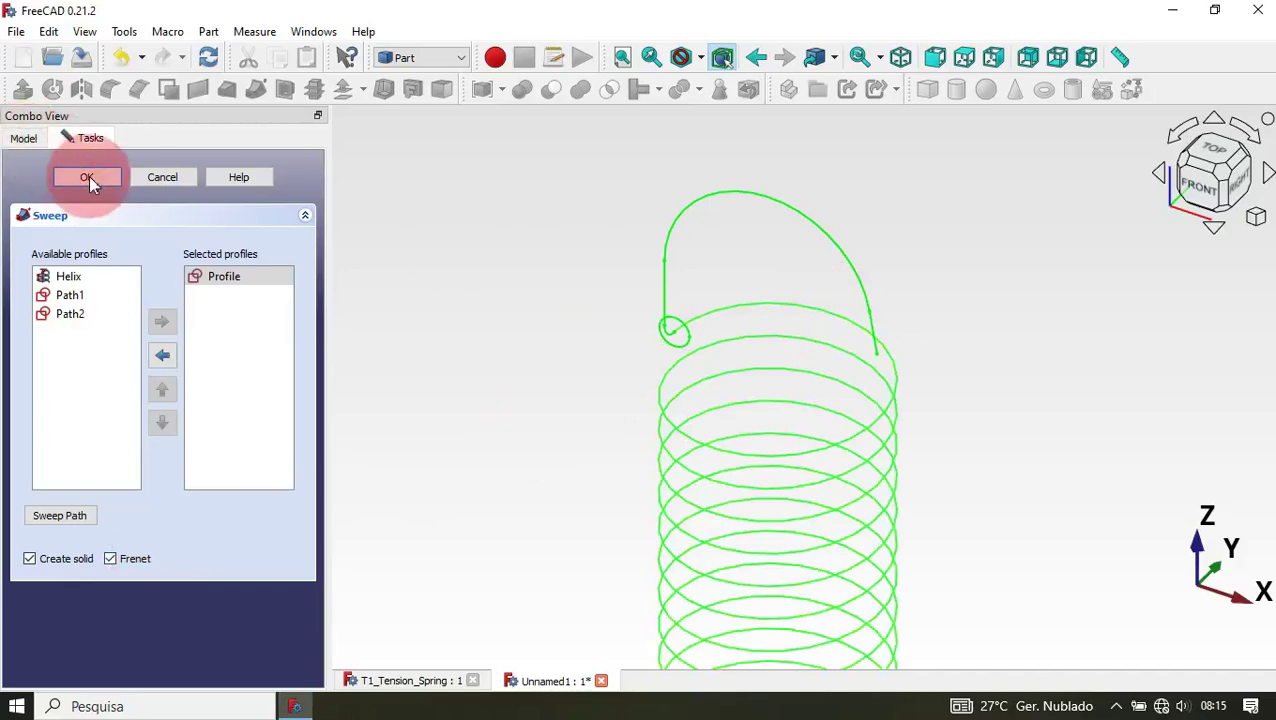
left_click(581, 349)
scroll(586, 353, "down", 3)
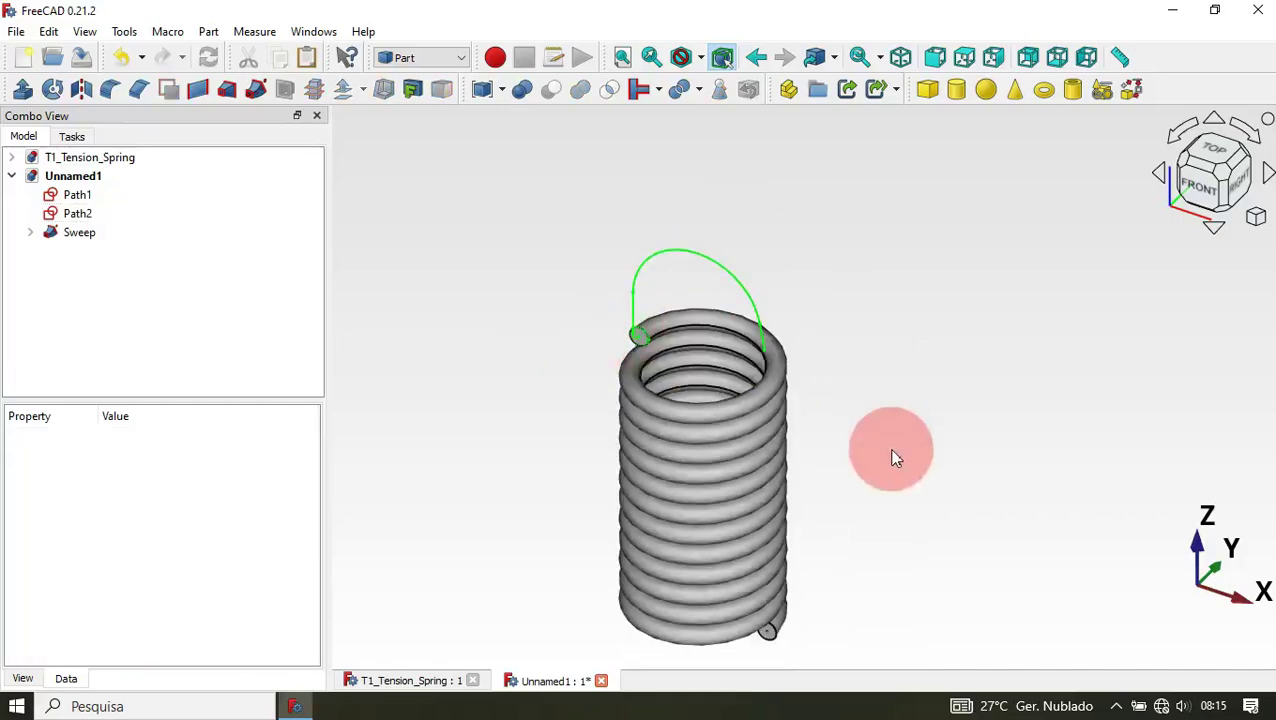
left_click_drag(891, 456, 789, 429)
key("0")
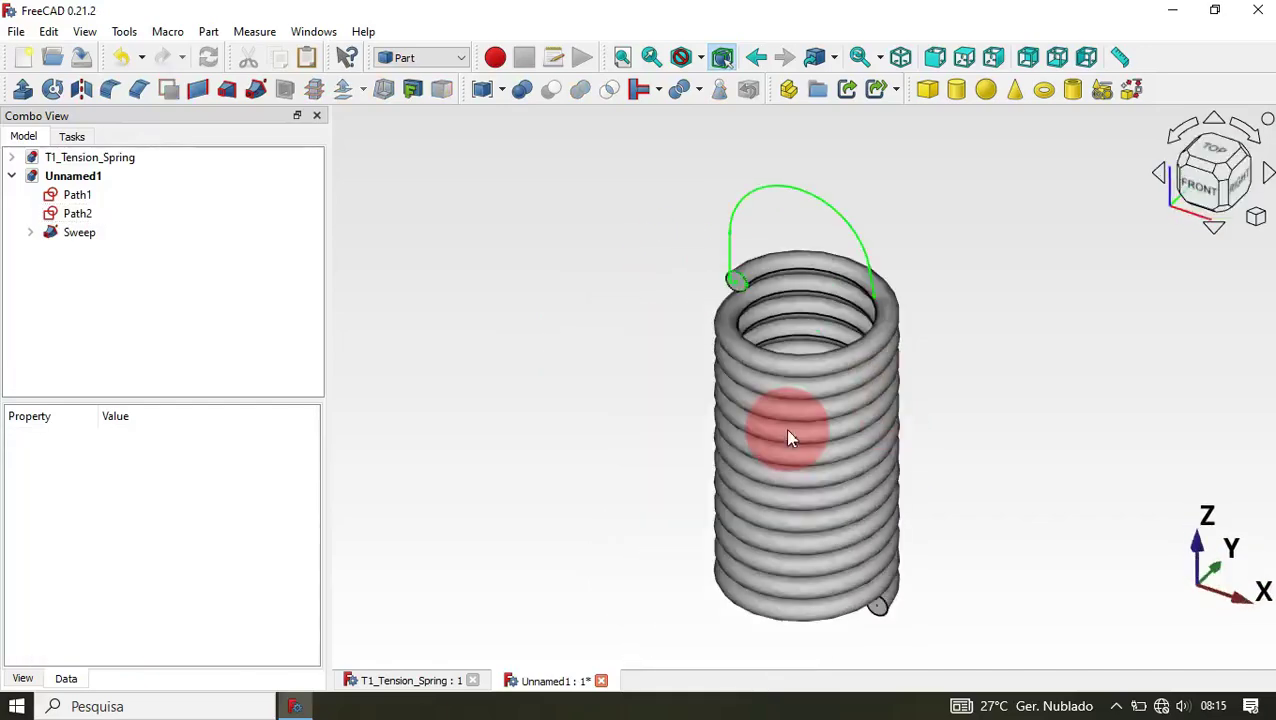
scroll(840, 160, "up", 3)
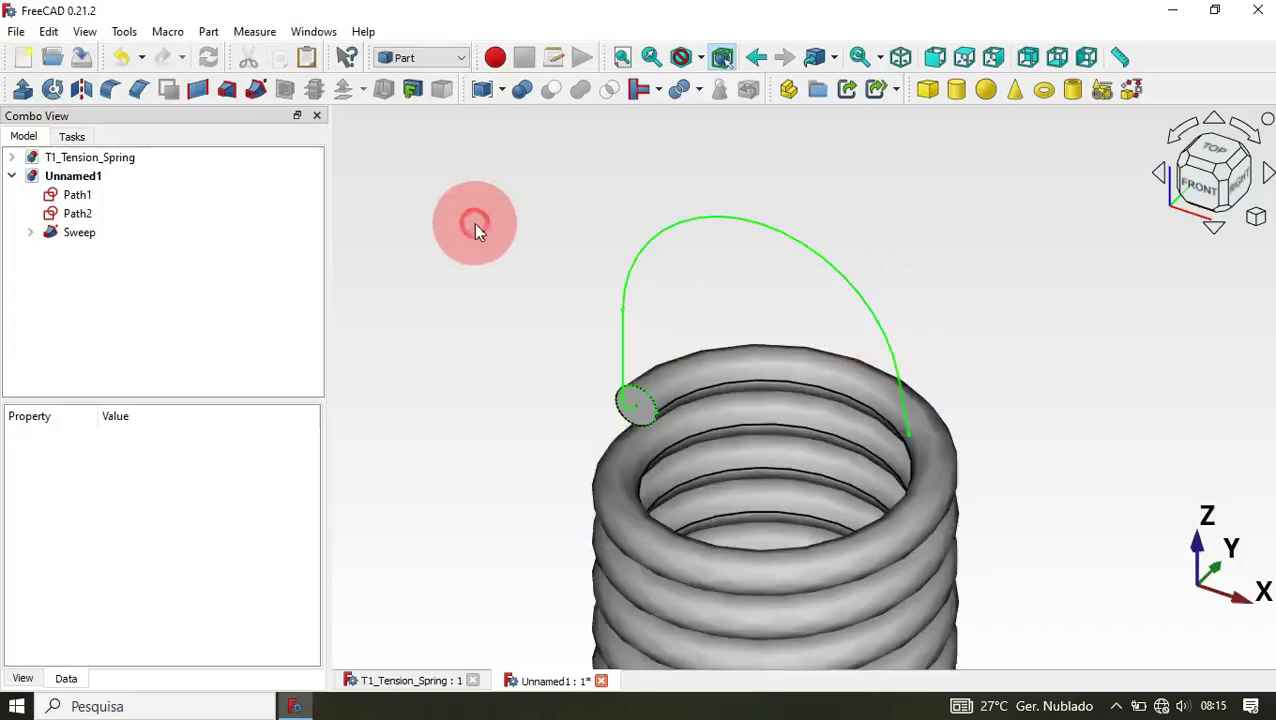
- Try a solid Frenet sweep of Profile along the hook edges; dismiss the Invalid selection error
left_click(258, 92)
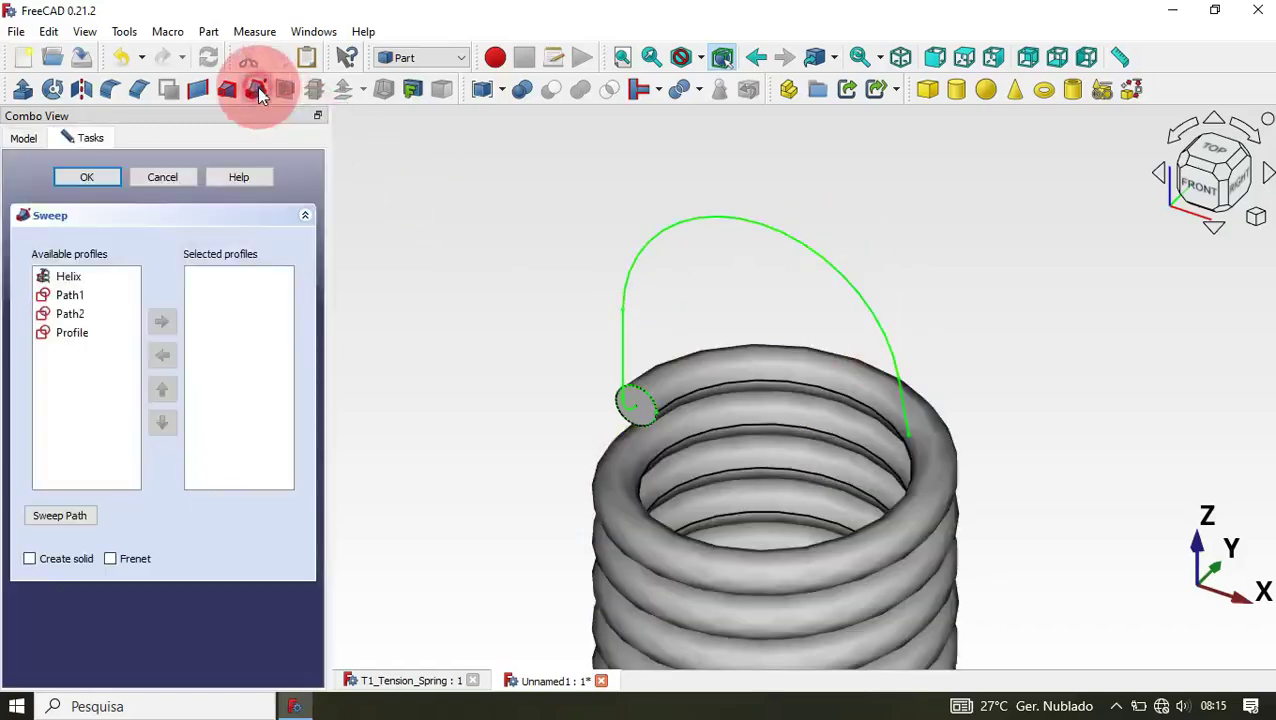
left_click(86, 335)
left_click(162, 322)
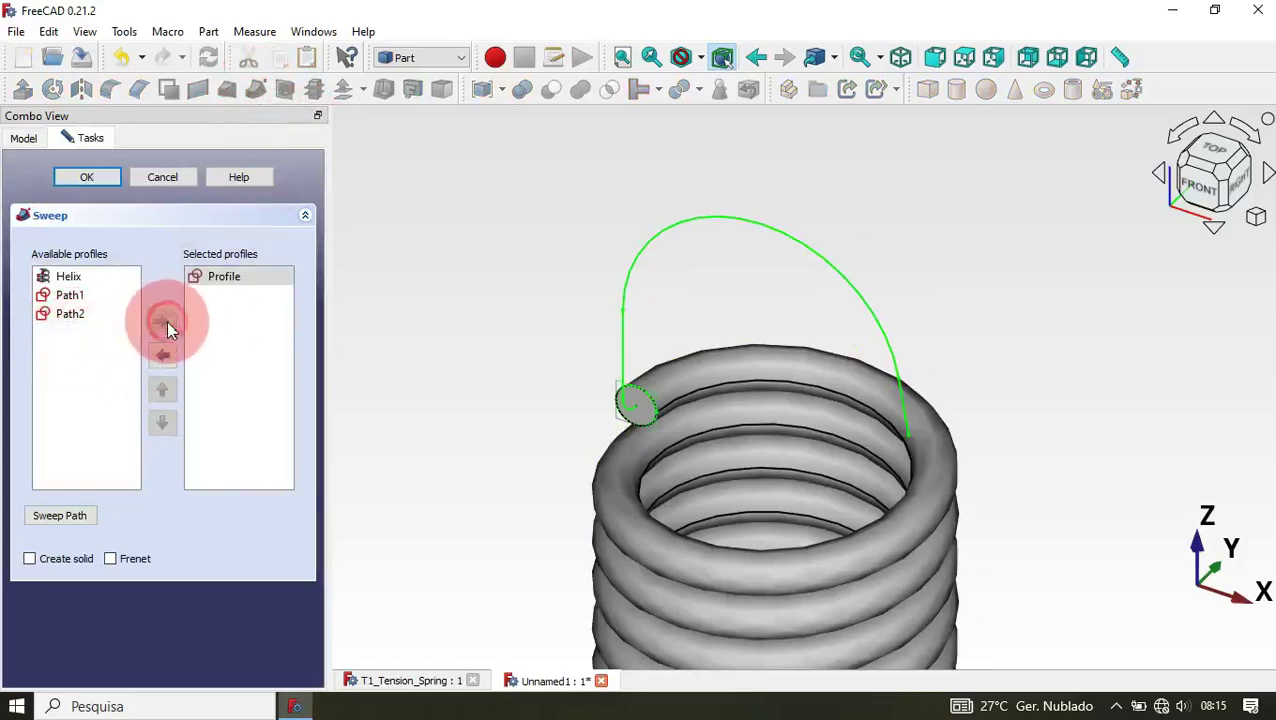
left_click(87, 563)
left_click(140, 559)
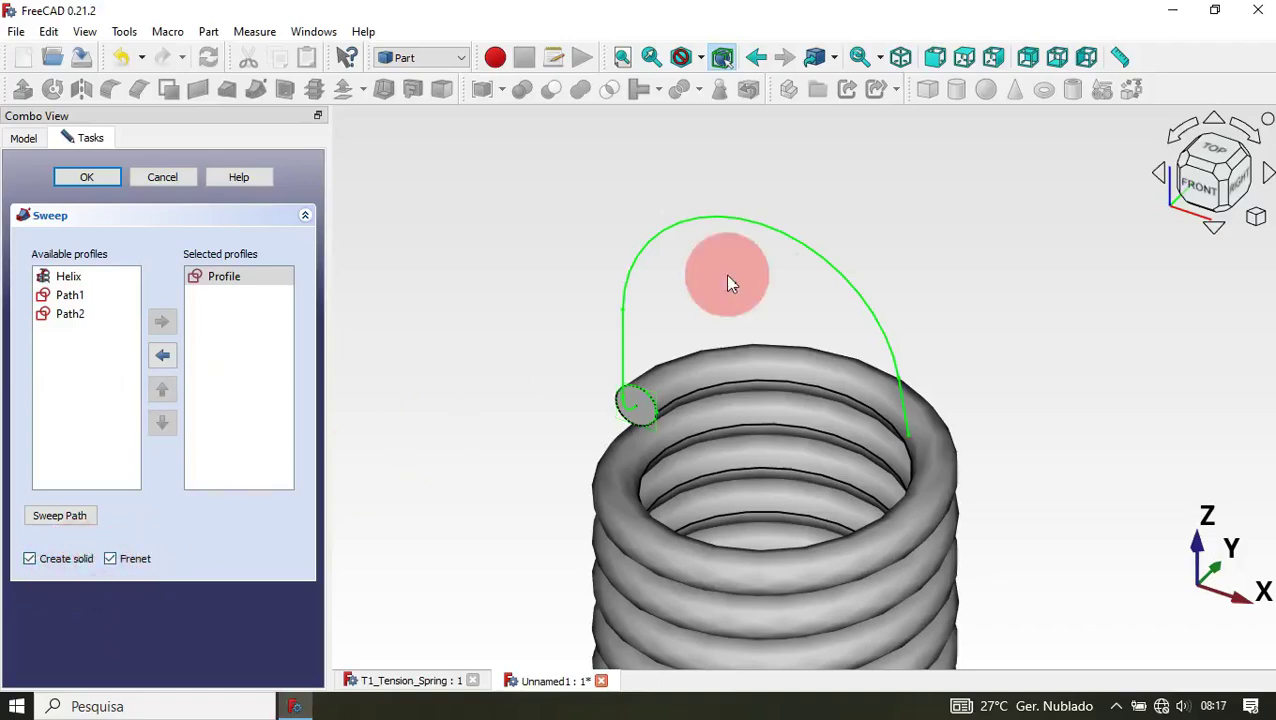
left_click(630, 416)
left_click(625, 377)
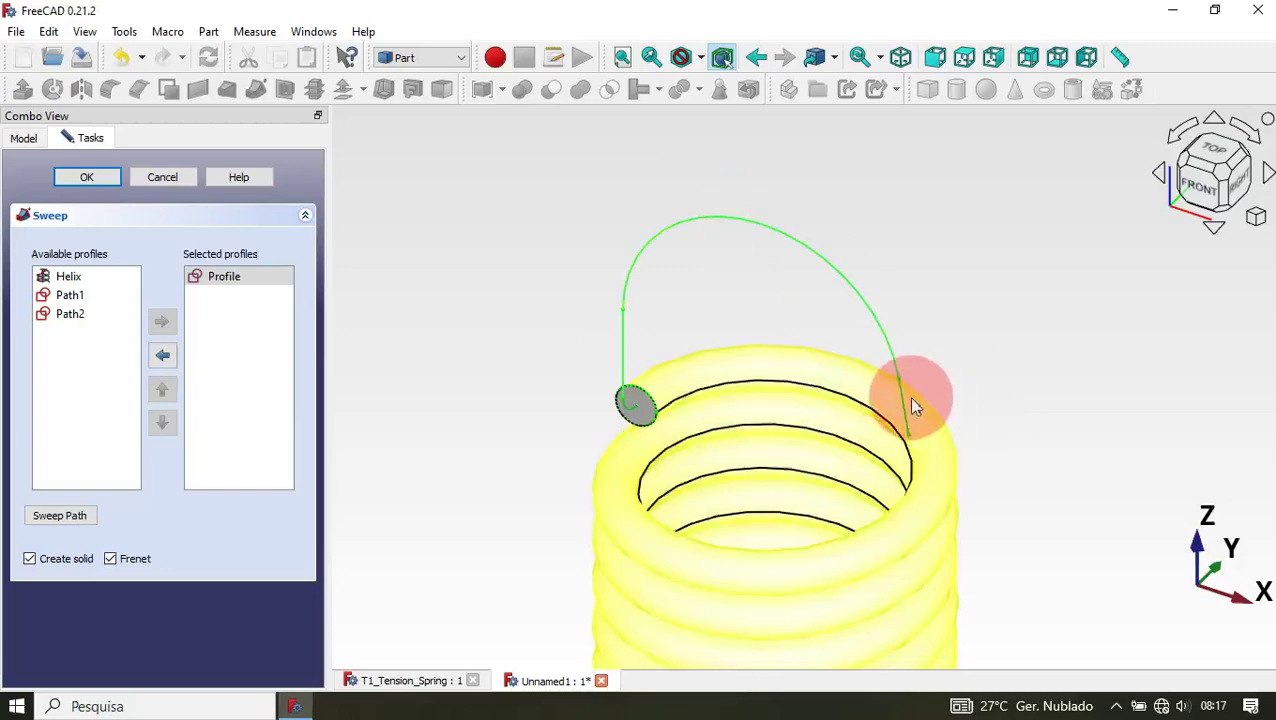
left_click(92, 180)
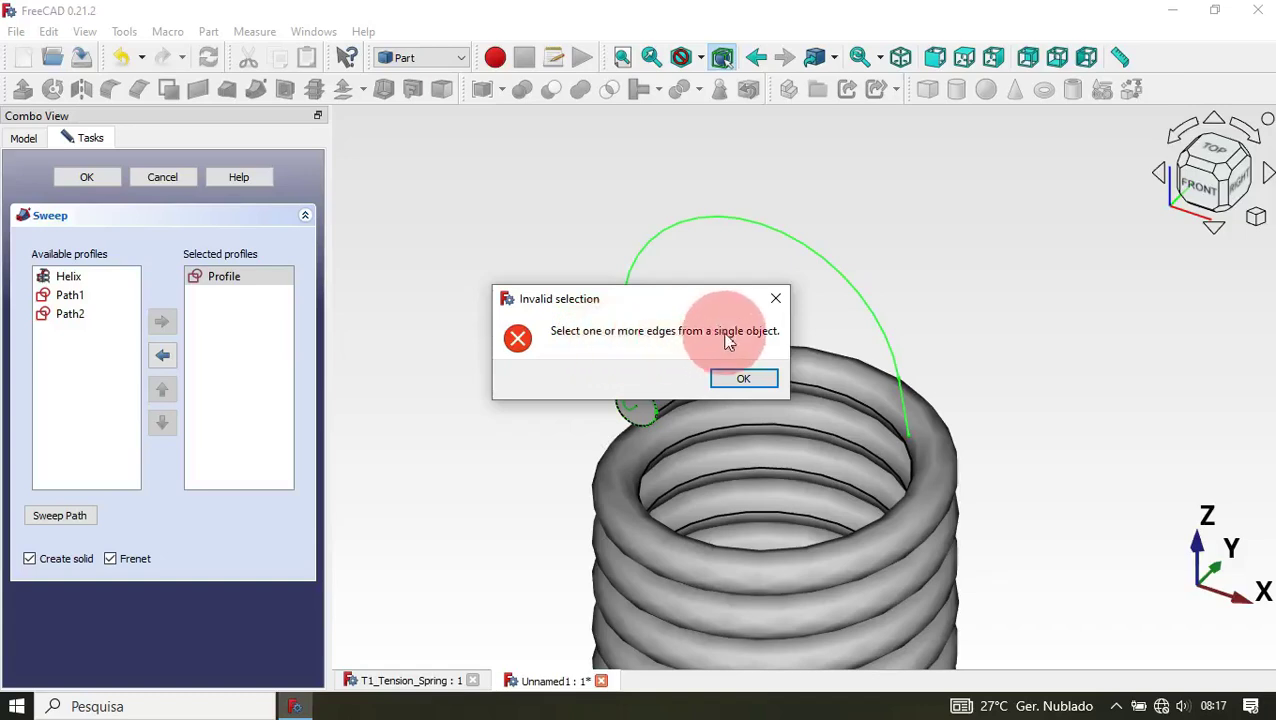
left_click(776, 301)
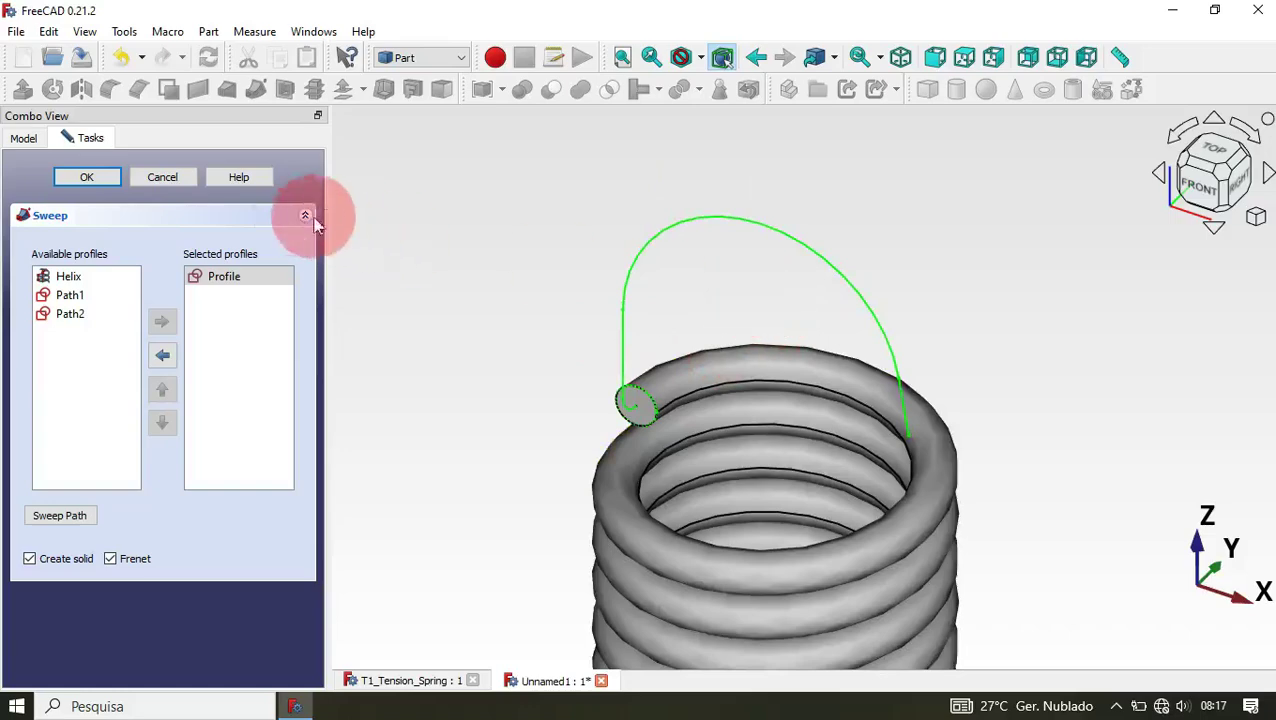
- Cancel the failed sweep and join the four hook edges into a wire with Shape builder
left_click(163, 178)
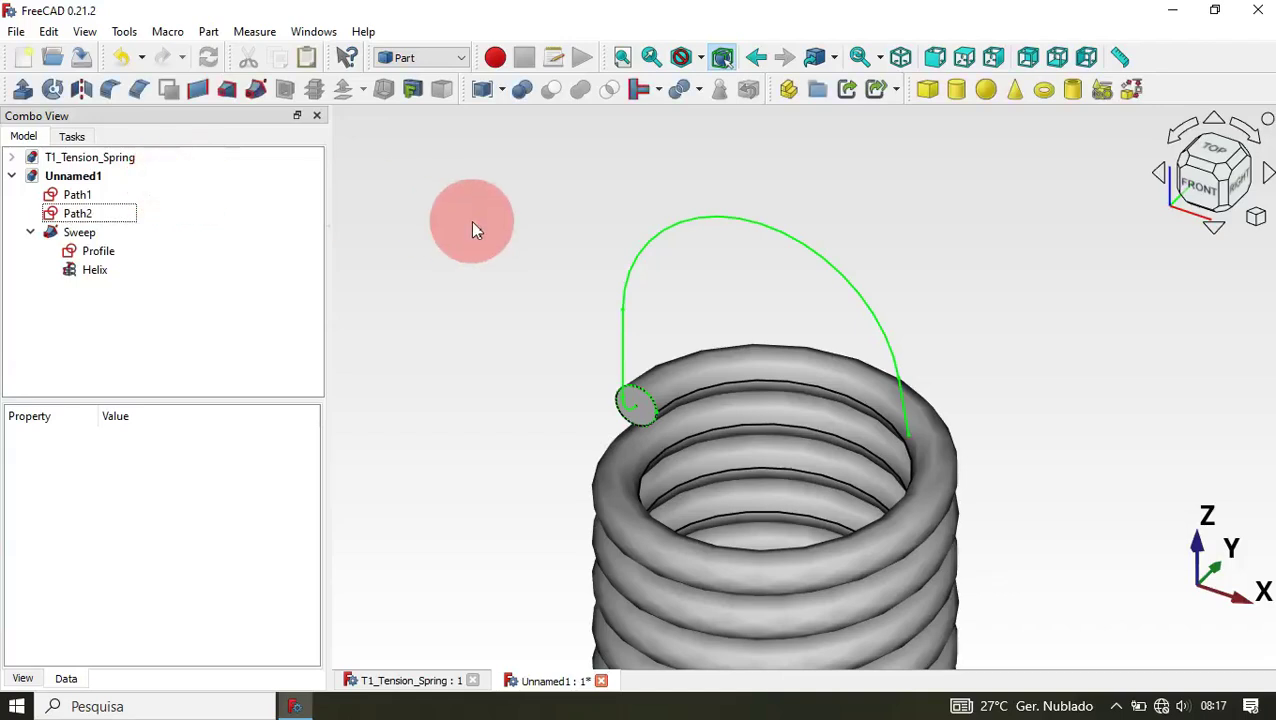
left_click(1134, 90)
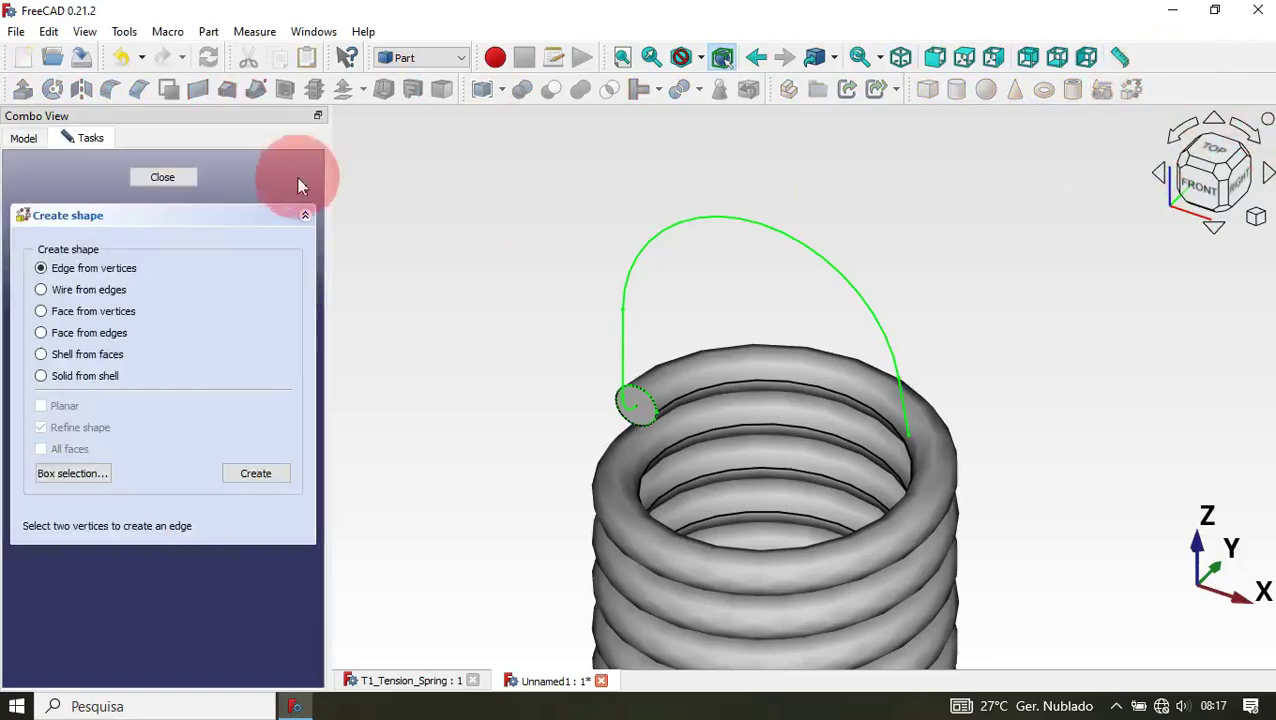
left_click(114, 292)
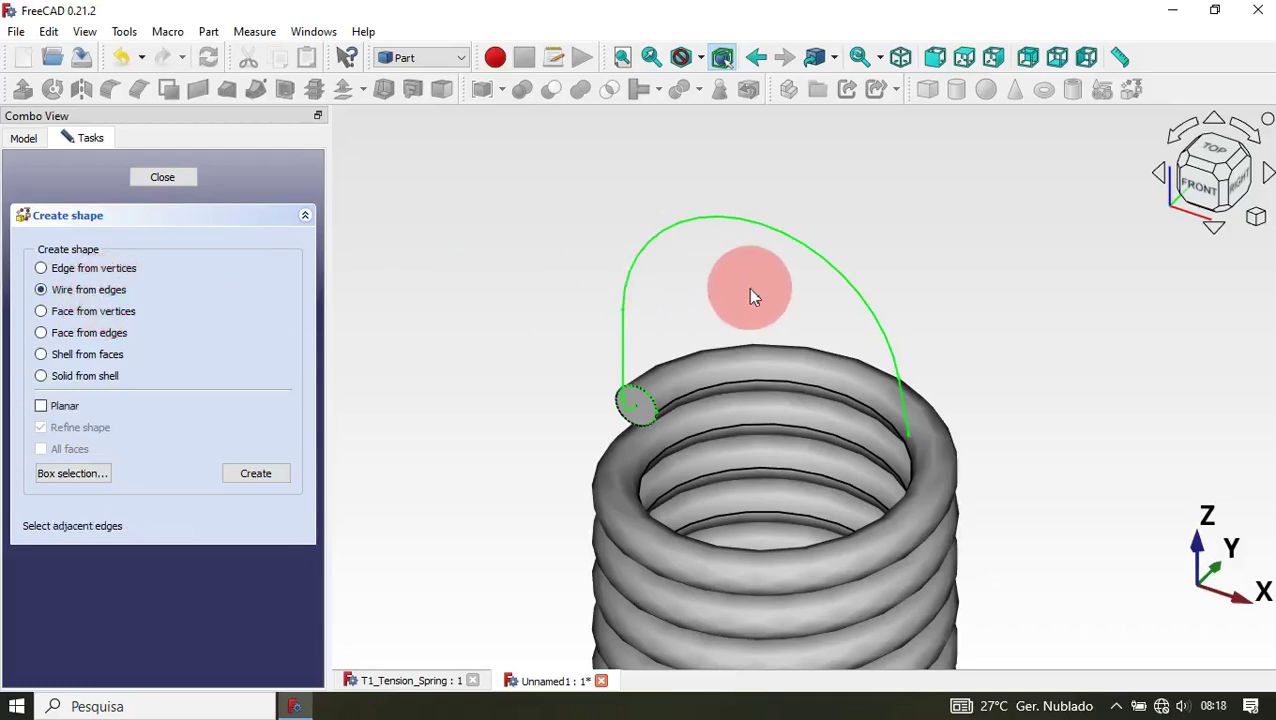
scroll(753, 296, "up", 1)
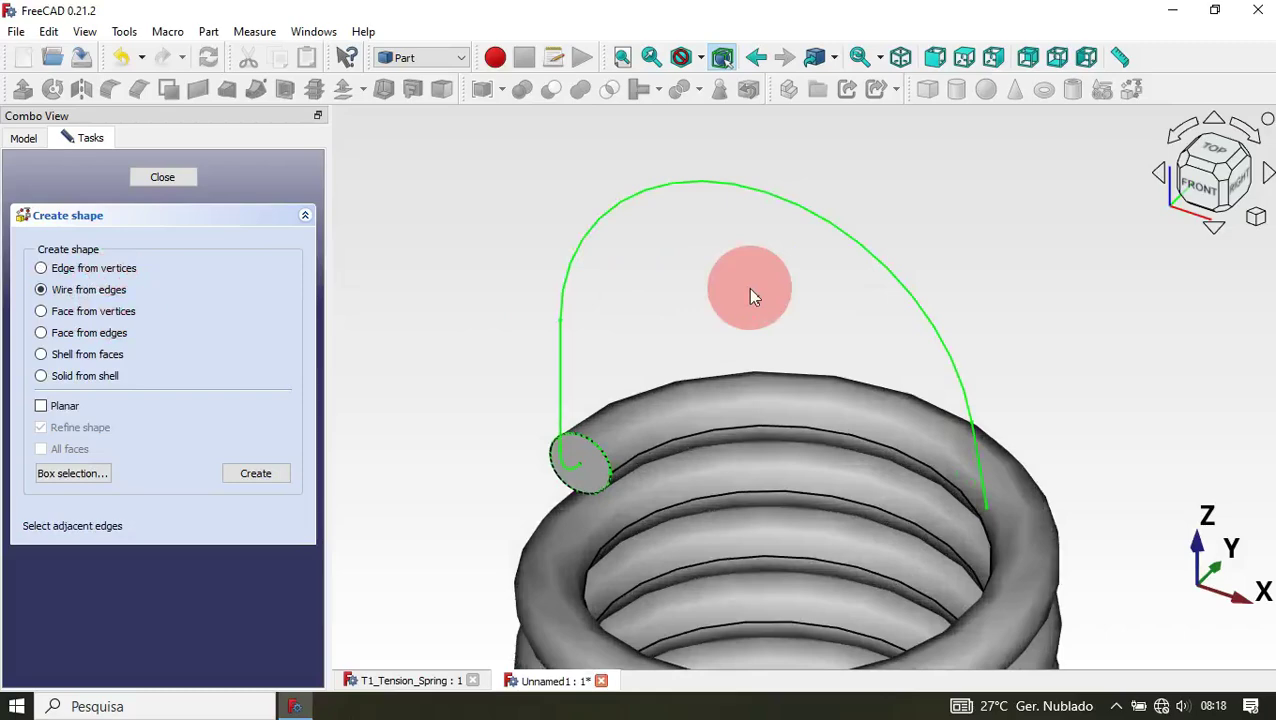
left_click(573, 470)
left_click(562, 398)
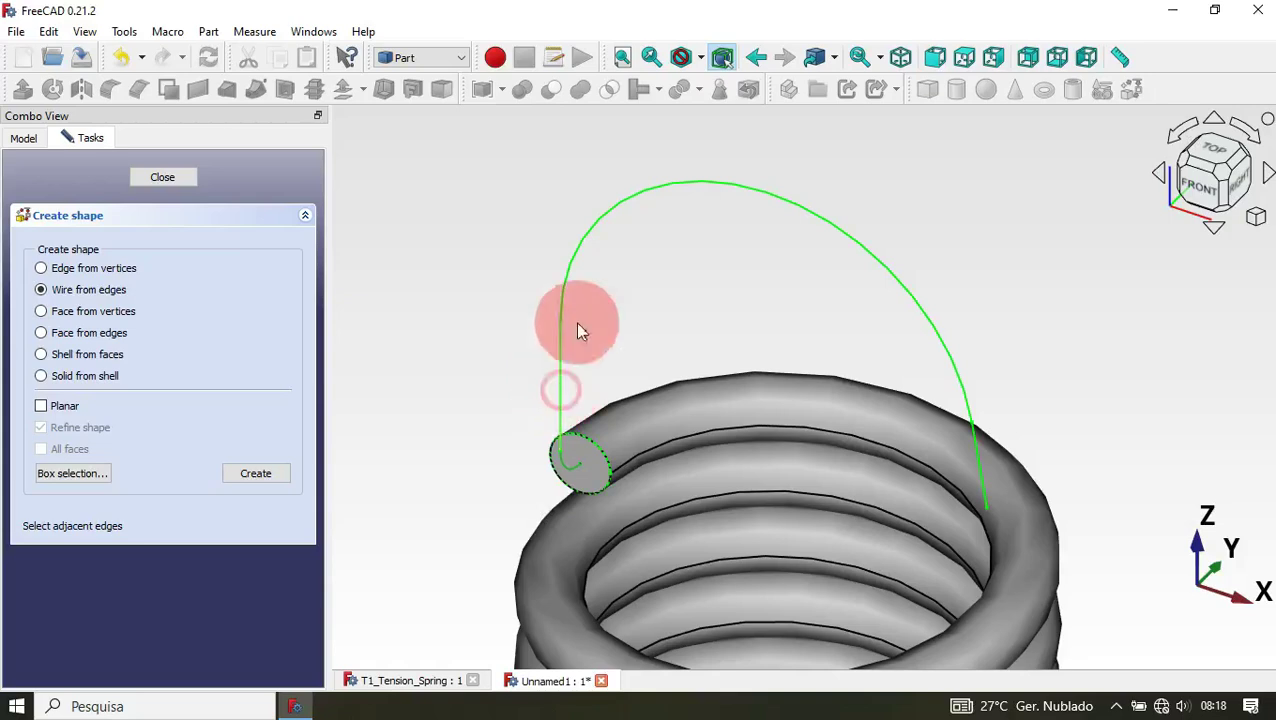
left_click(741, 190)
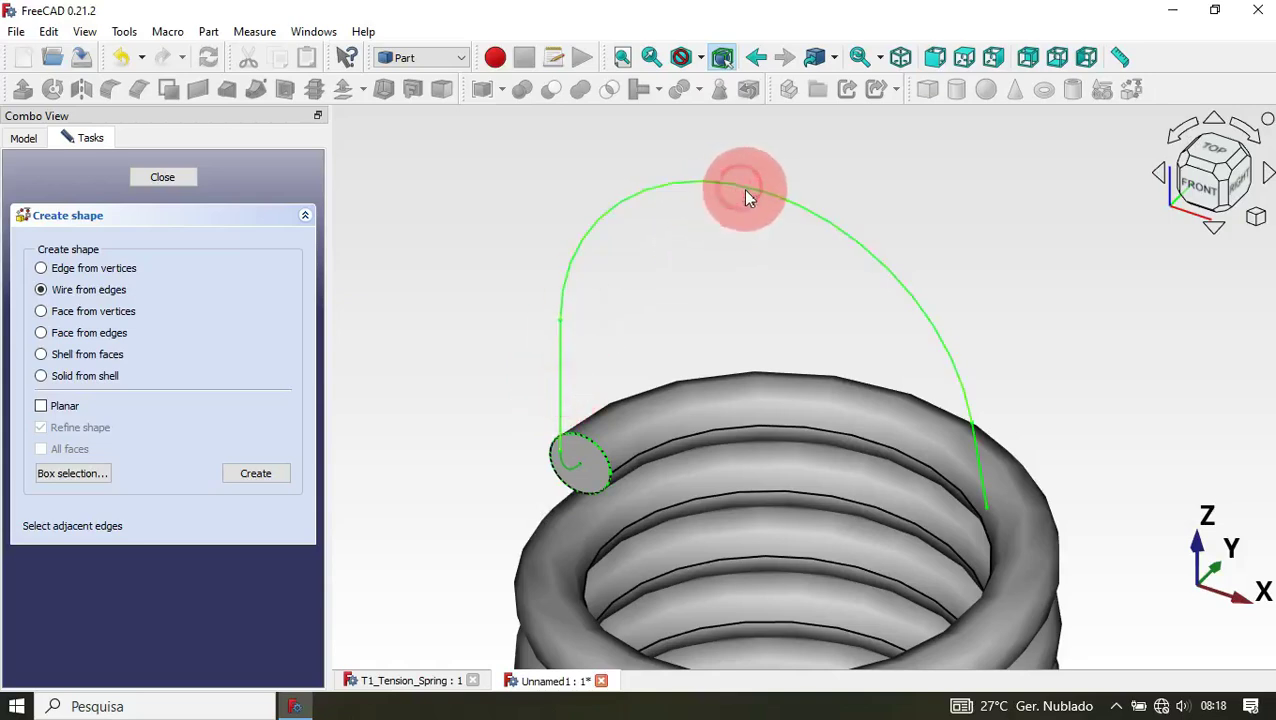
left_click(974, 441)
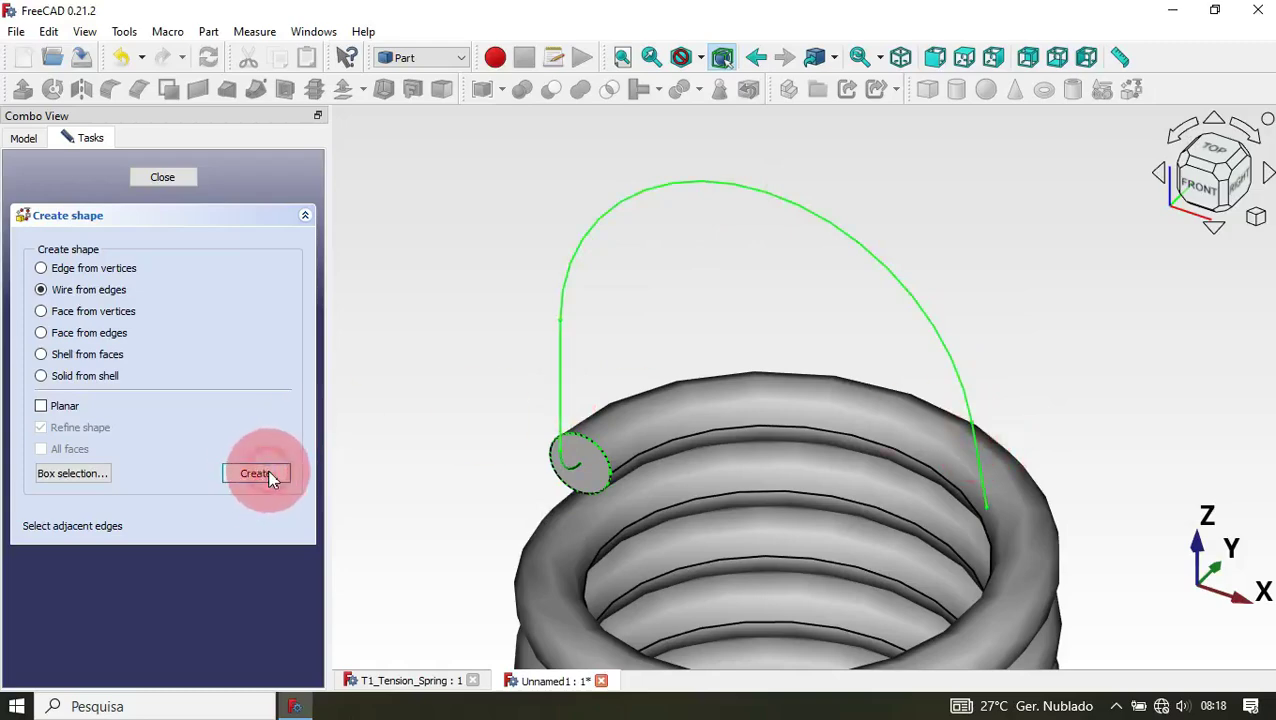
left_click(580, 466)
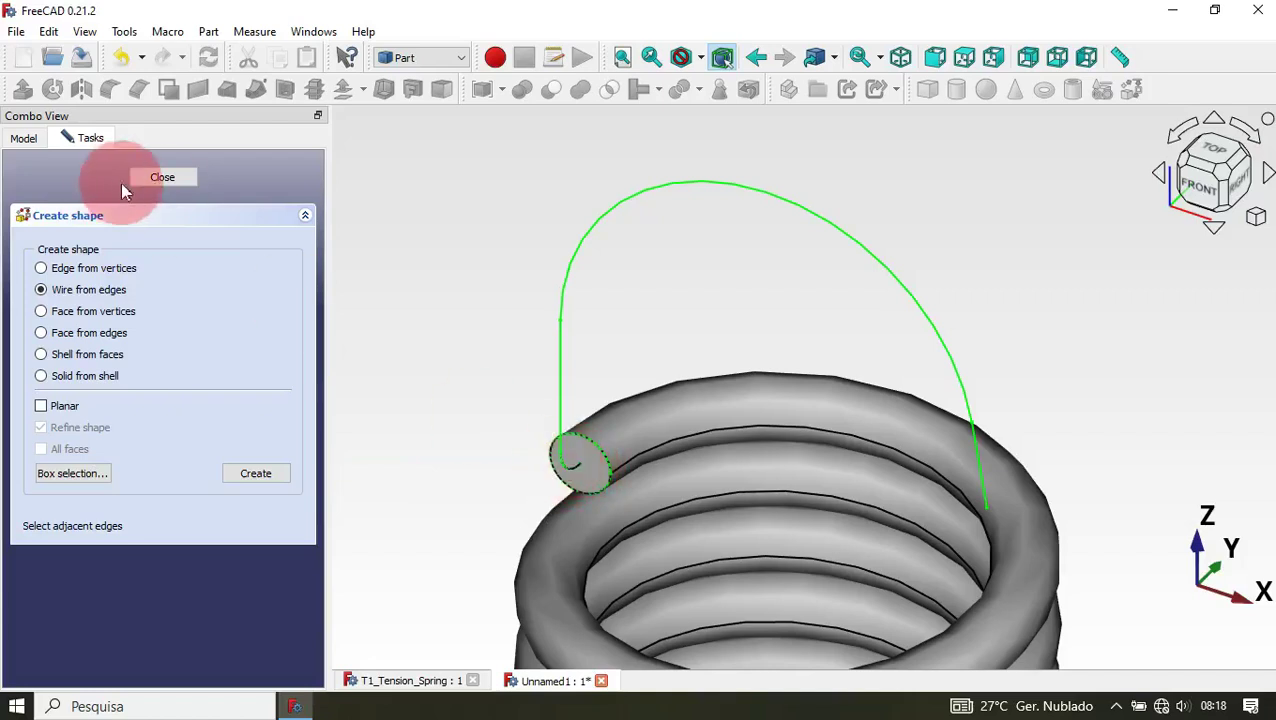
- Close Shape builder and hide Path1 and Path2 so only the hook Wire shows
left_click(167, 195)
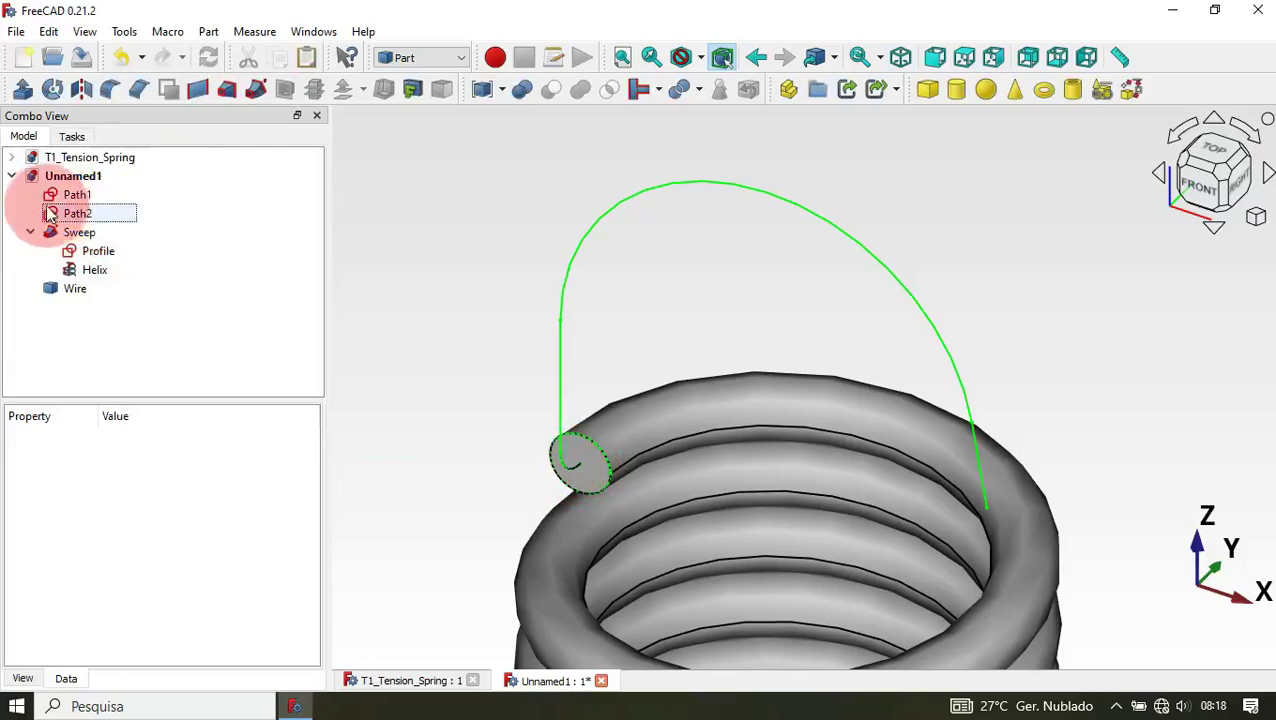
left_click(67, 207)
left_click(70, 195)
left_click(86, 214, "ctrl")
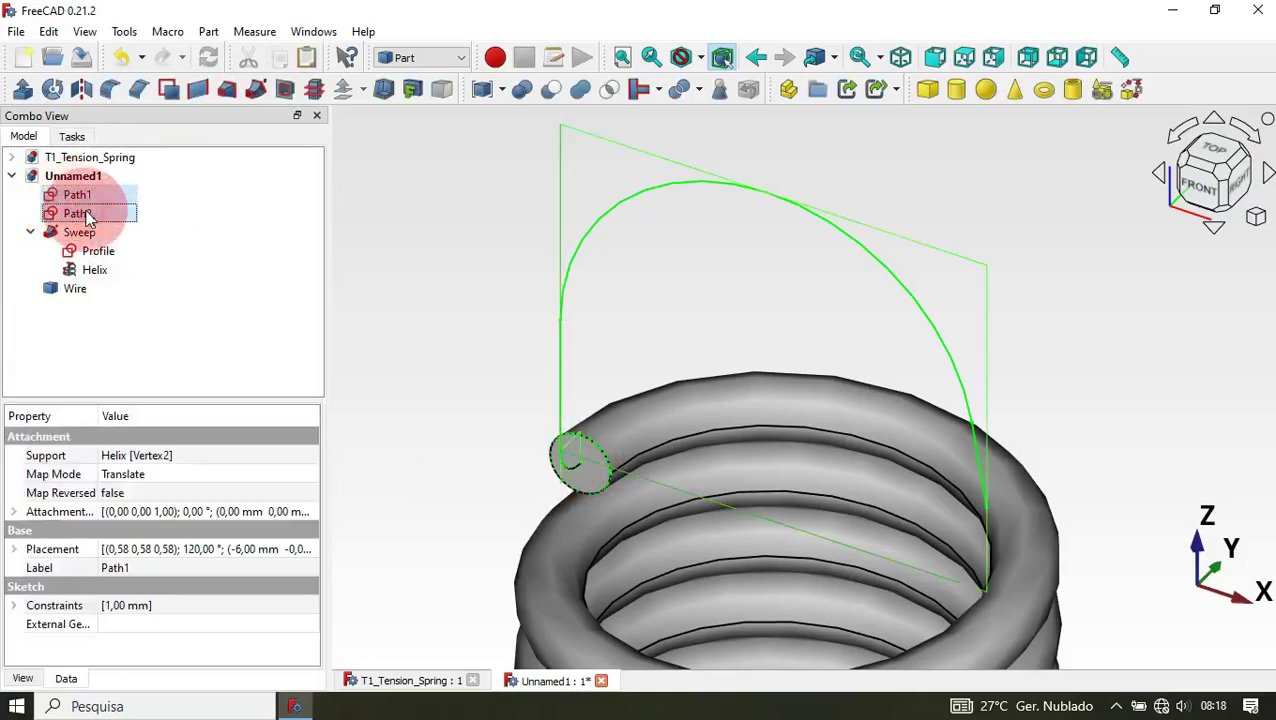
key("space")
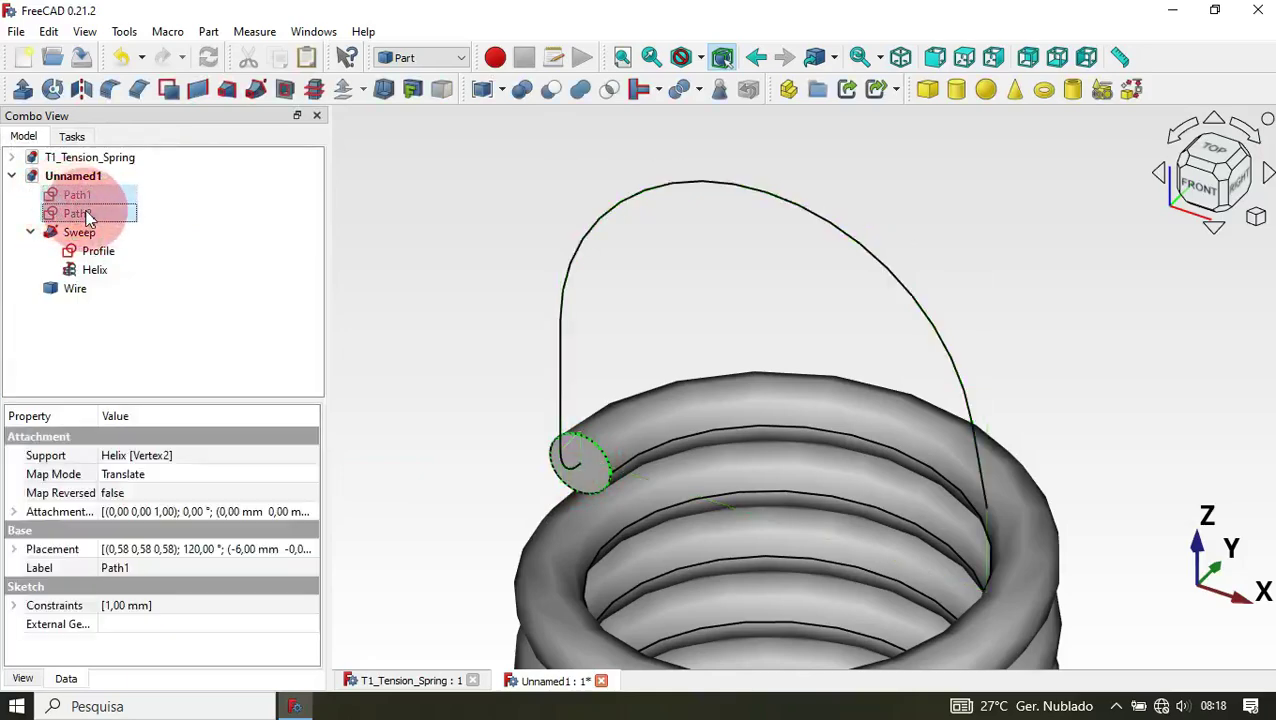
left_click(432, 175)
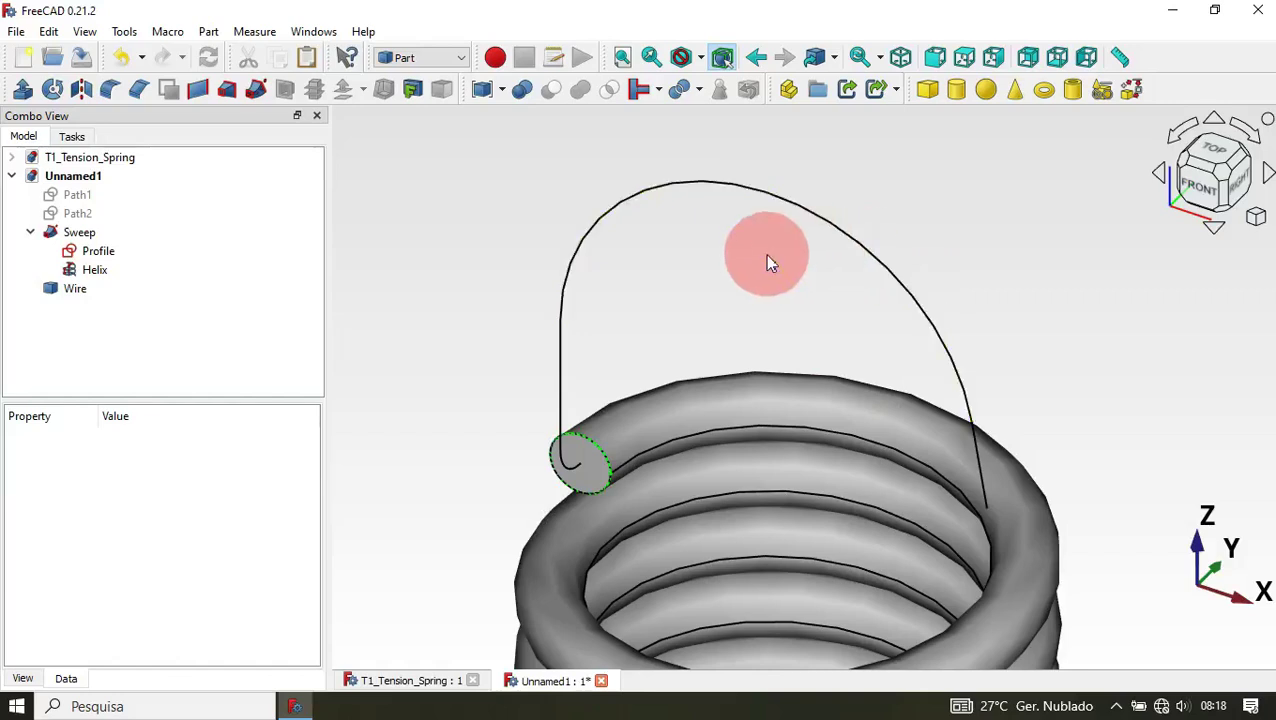
- Sweep Profile as a Frenet solid along the hook wire's vertical segment, arc and end segment
left_click(256, 90)
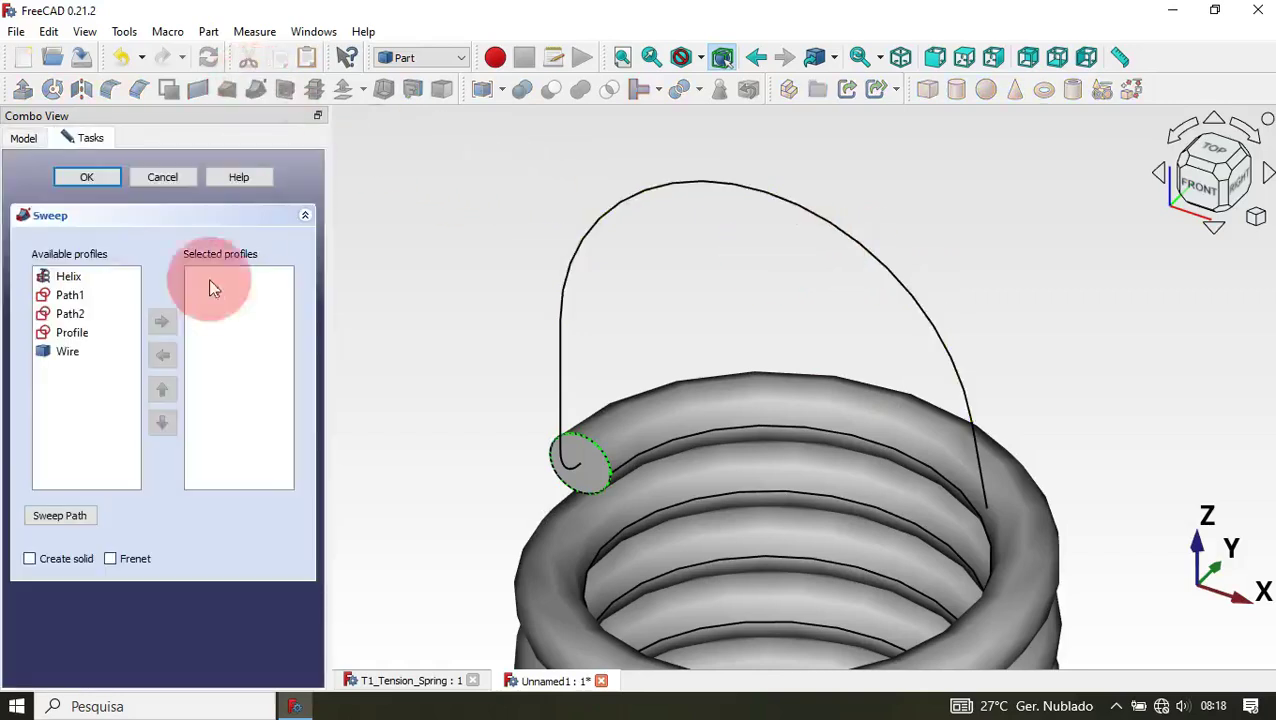
left_click(86, 336)
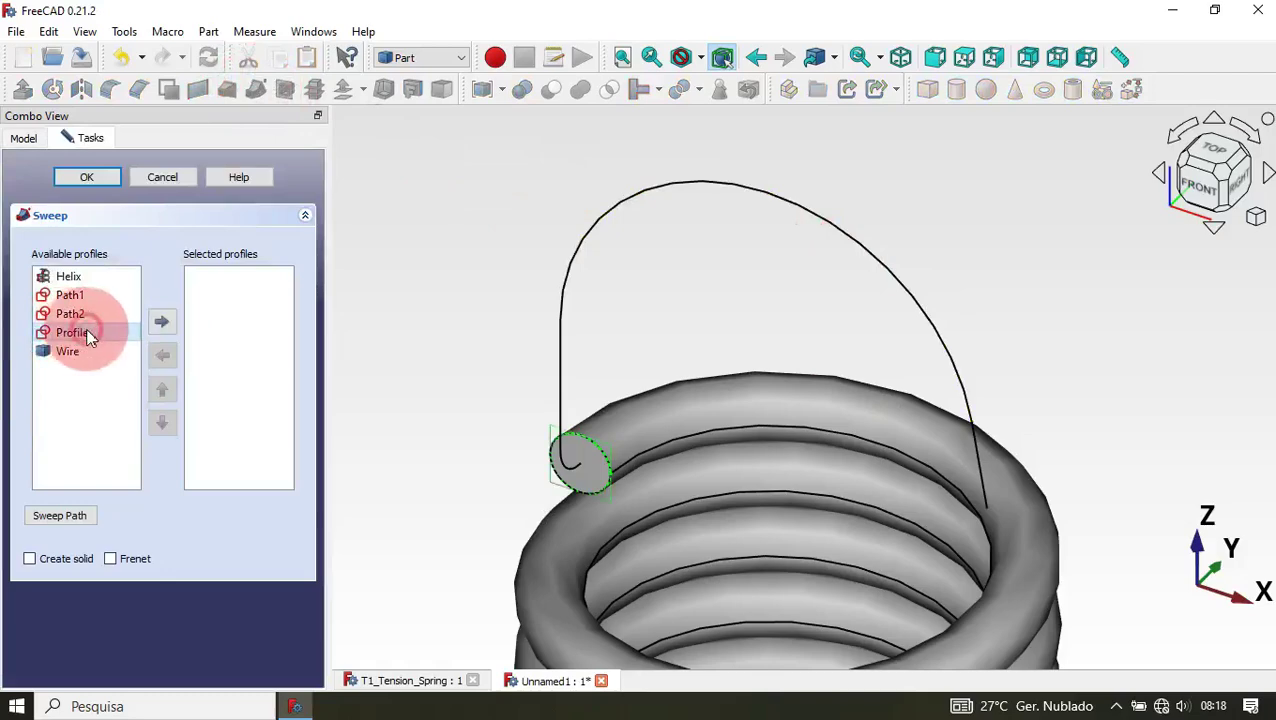
left_click(162, 323)
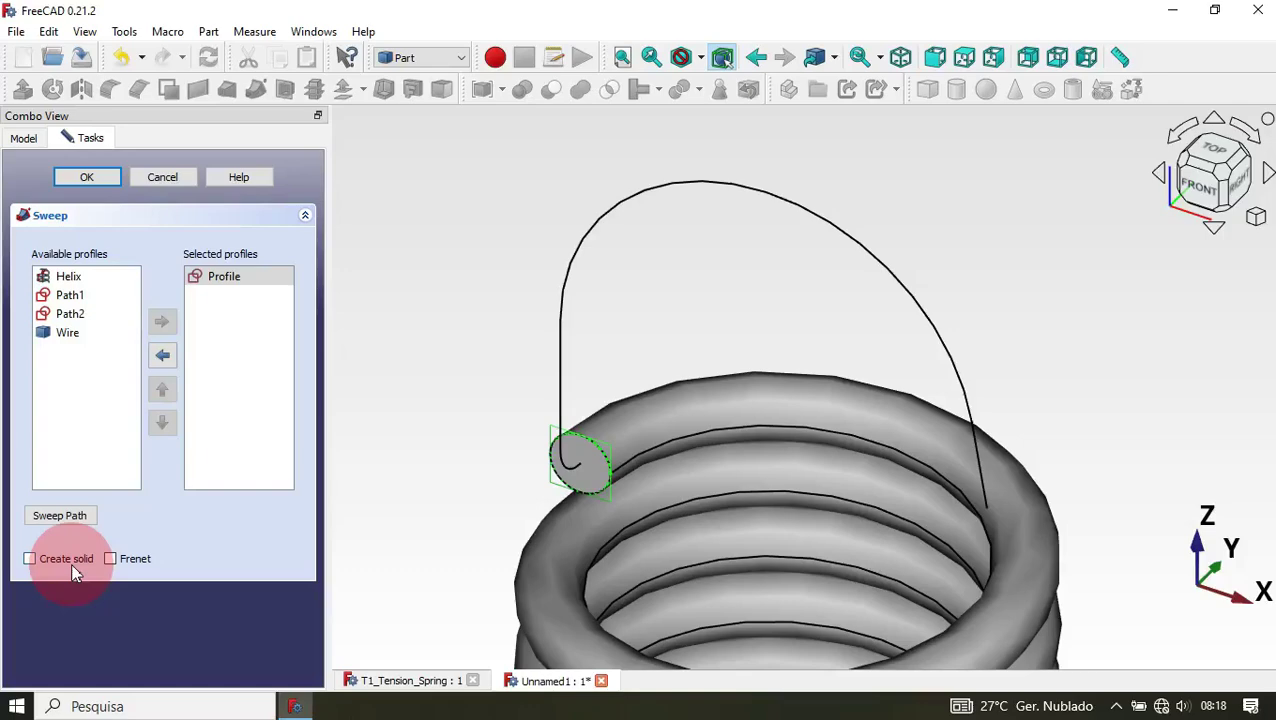
left_click(71, 562)
left_click(144, 562)
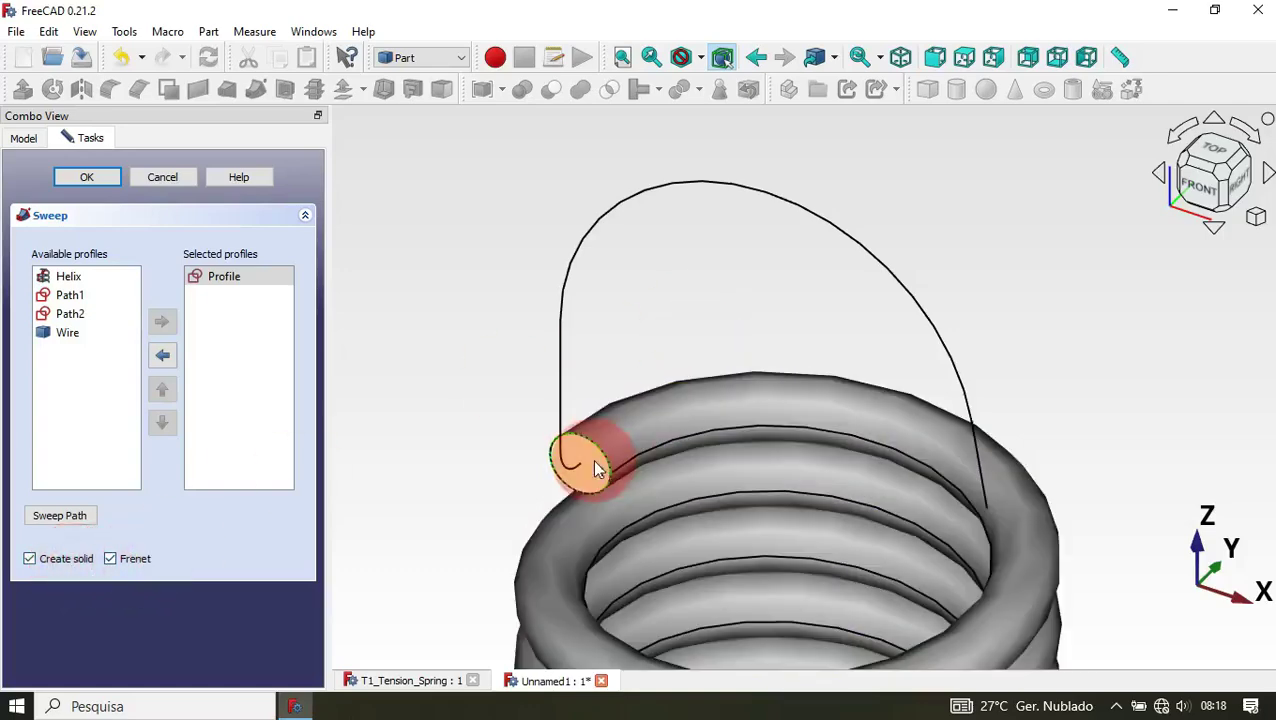
left_click(561, 417)
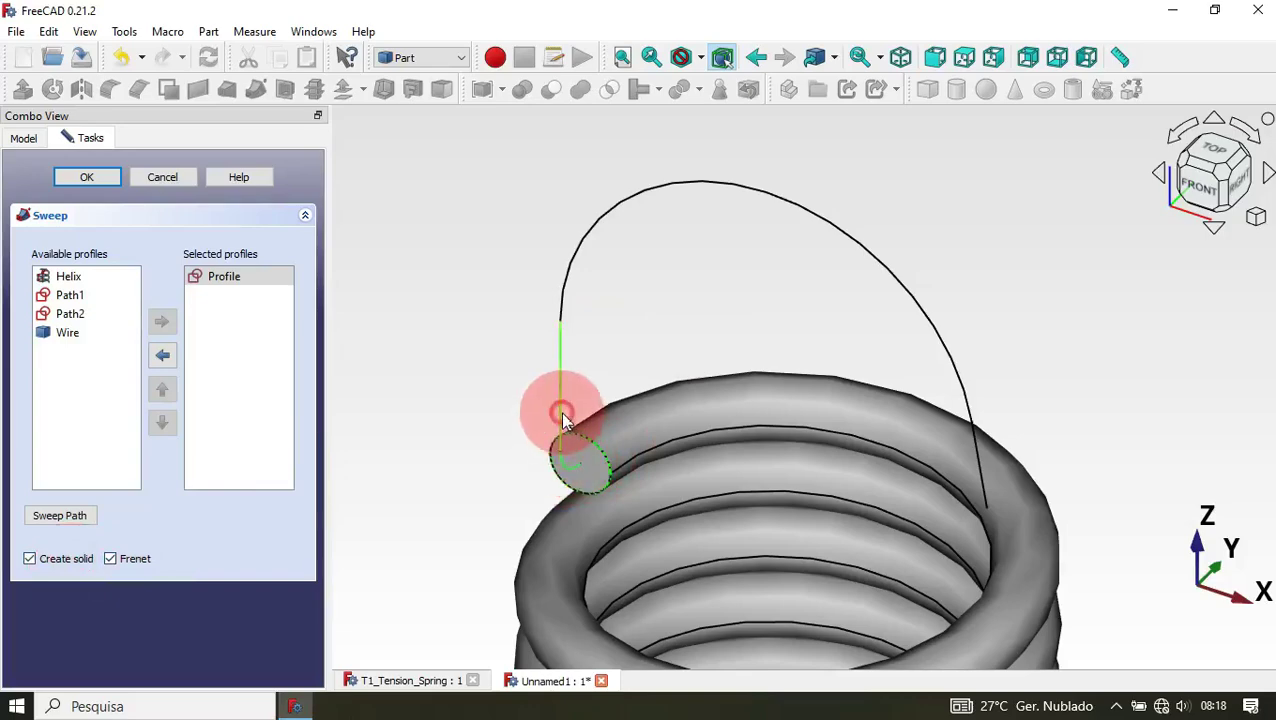
left_click(610, 224)
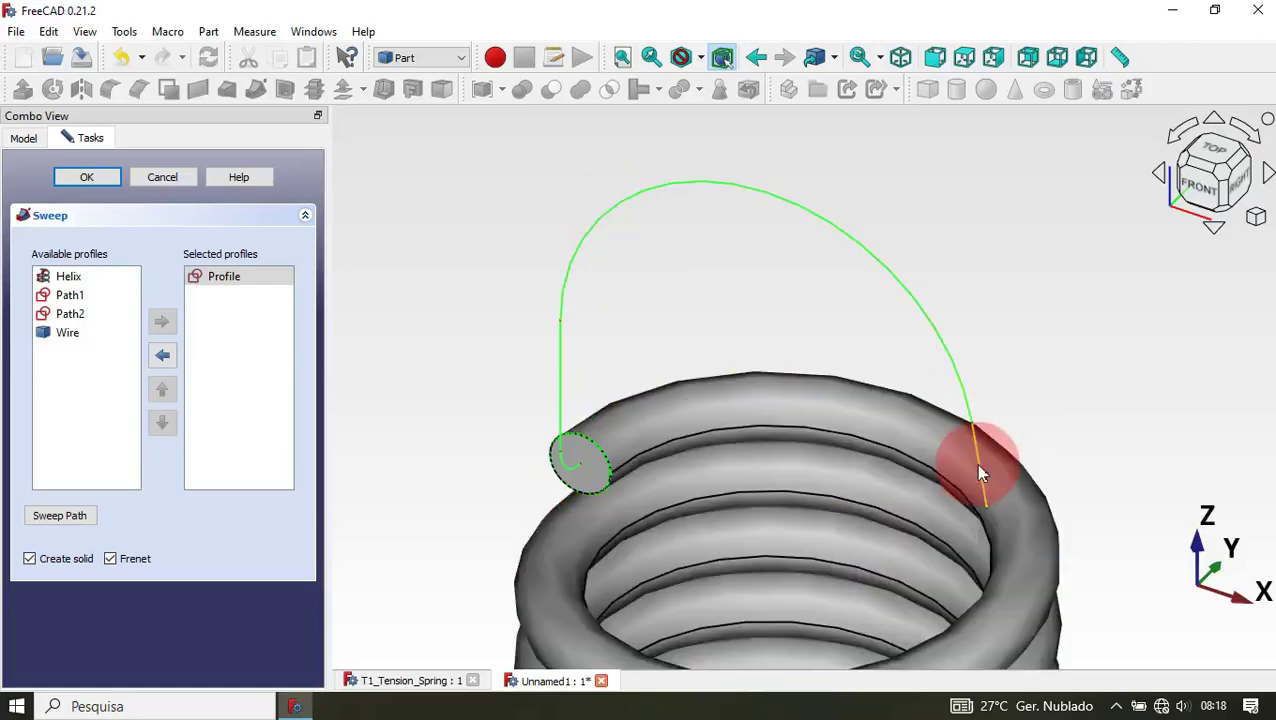
left_click(980, 474)
left_click(88, 176)
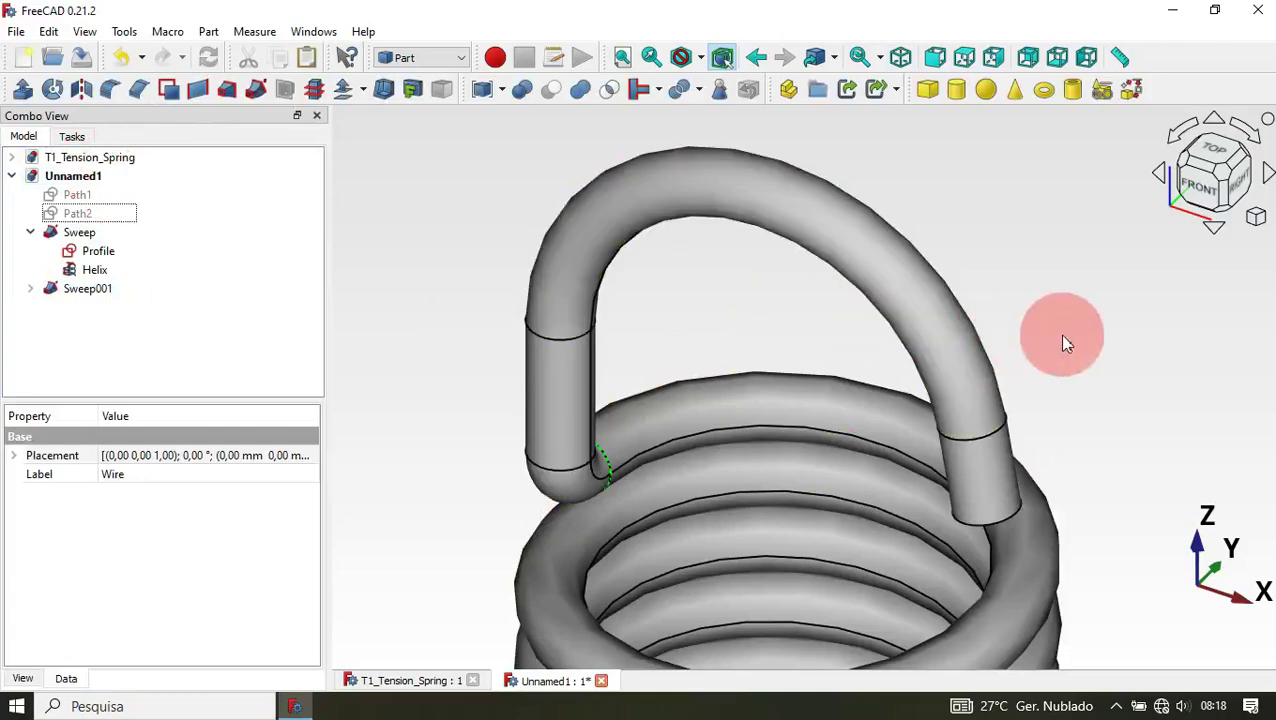
middle_click_drag(1059, 334, 843, 393)
key("0")
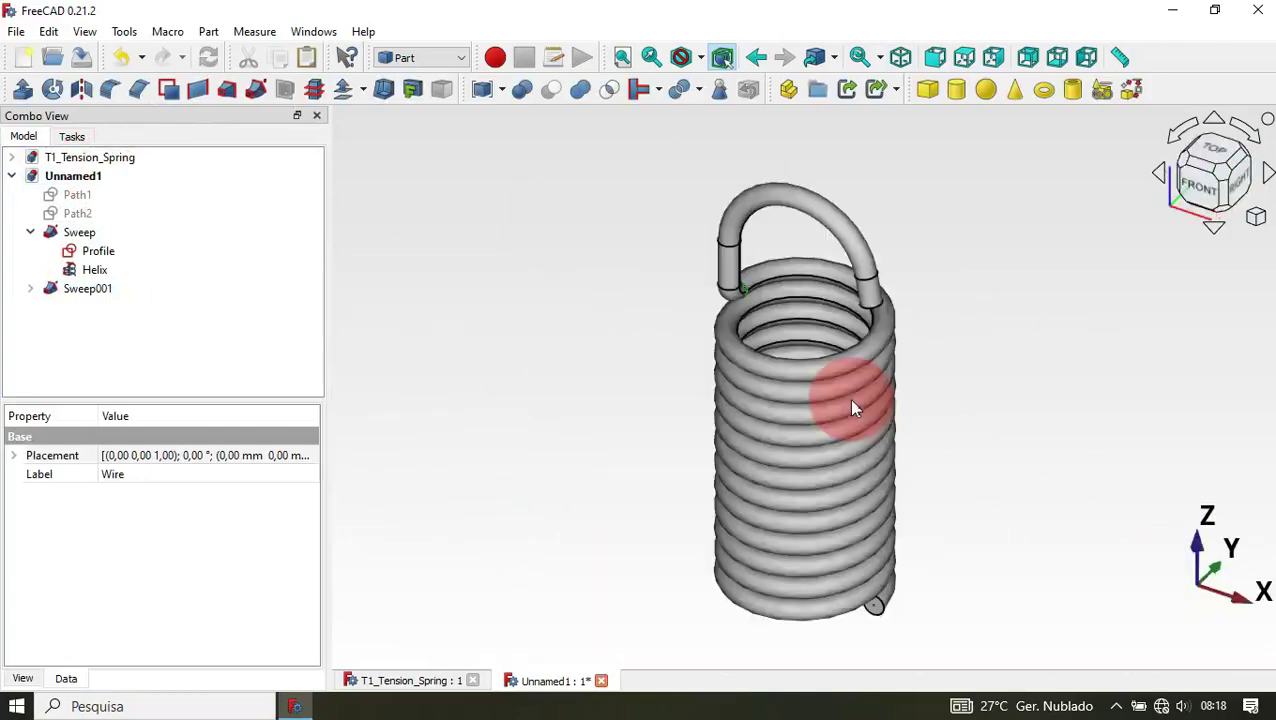
scroll(785, 267, "up", 3)
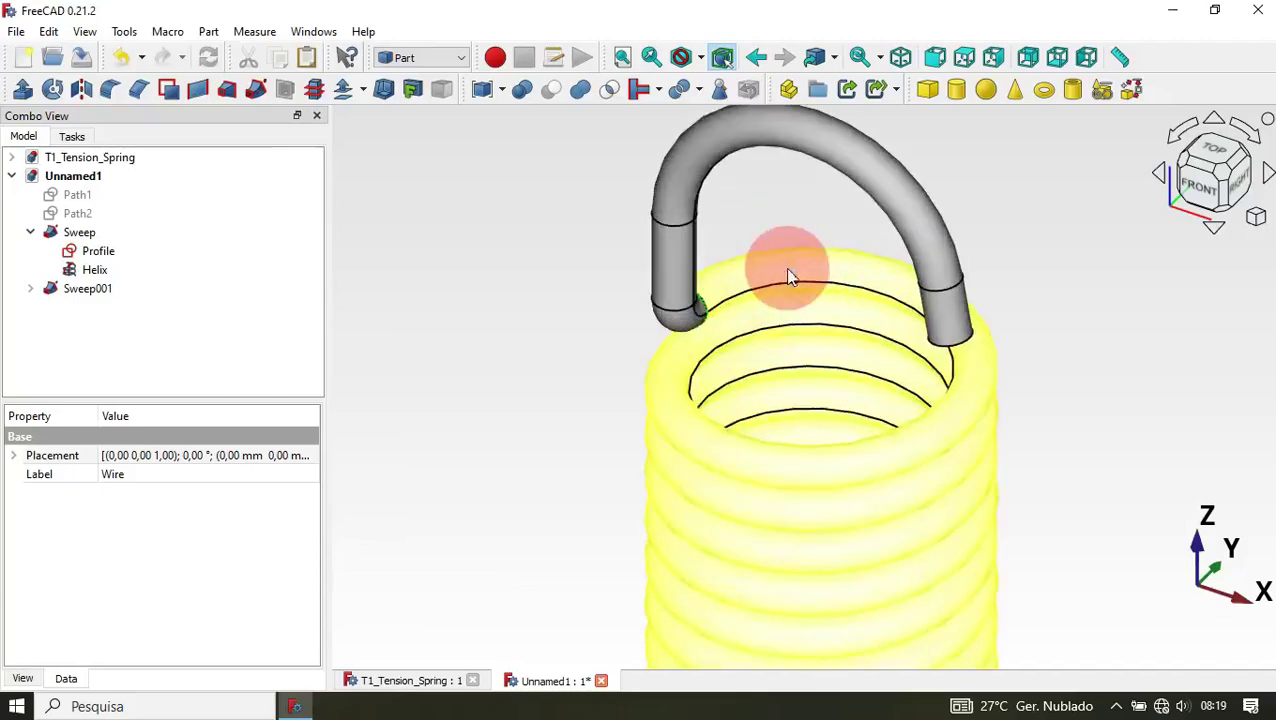
left_click(703, 304)
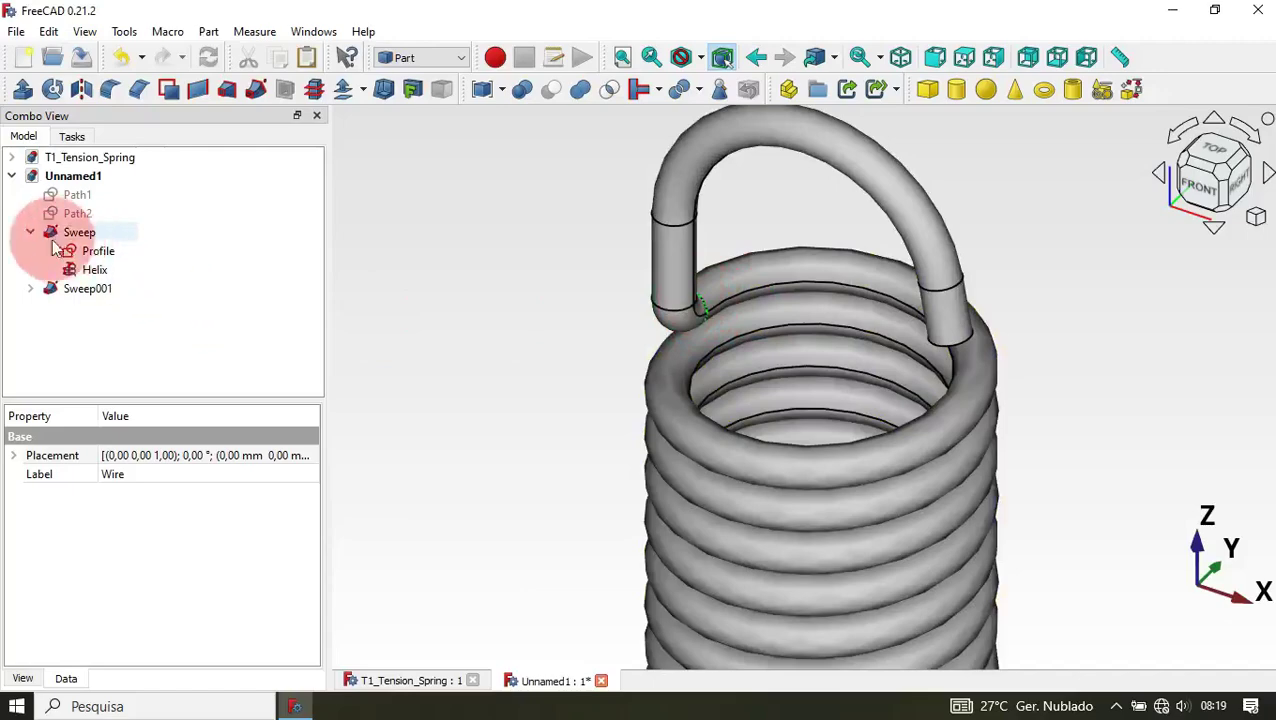
left_click(110, 252)
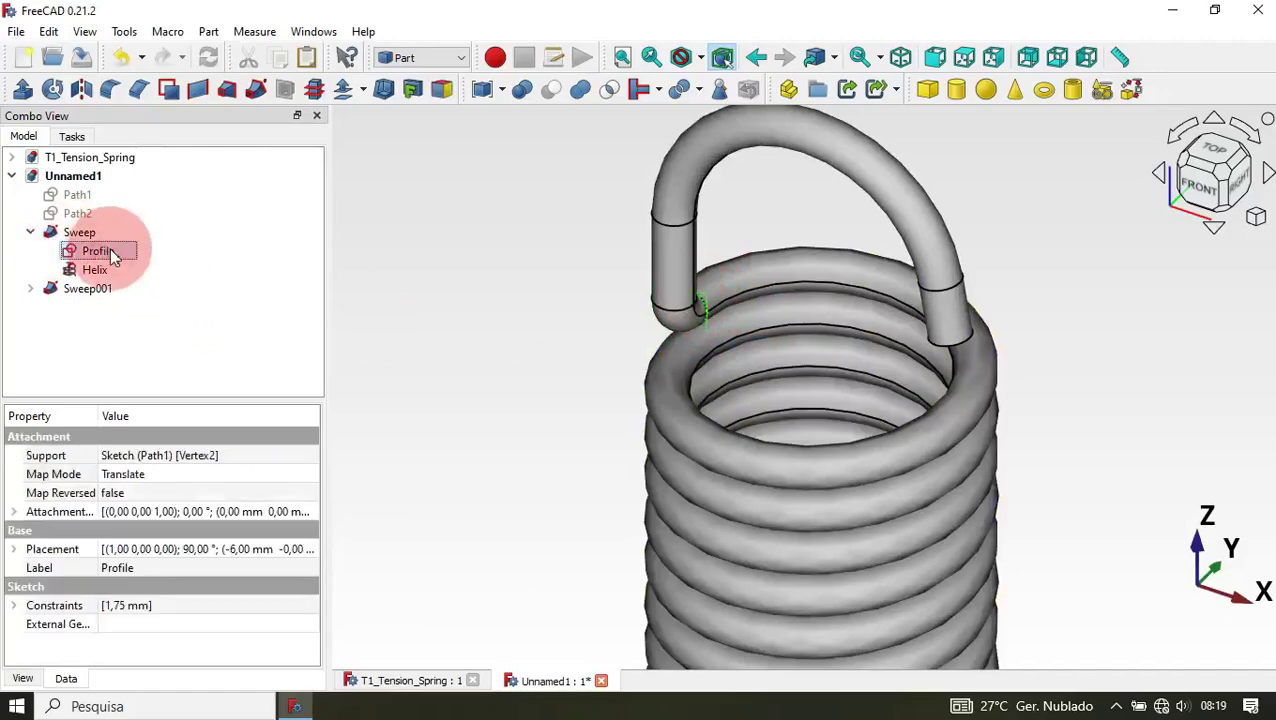
left_click(95, 268)
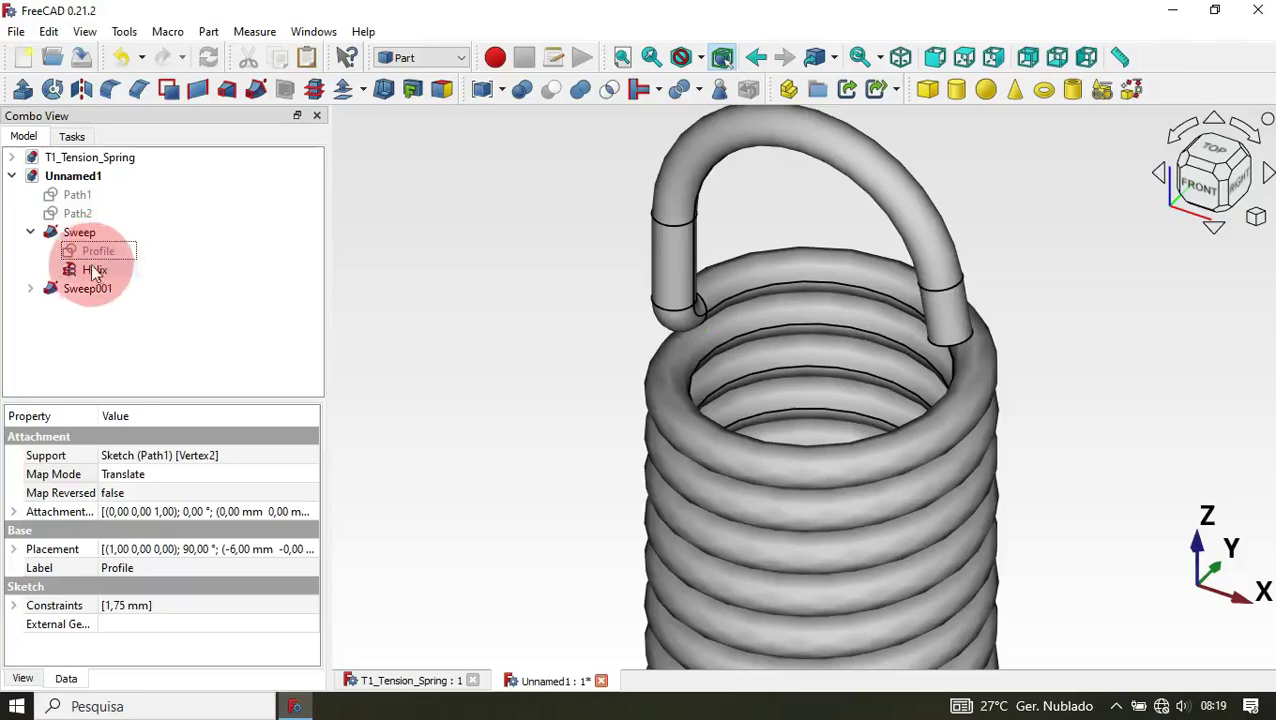
left_click(30, 232)
left_click(353, 242)
scroll(353, 242, "down", 3)
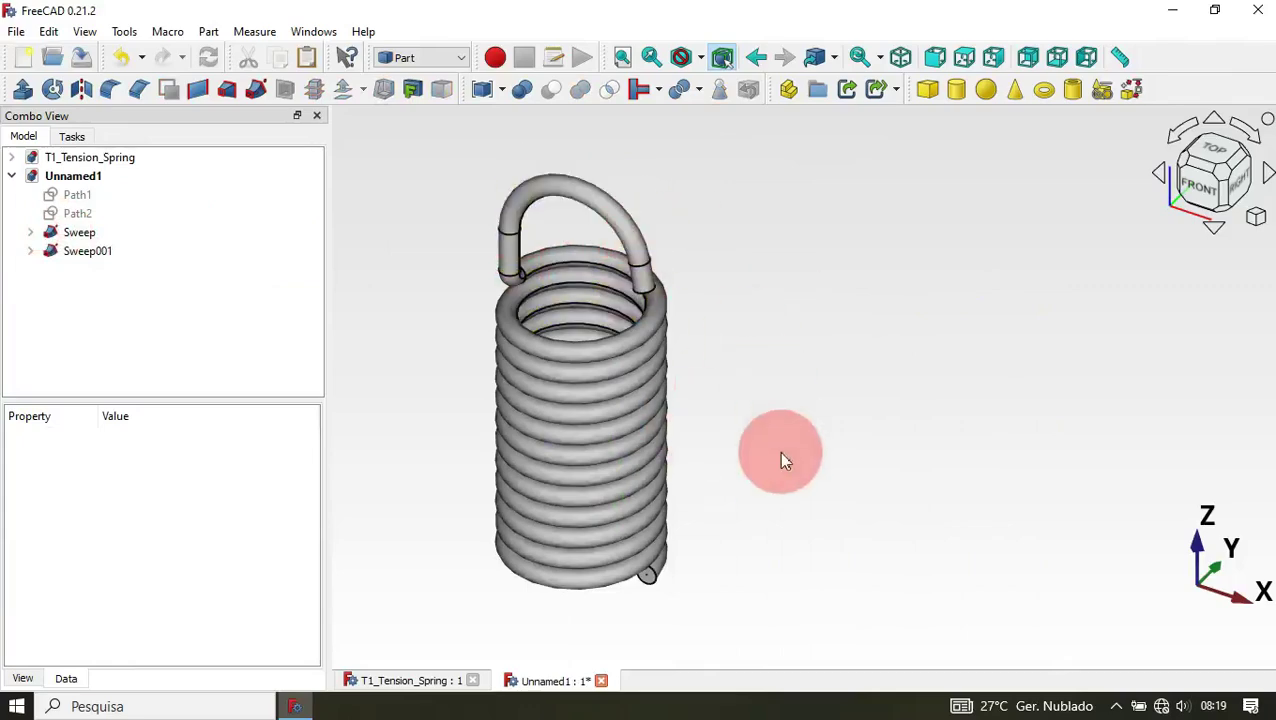
middle_click_drag(779, 452, 776, 352)
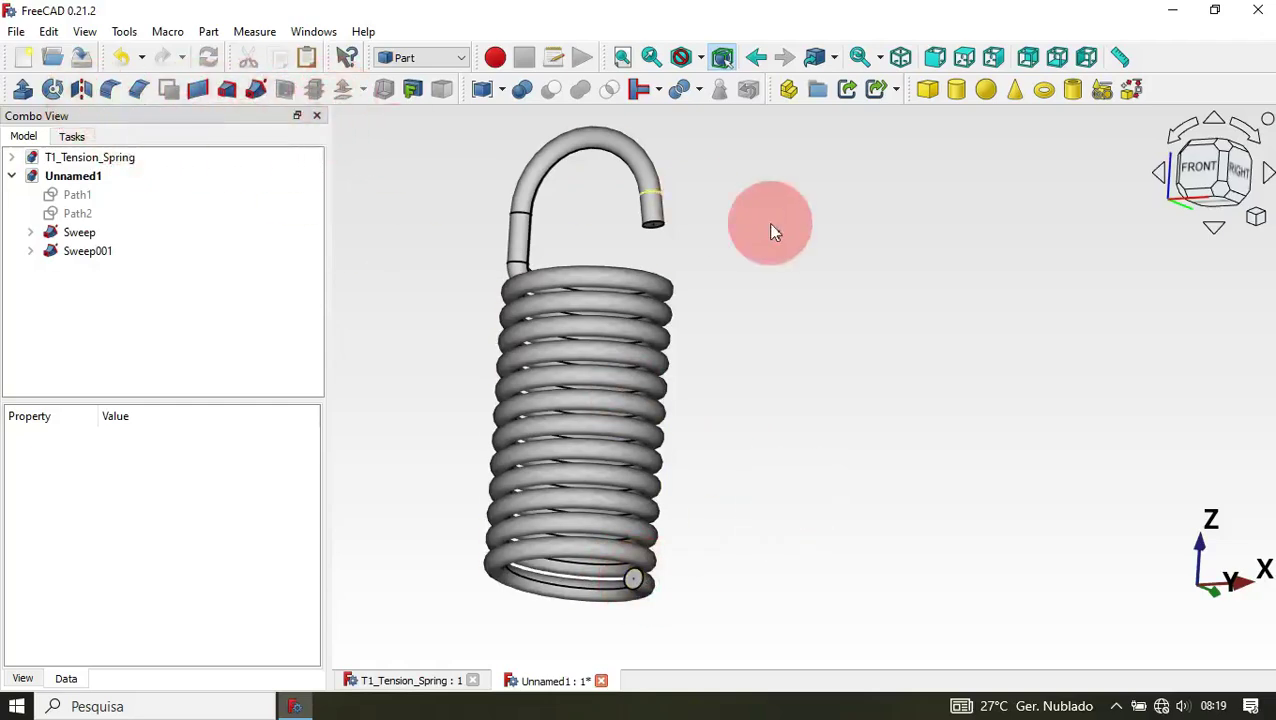
key("0")
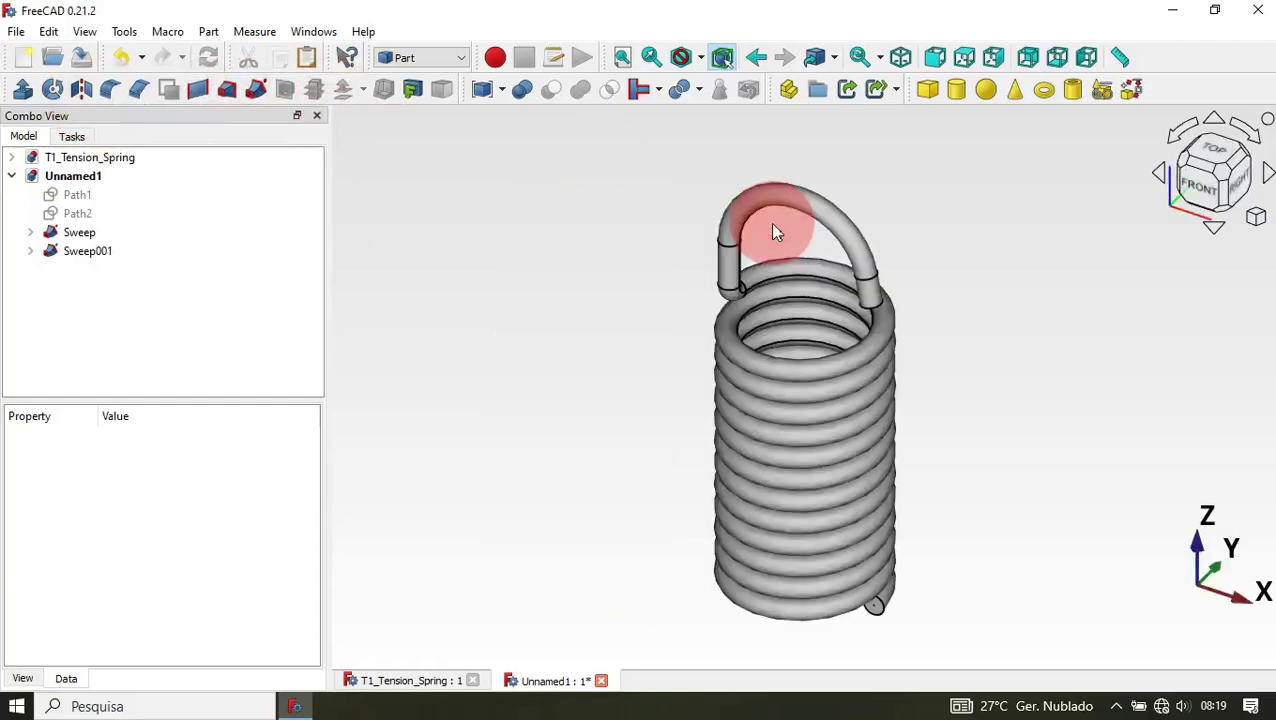
left_click(88, 252)
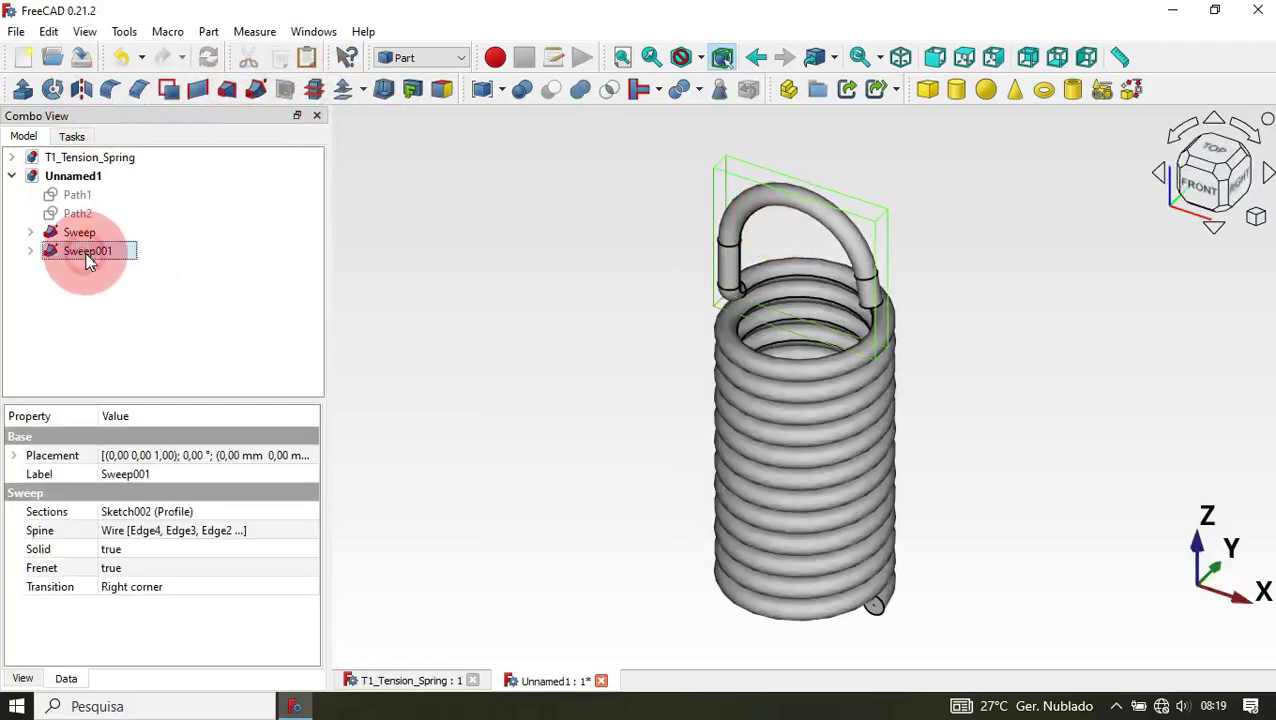
- Mirror Sweep001 across the XY plane at base point 0,0,0 and orbit to inspect the copy
left_click(81, 92)
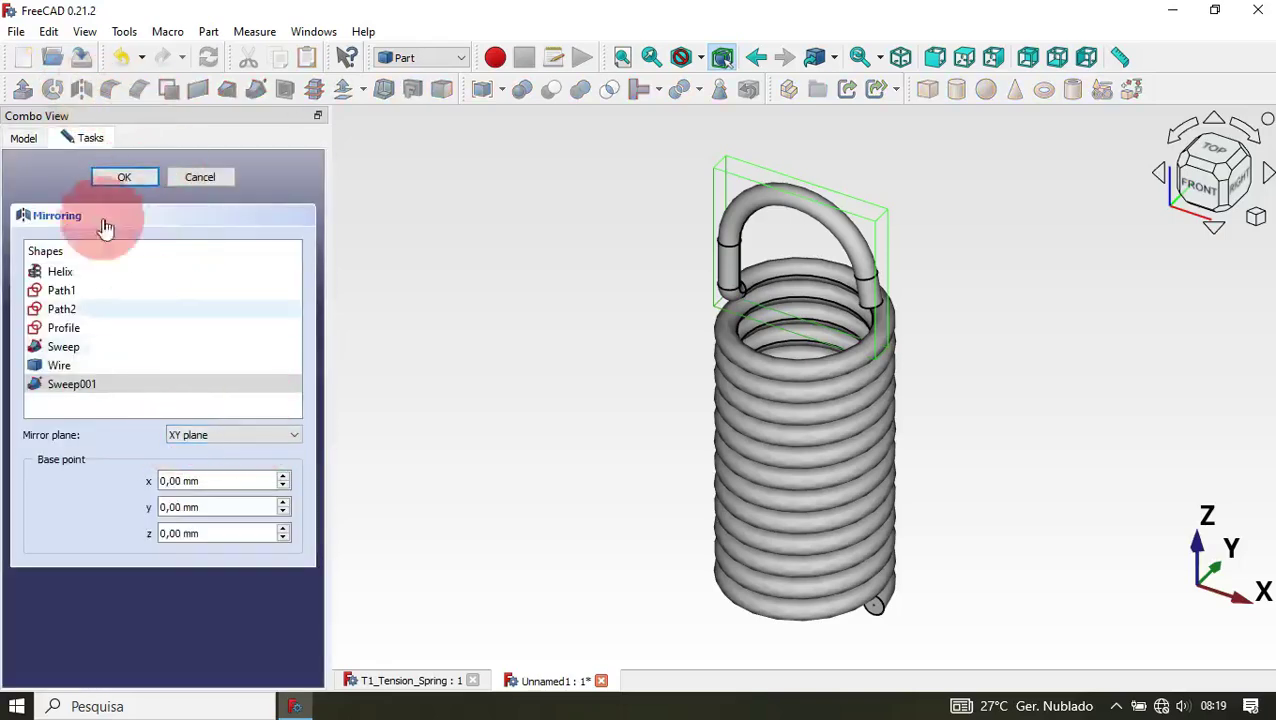
left_click(124, 177)
left_click(903, 489)
key("v")
key("f")
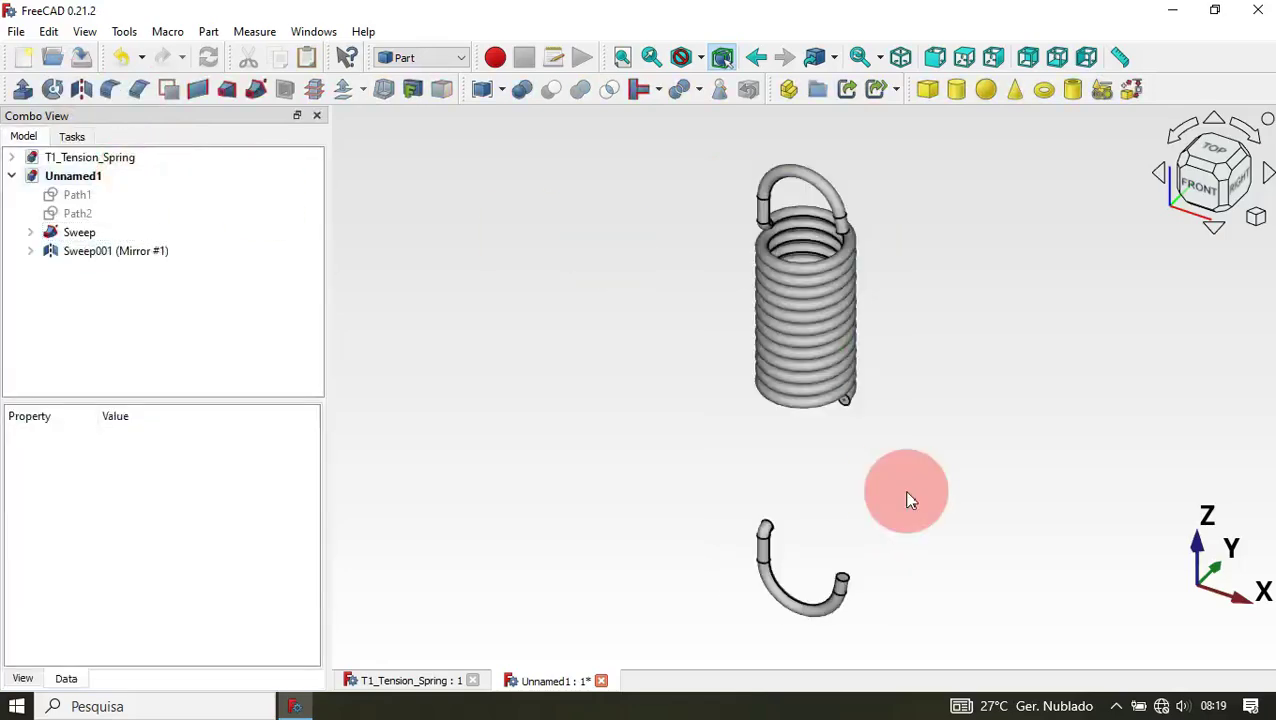
key("3")
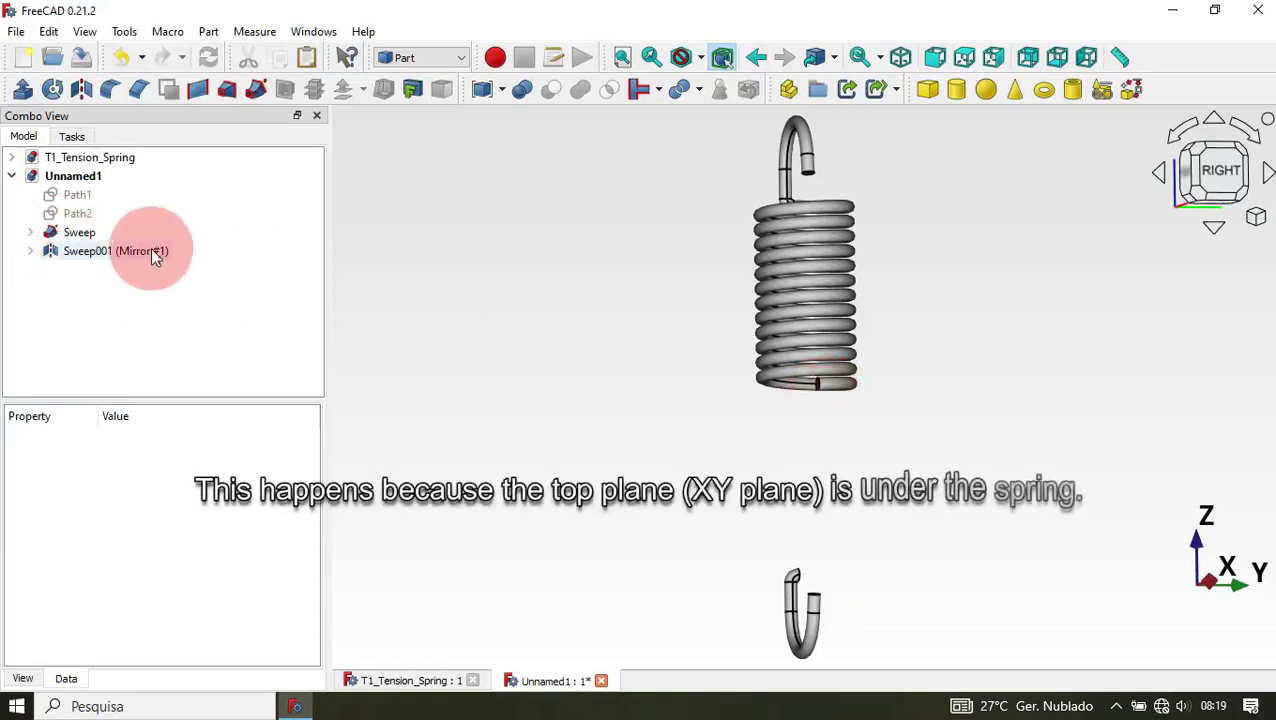
middle_click_drag(430, 315, 1025, 356)
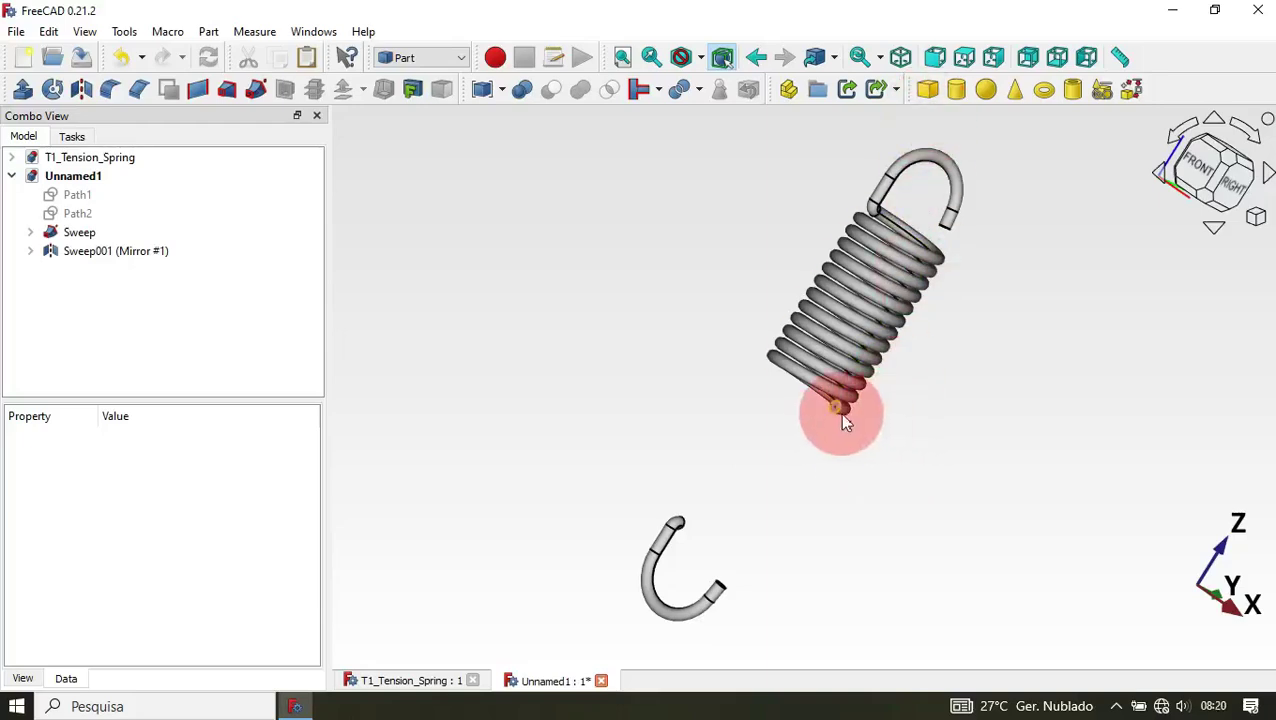
middle_click_drag(839, 413, 614, 308)
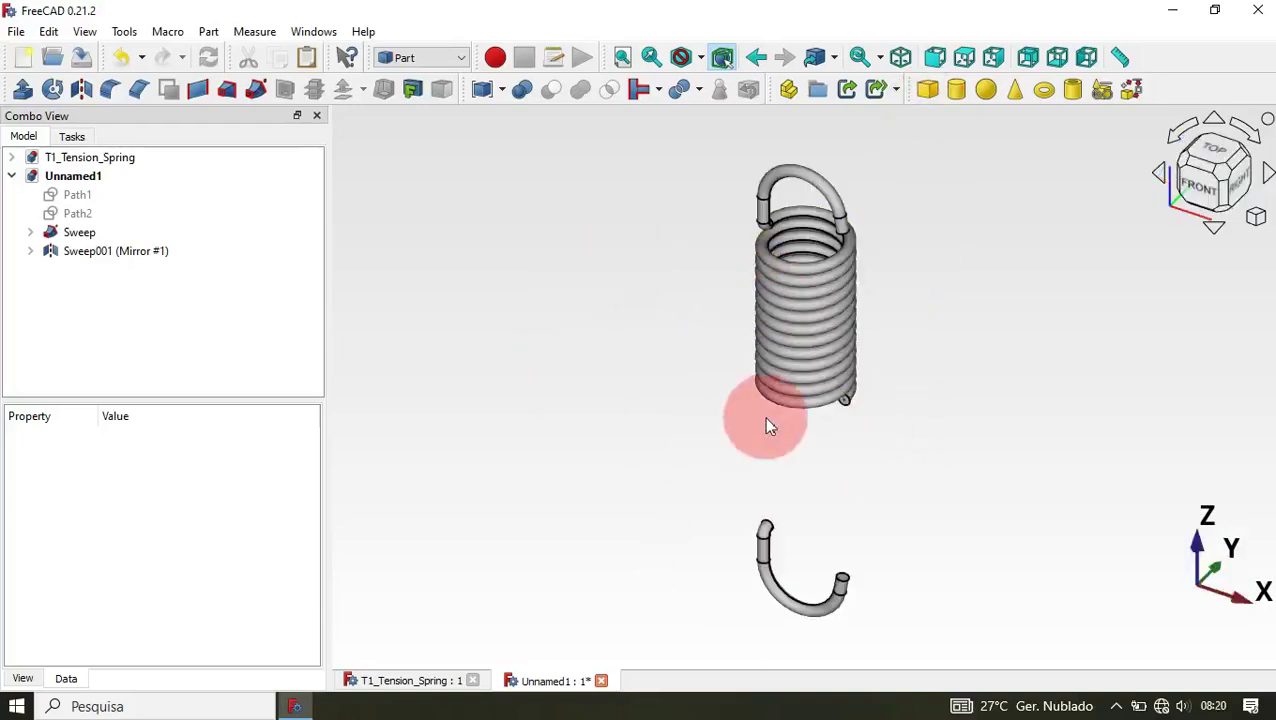
left_click(131, 251)
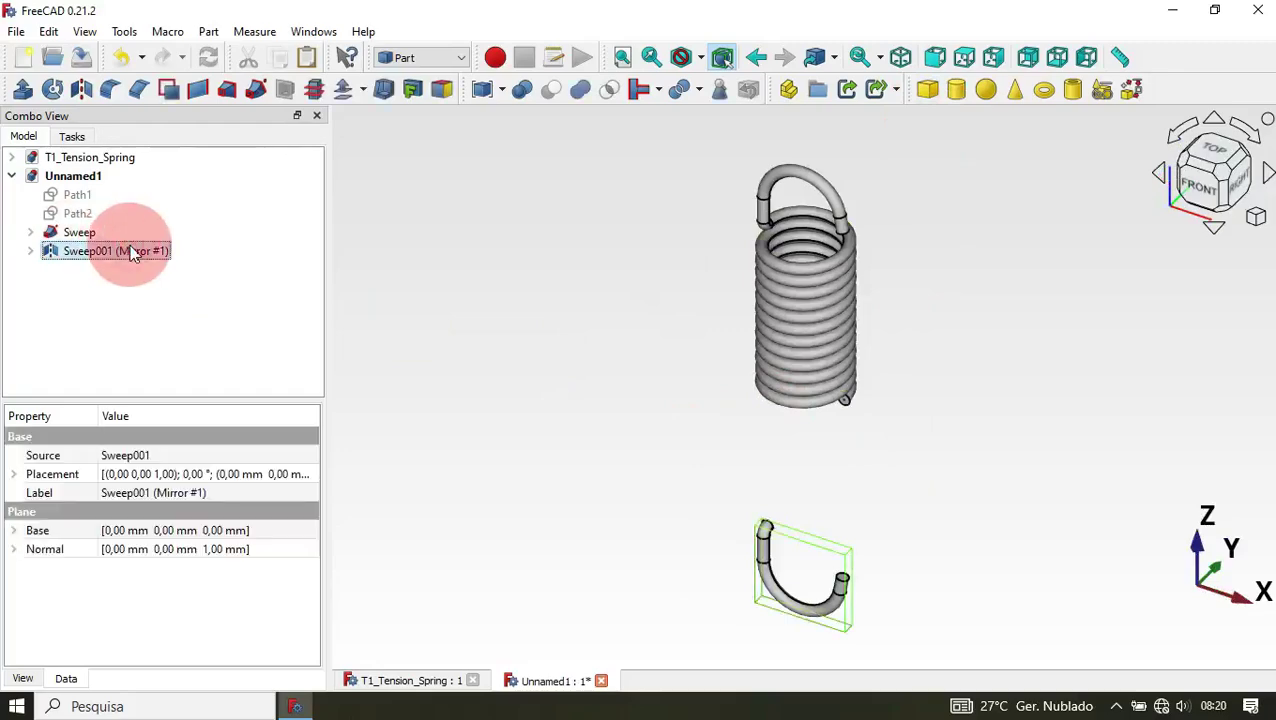
- Delete the mirrored hook Sweep001 (Mirror #1) and fit the view
key("Delete")
left_click(604, 302)
key("v")
key("f")
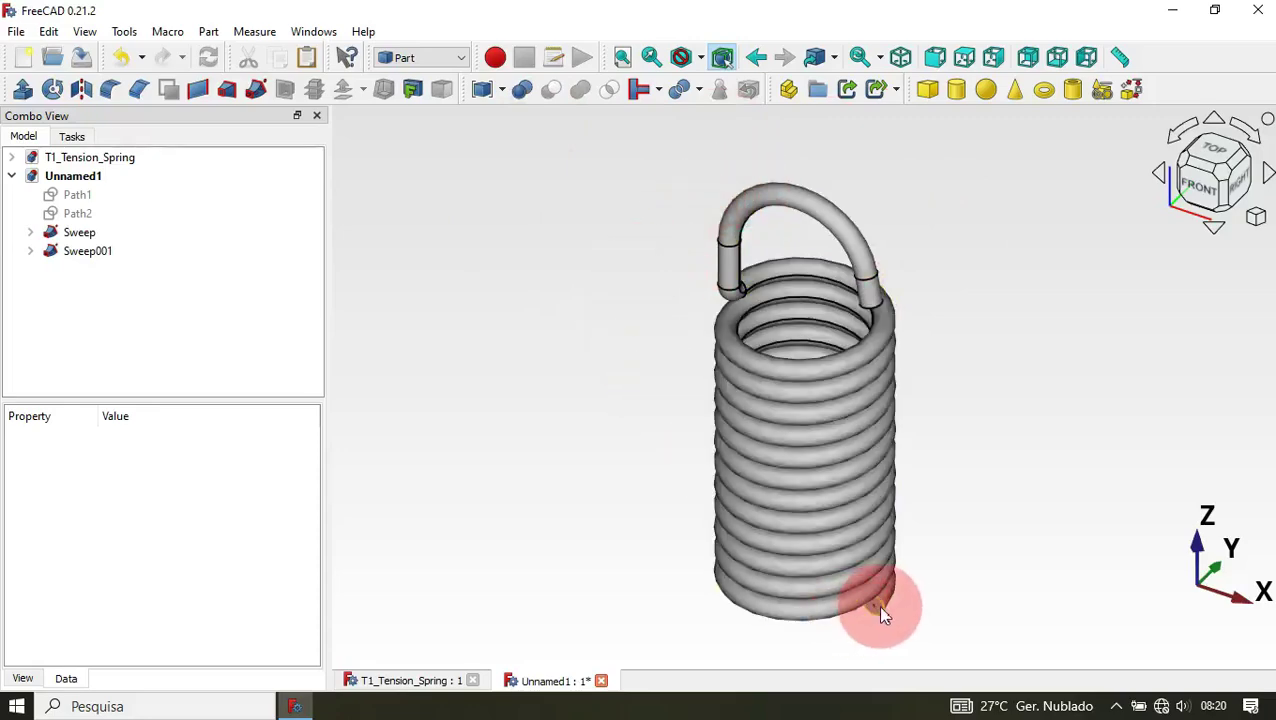
- Make a simple copy of the top hook Sweep001, creating Sweep002
left_click(545, 387)
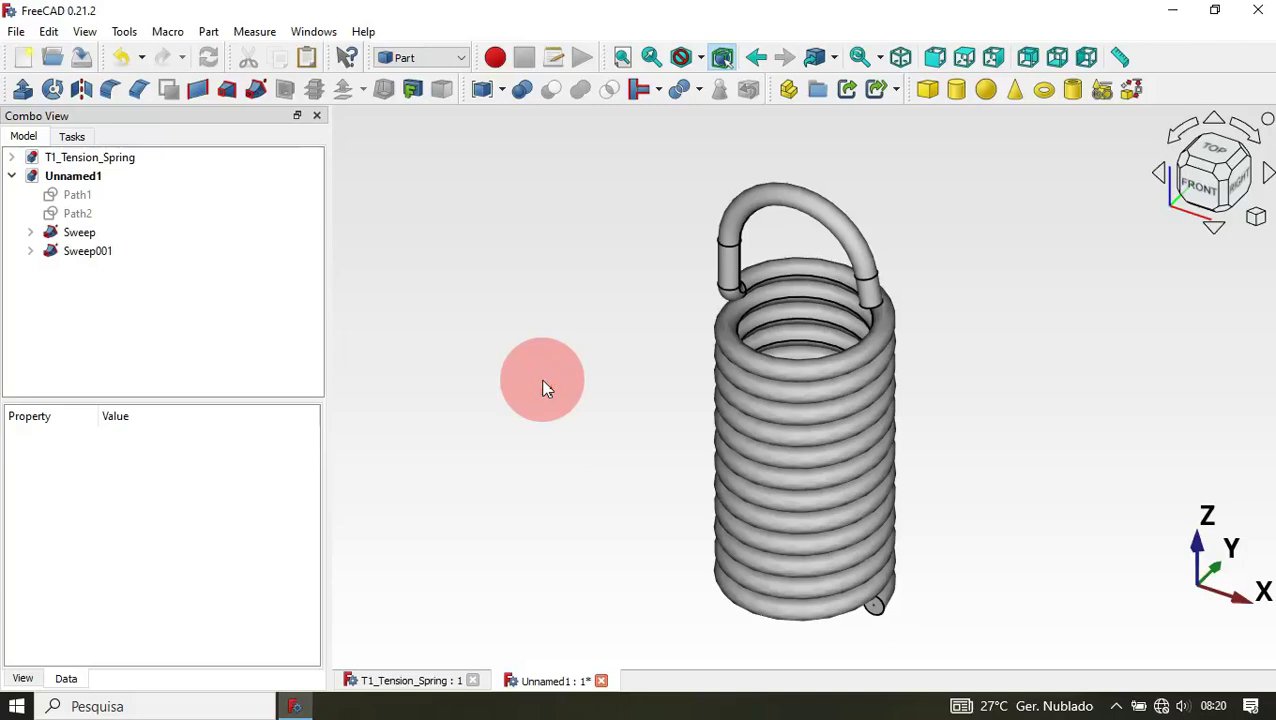
left_click(100, 251)
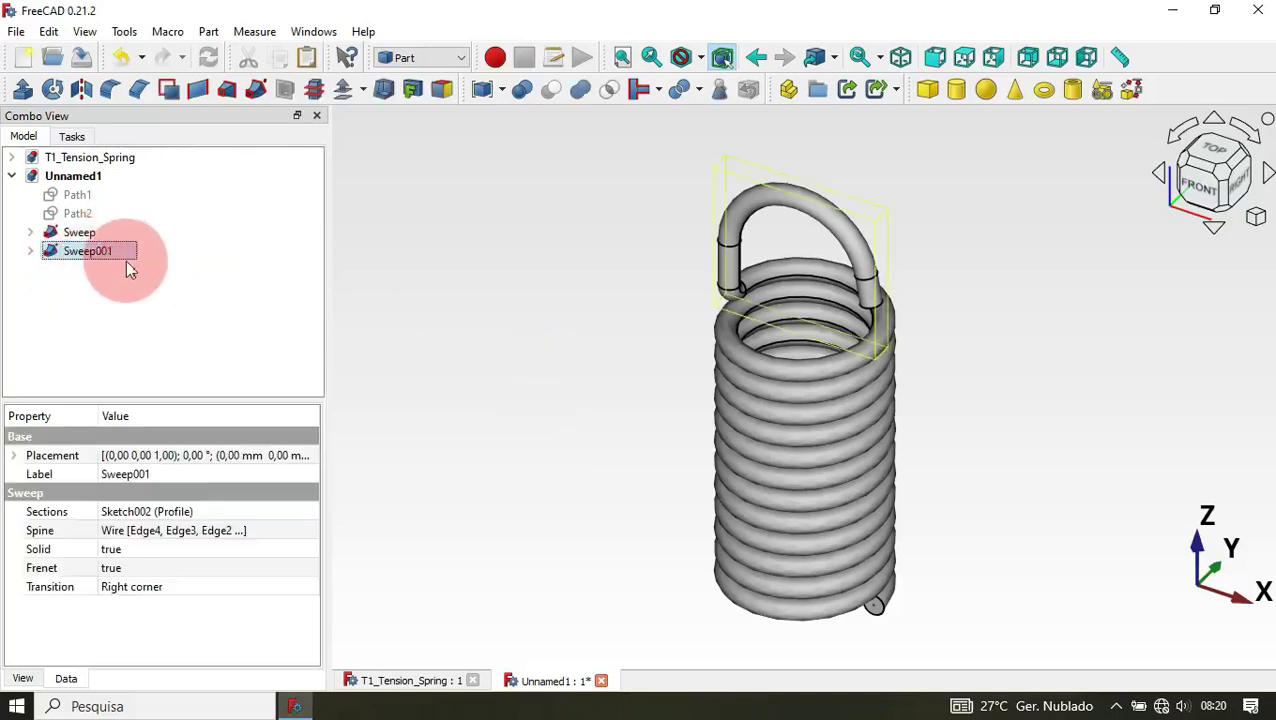
left_click(212, 36)
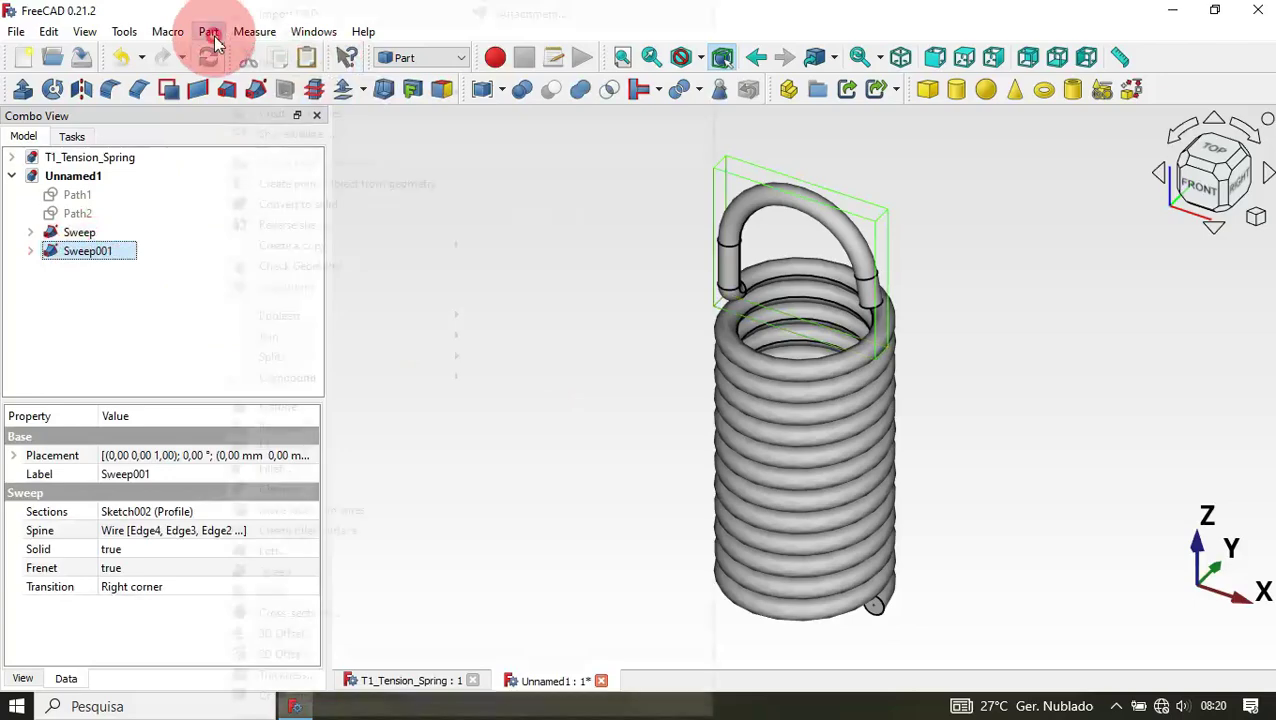
mouse_move(420, 254)
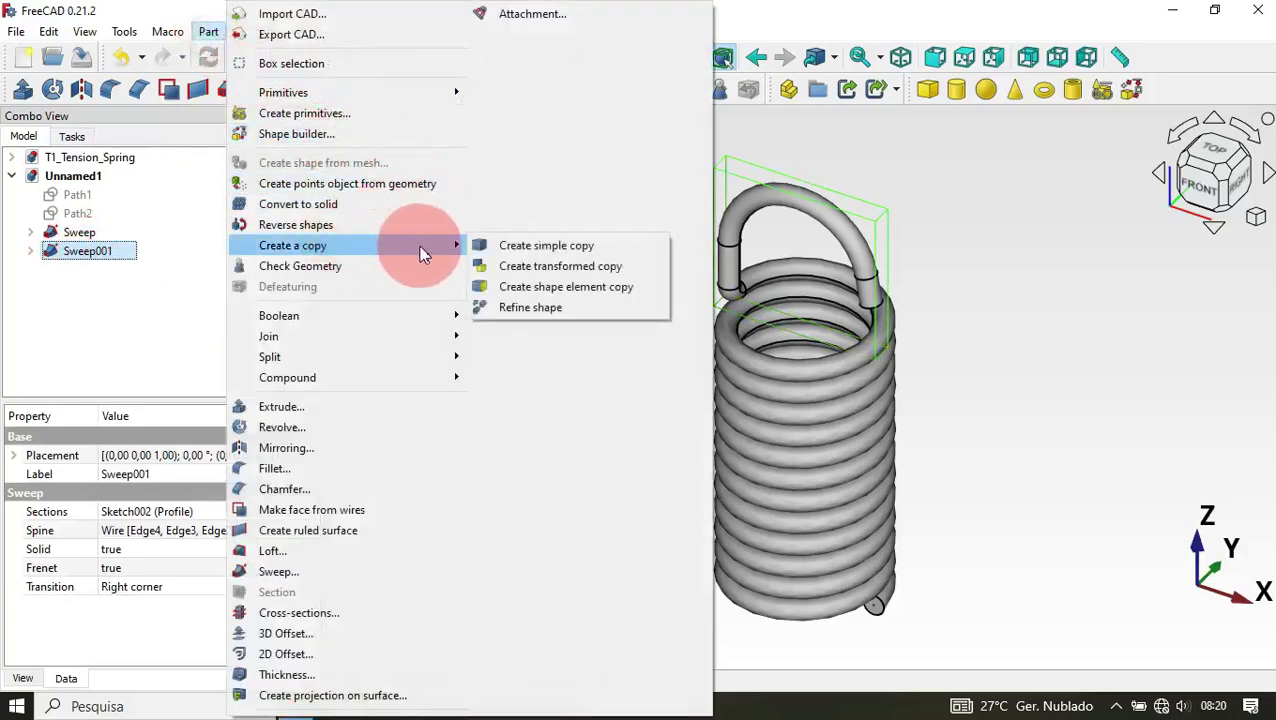
left_click(580, 248)
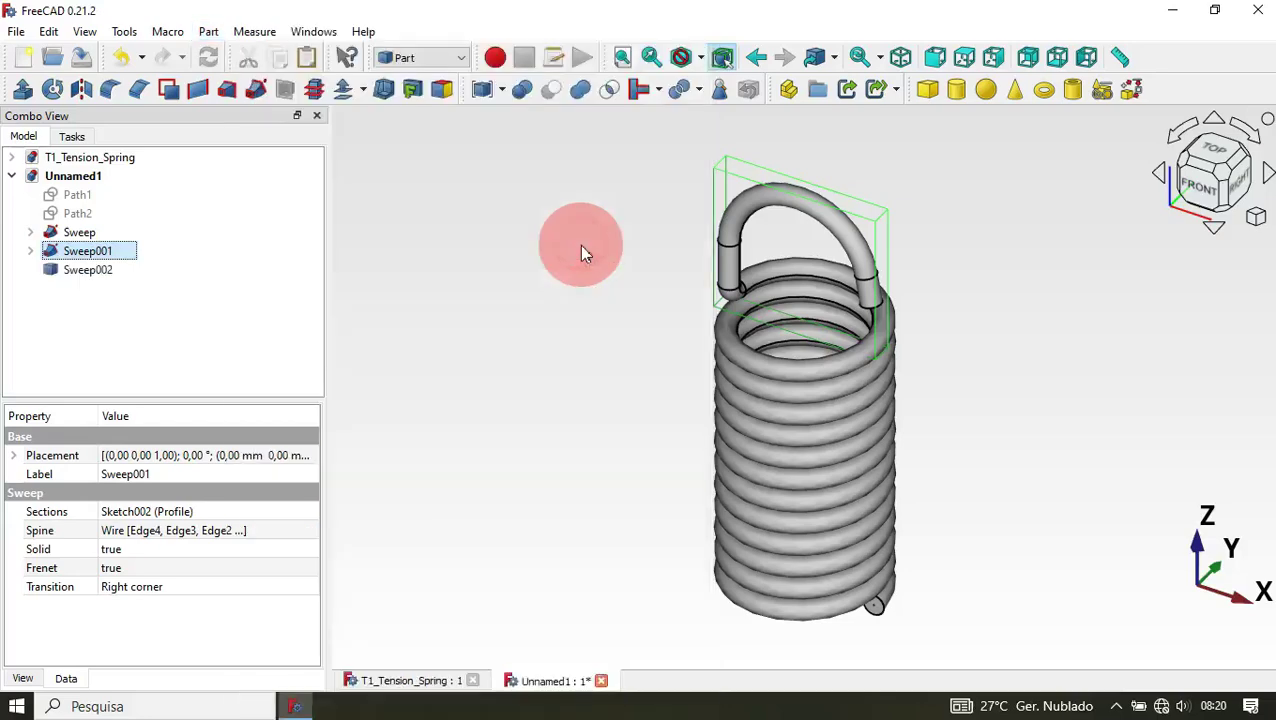
- Shift the copied hook Sweep002 down and left beside the spring with the Transform dragger
double_click(101, 276)
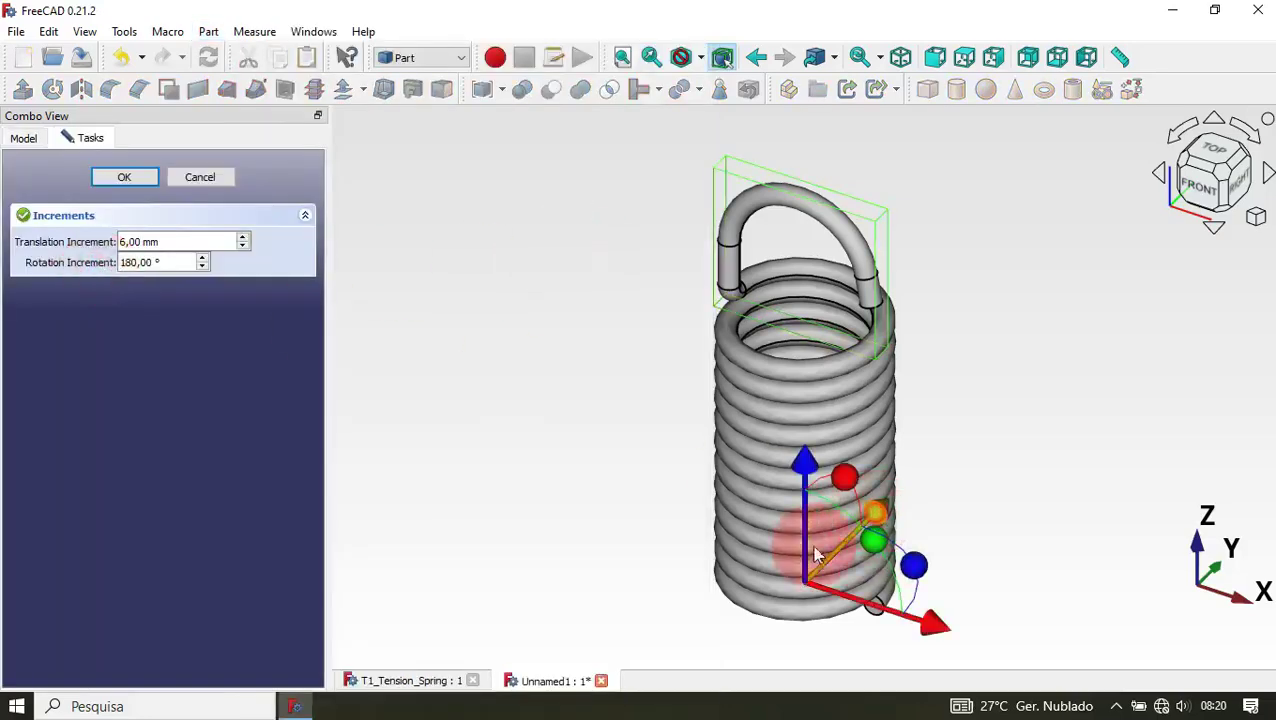
left_click_drag(815, 556, 720, 610)
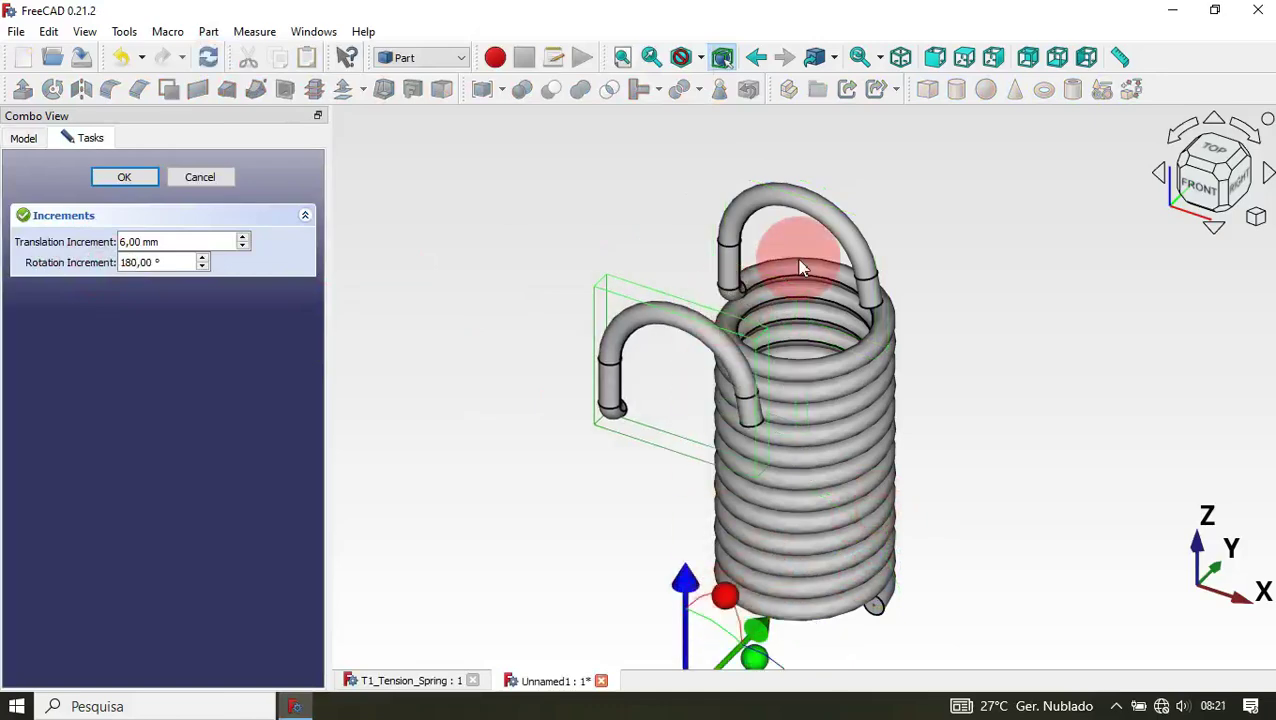
scroll(803, 252, "down", 3)
scroll(880, 347, "up", 3)
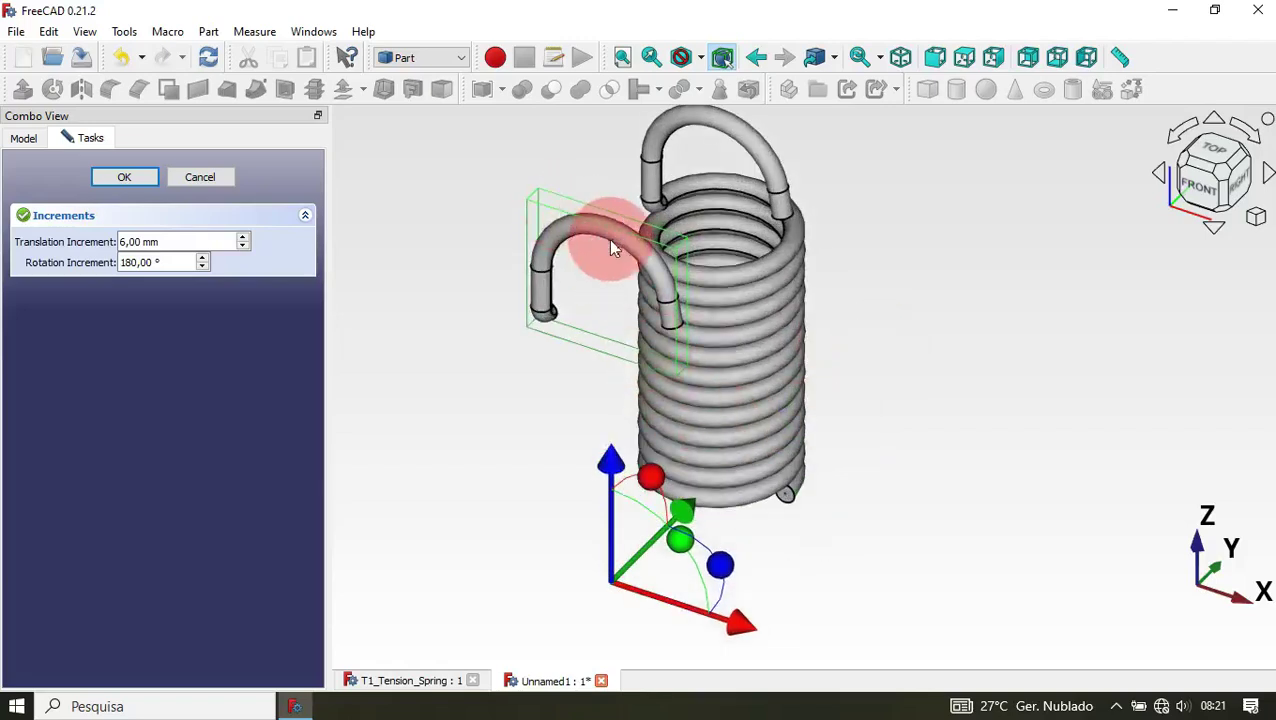
- Set the rotation increment to 180°, turn the hook half a turn, and confirm
mouse_move(166, 263)
left_mouse_down()
mouse_move(92, 265)
mouse_move(229, 272)
left_mouse_up()
scroll(812, 214, "down", 2)
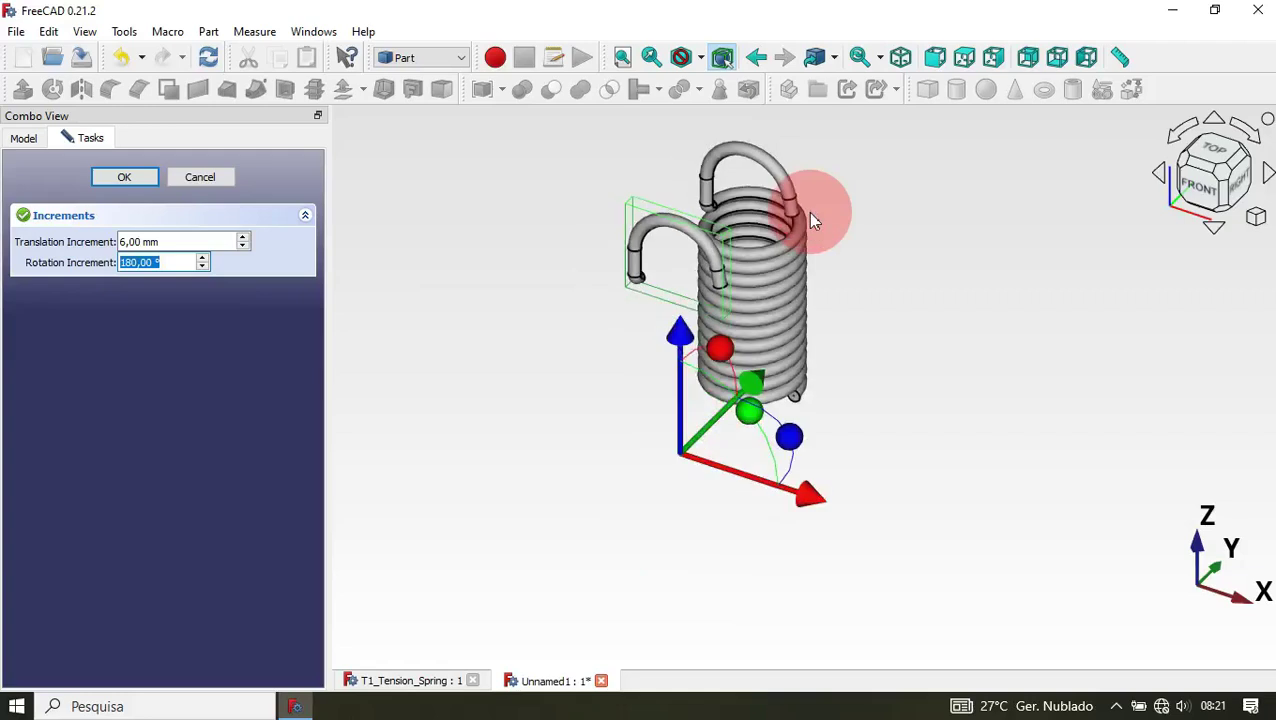
scroll(700, 366, "up", 1)
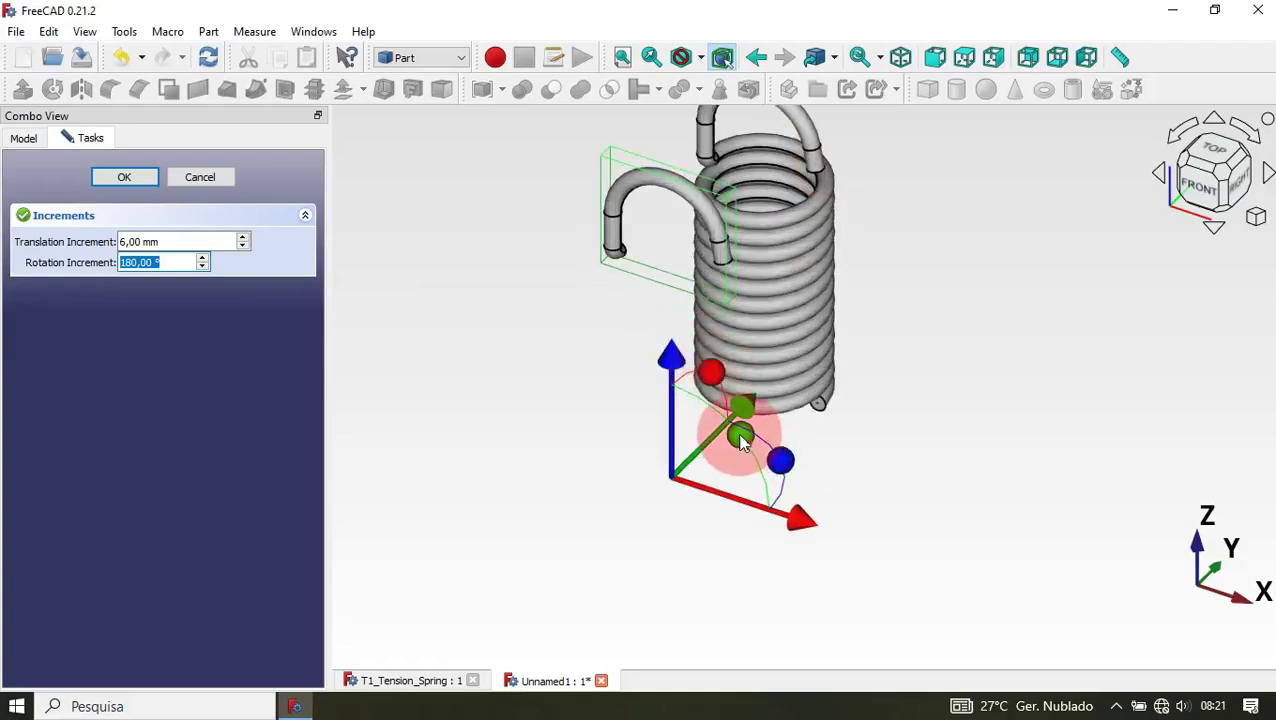
left_click(740, 437)
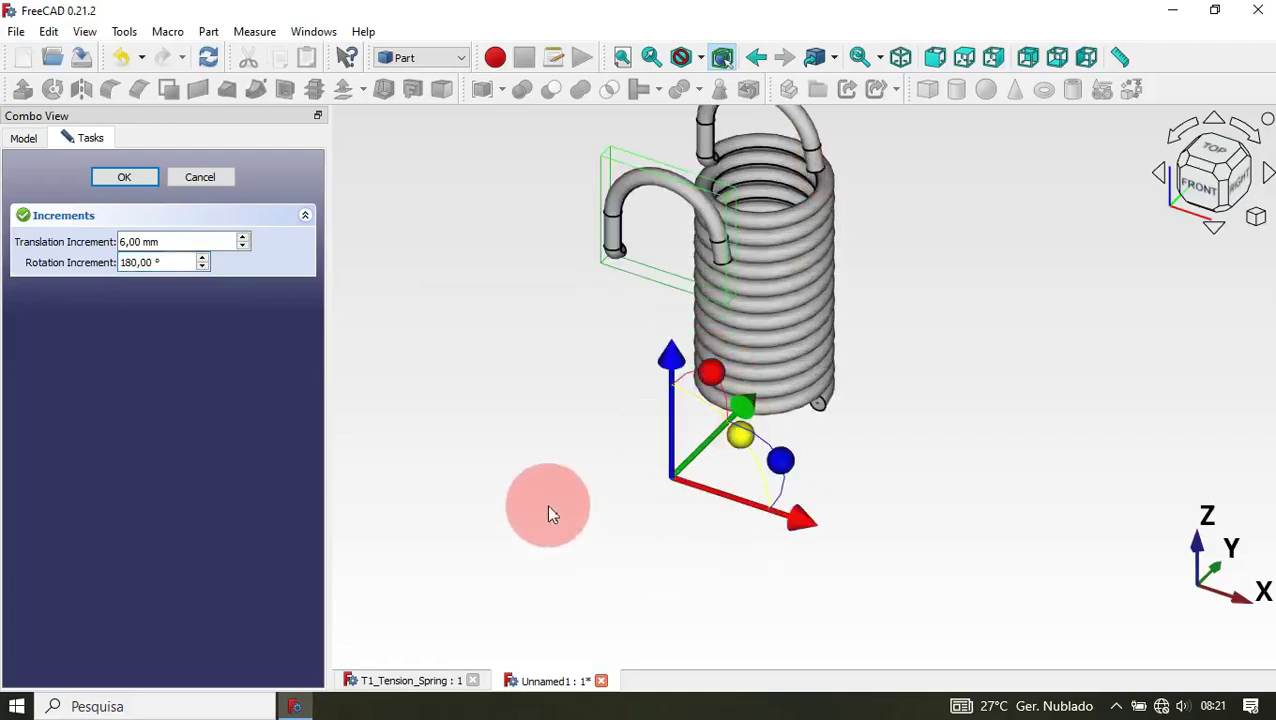
left_click_drag(548, 514, 669, 535)
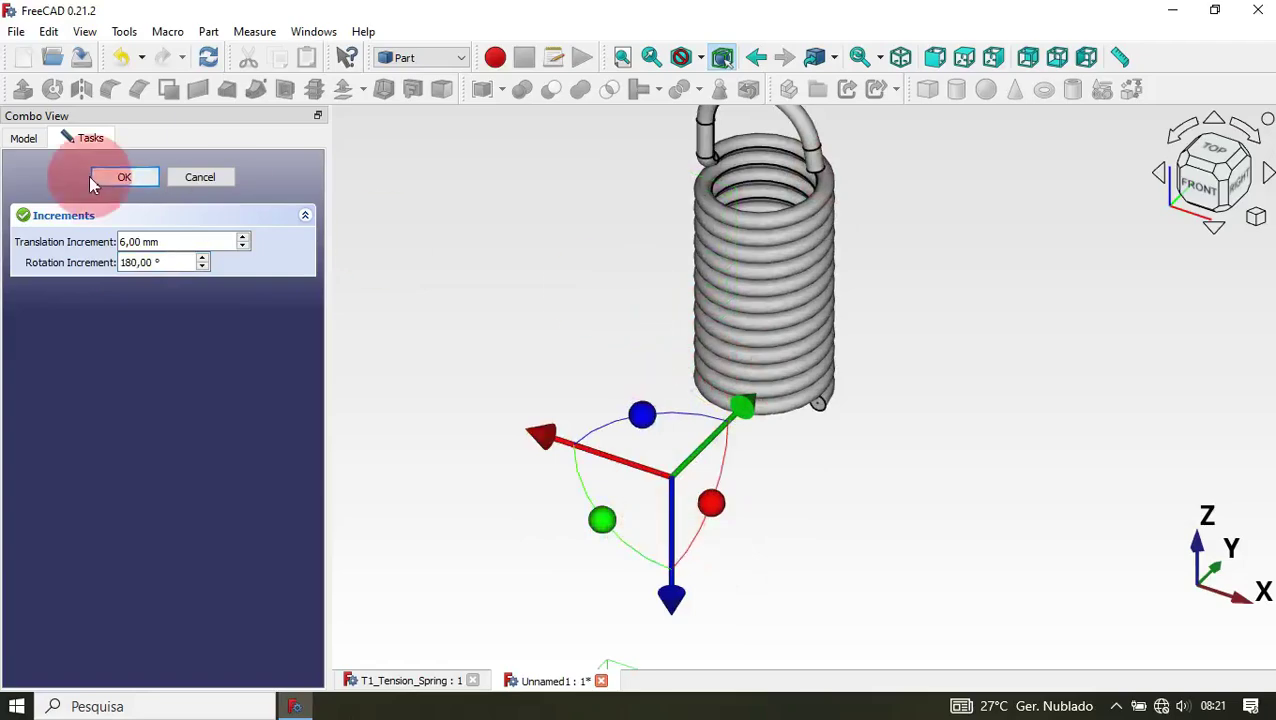
left_click(122, 177)
scroll(575, 172, "down", 3)
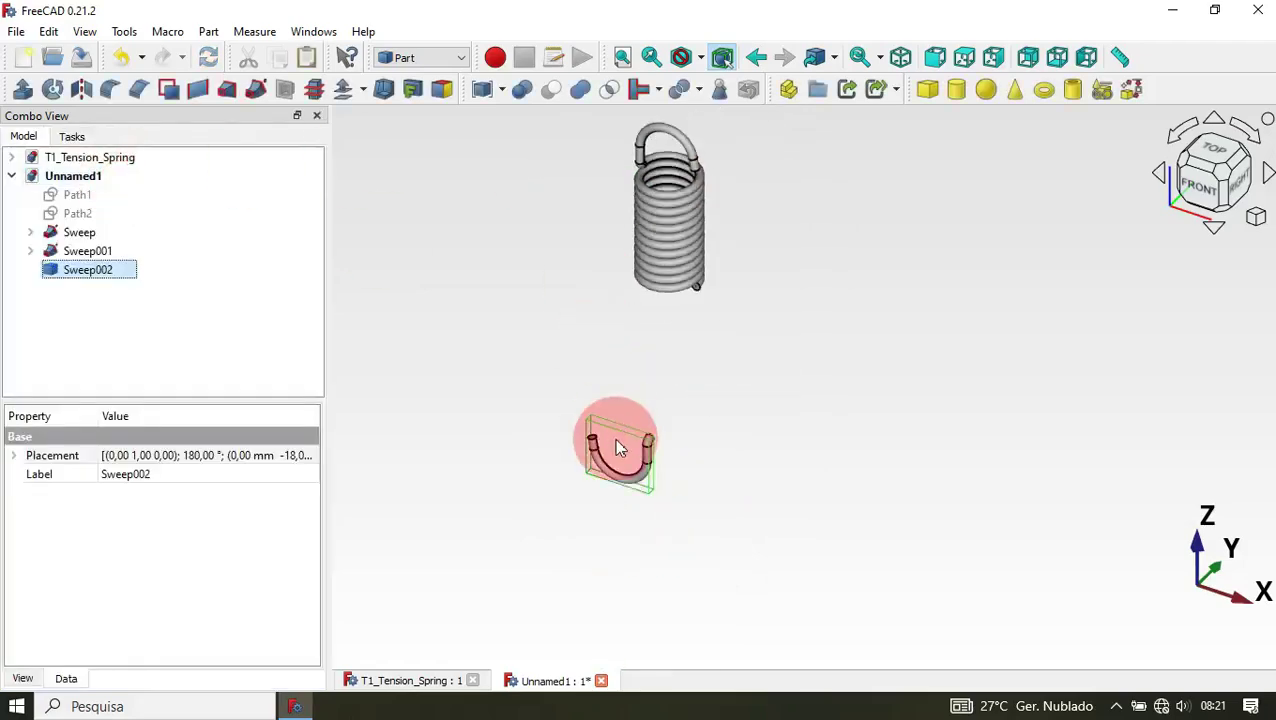
- Switch to the Draft workbench, hide the grid, and fit the whole model in view
scroll(617, 447, "up", 4)
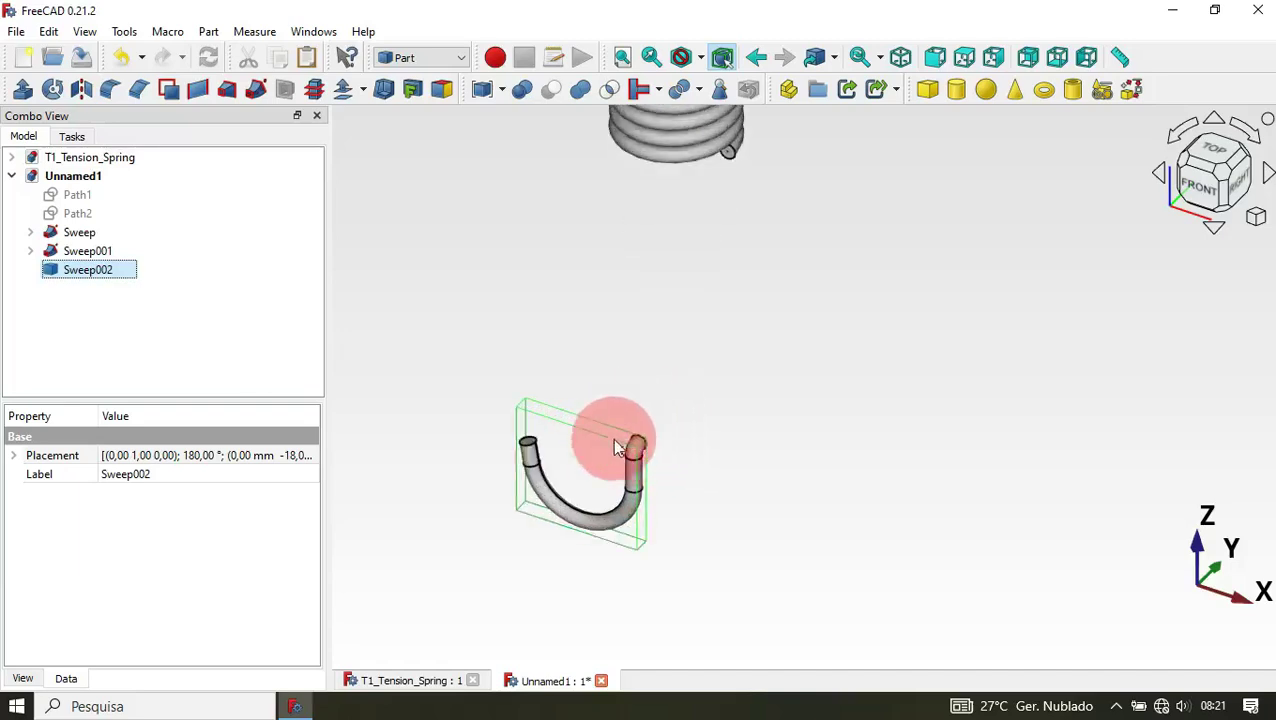
left_click(691, 326)
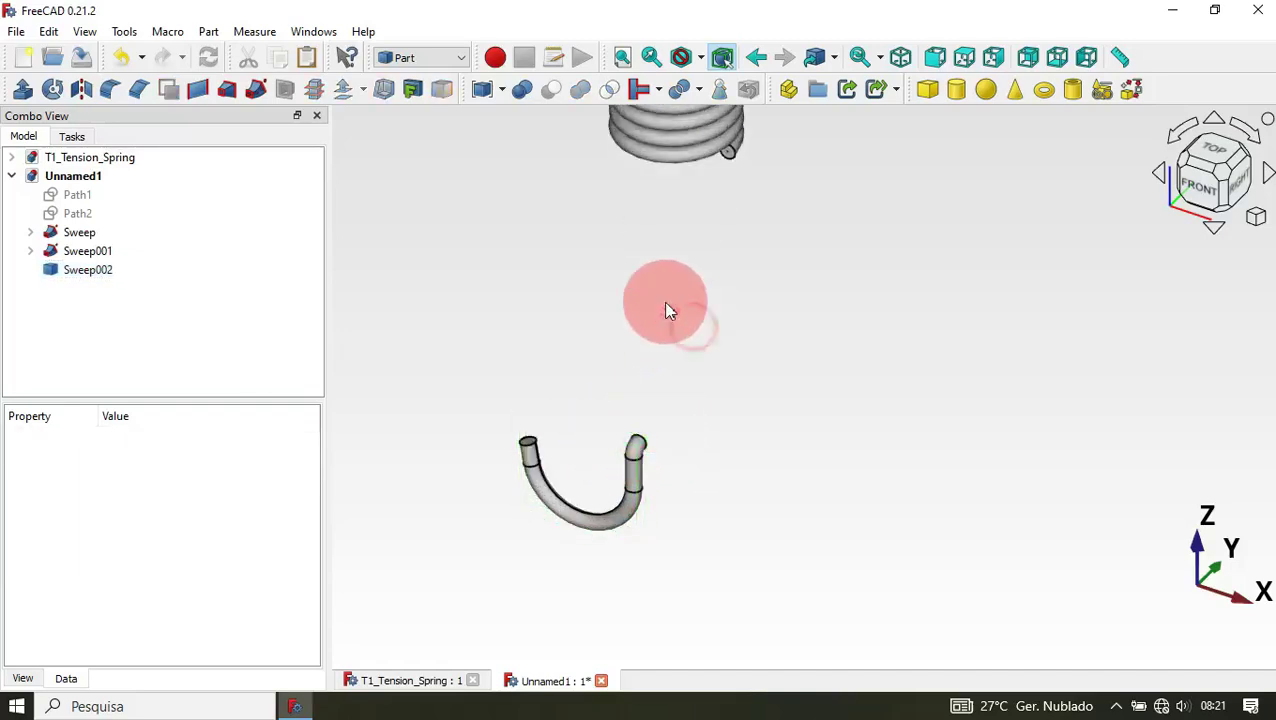
left_click(441, 56)
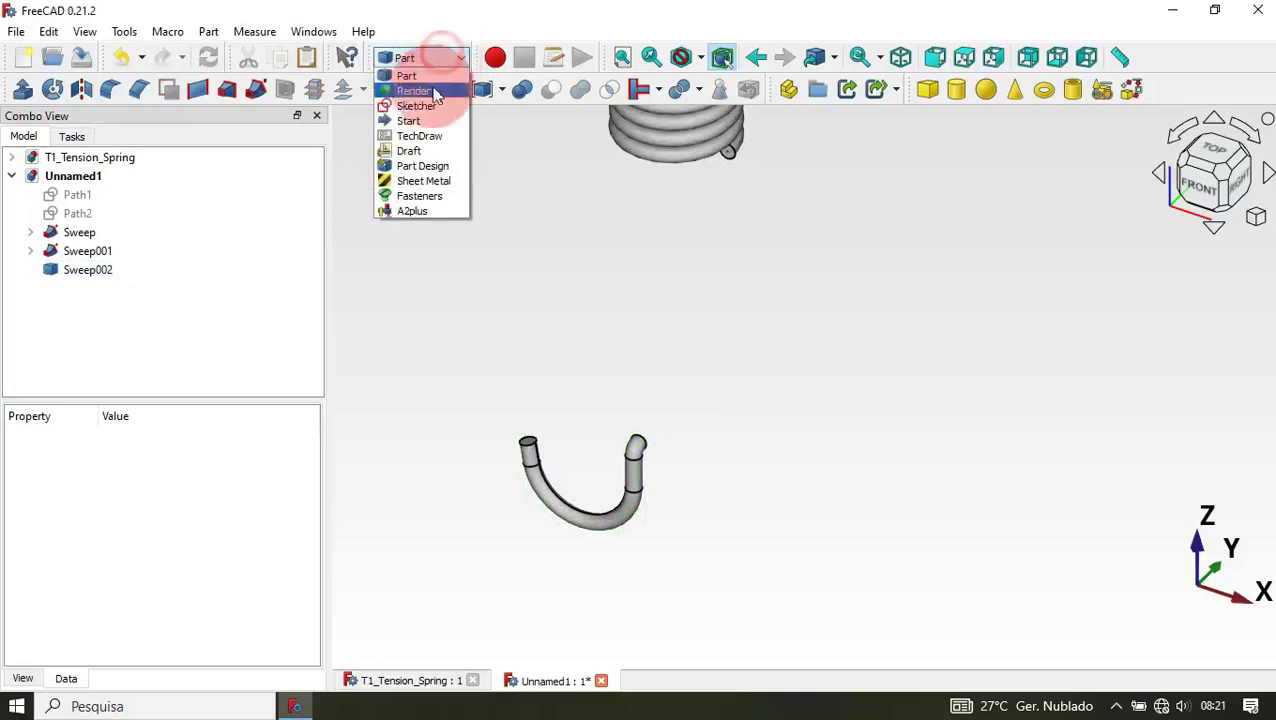
left_click(433, 150)
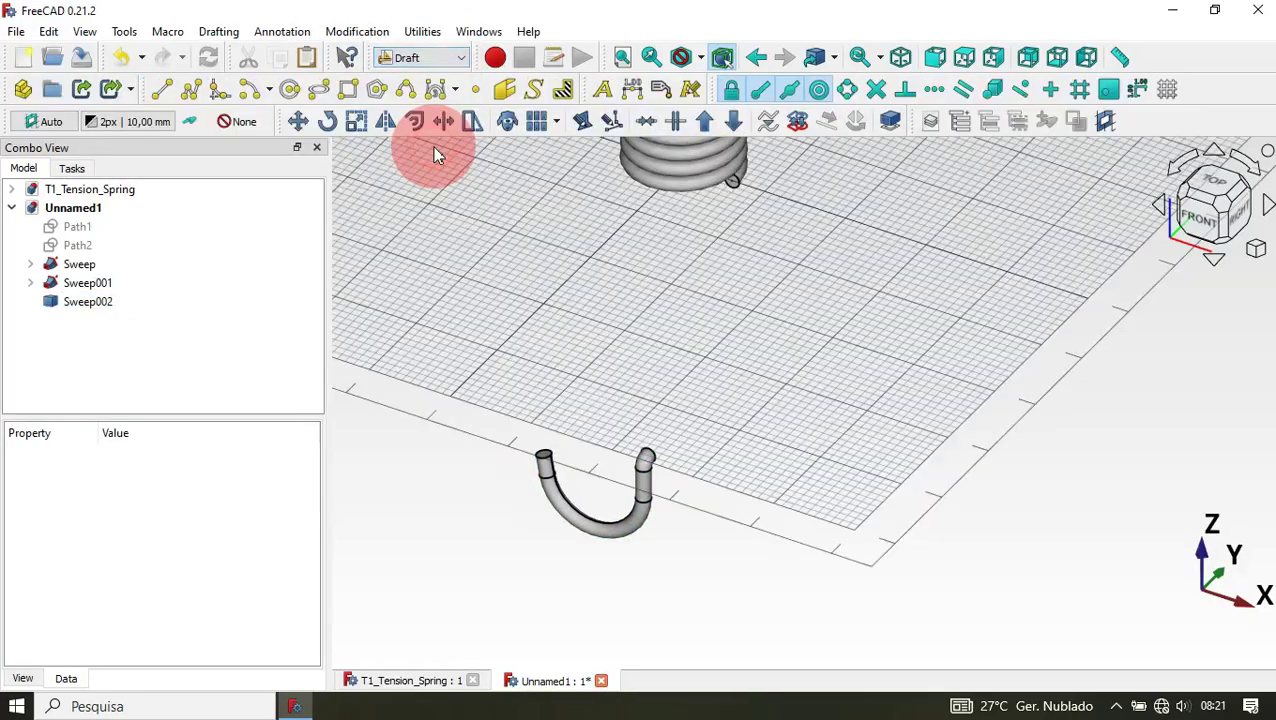
left_click(1168, 92)
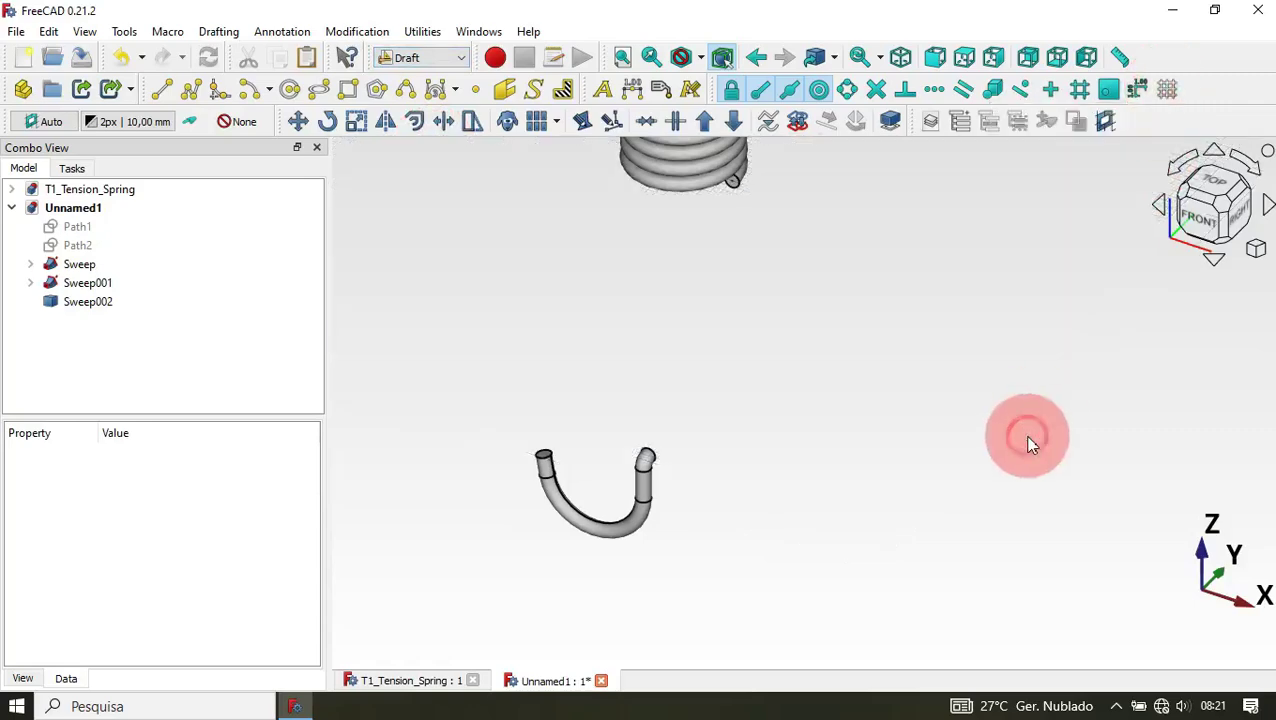
key("v")
key("f")
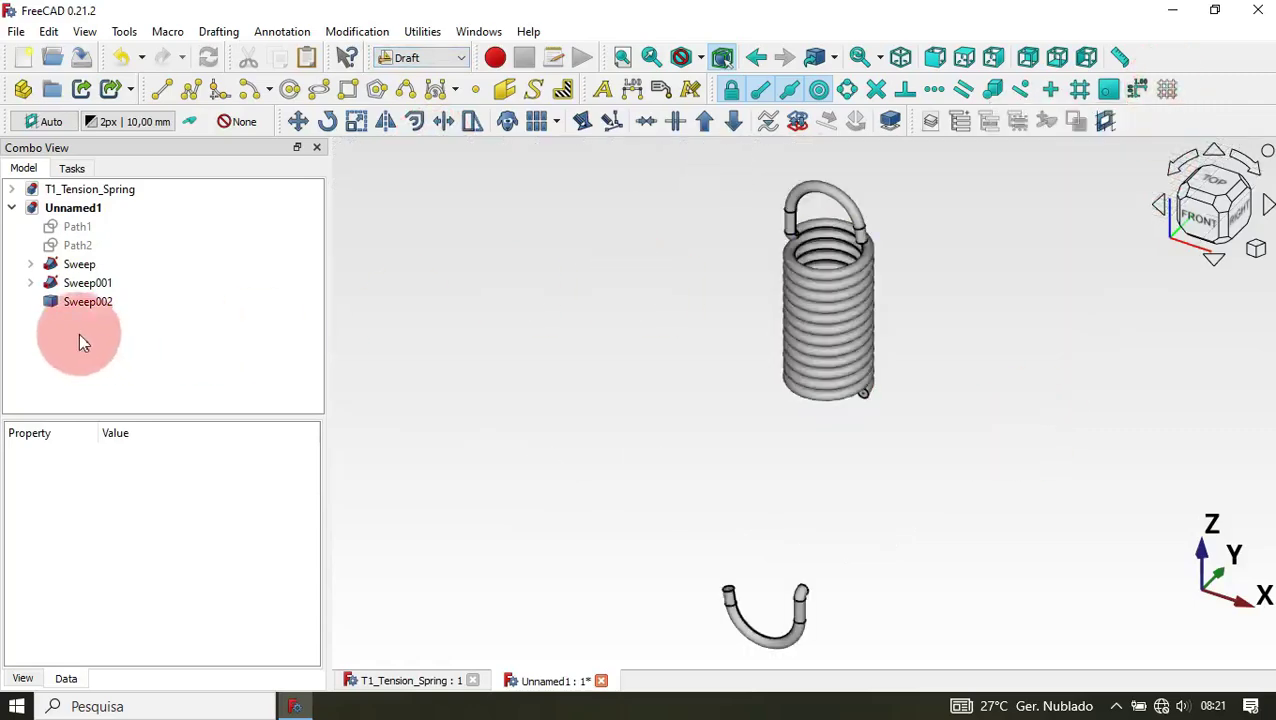
- Draft-move Sweep002 with midpoint snap so its end meets the coil's bottom end
left_click(88, 302)
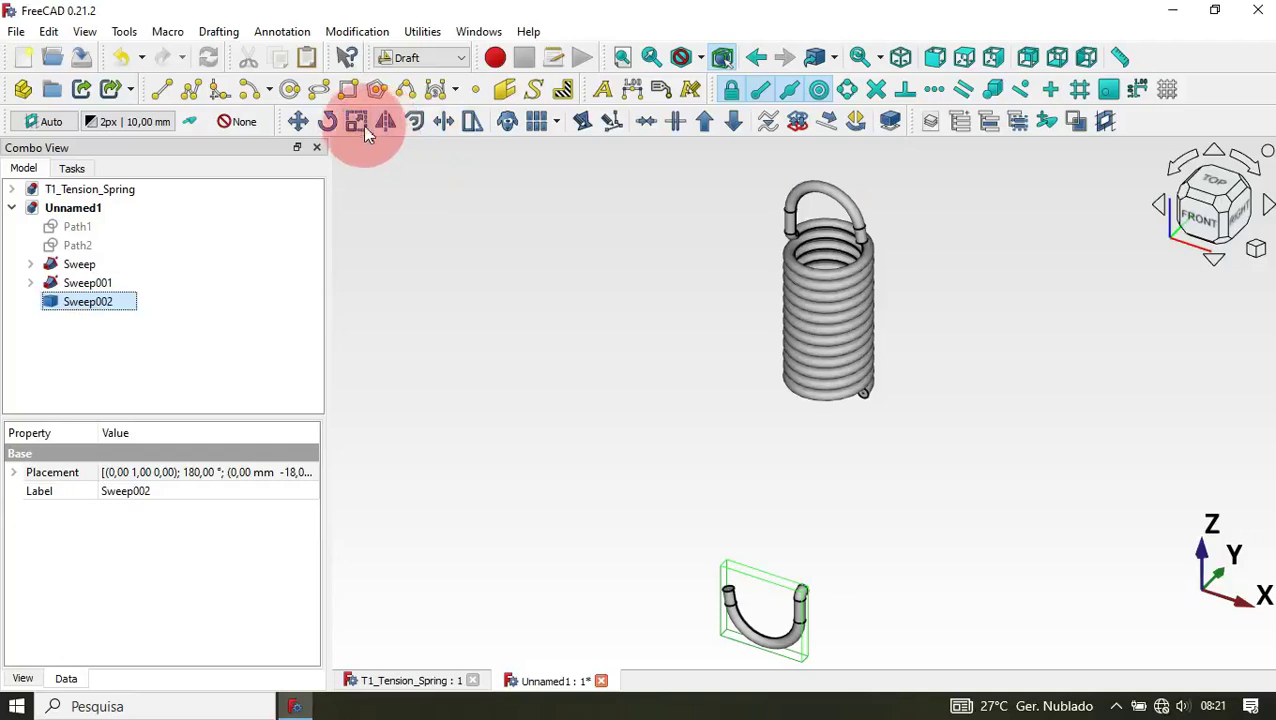
left_click(297, 126)
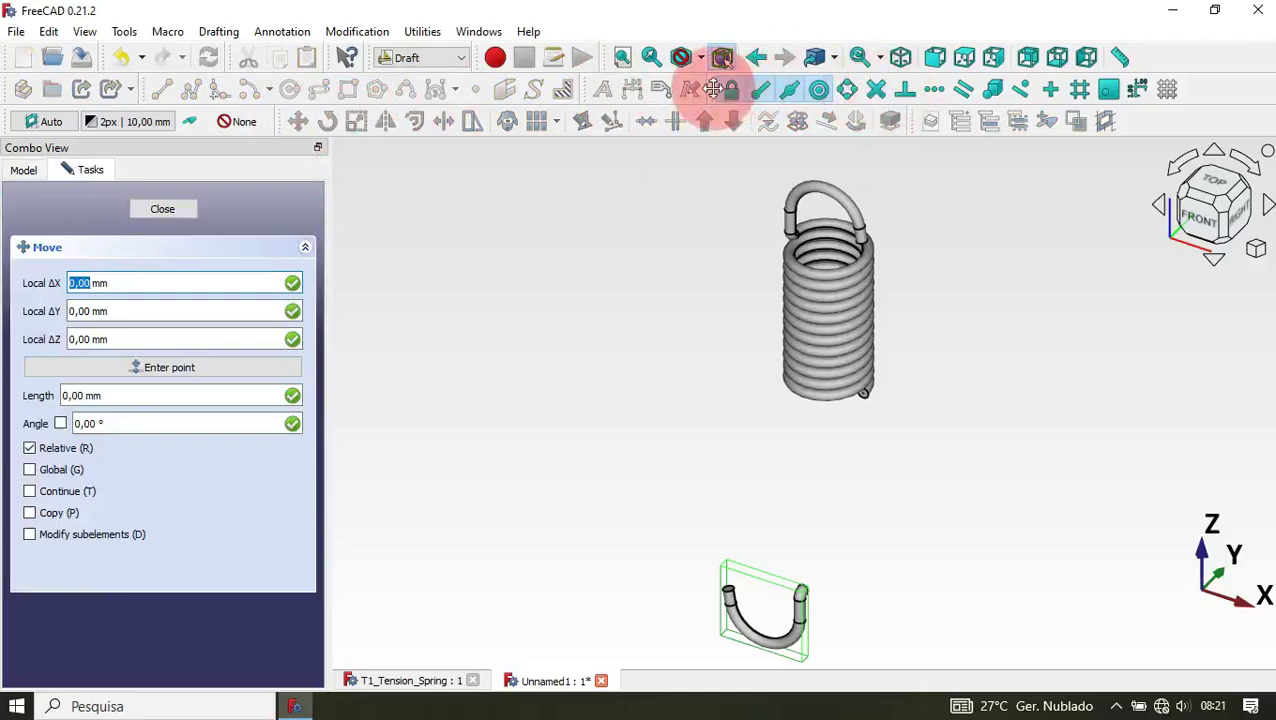
left_click(790, 90)
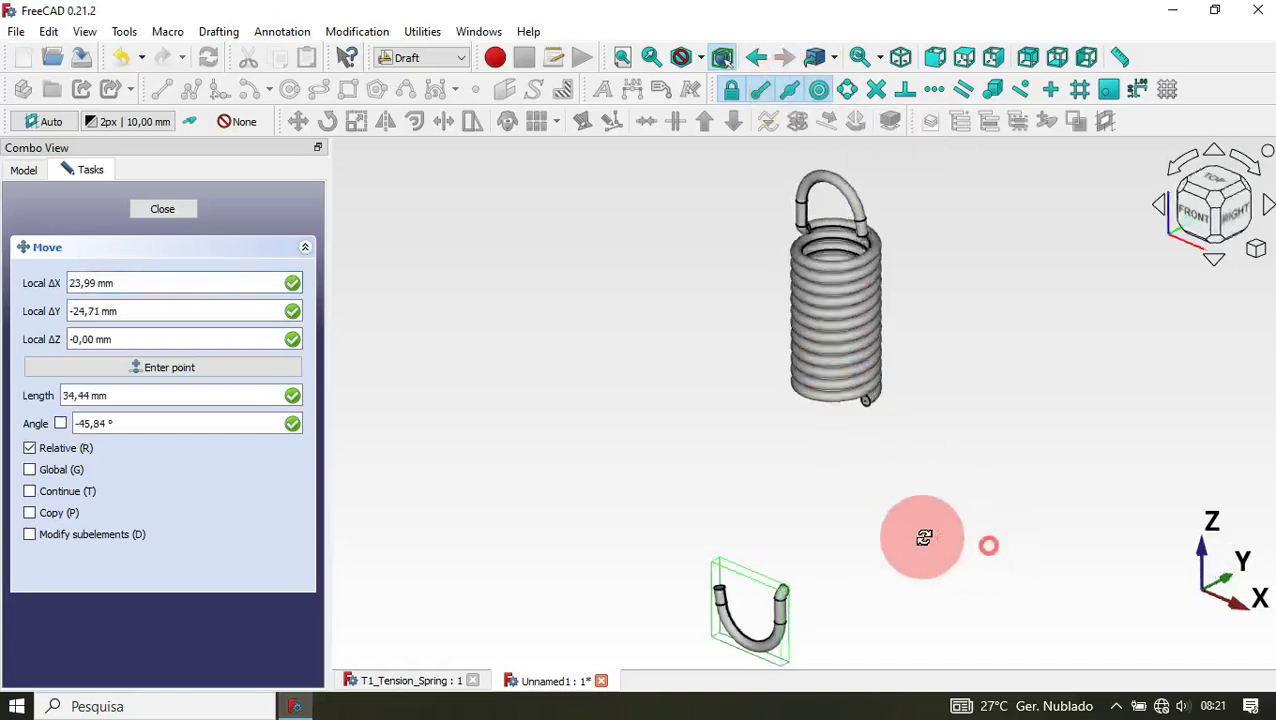
middle_click_drag(920, 535, 703, 508)
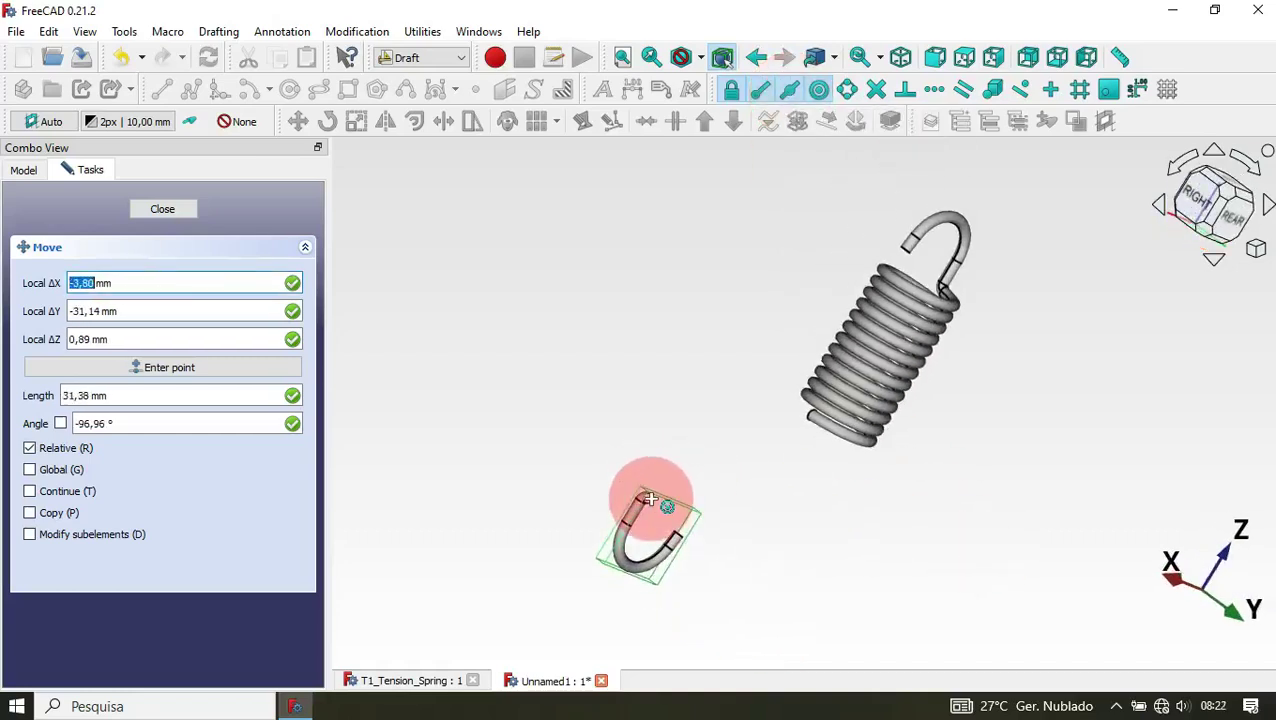
scroll(652, 505, "up", 5)
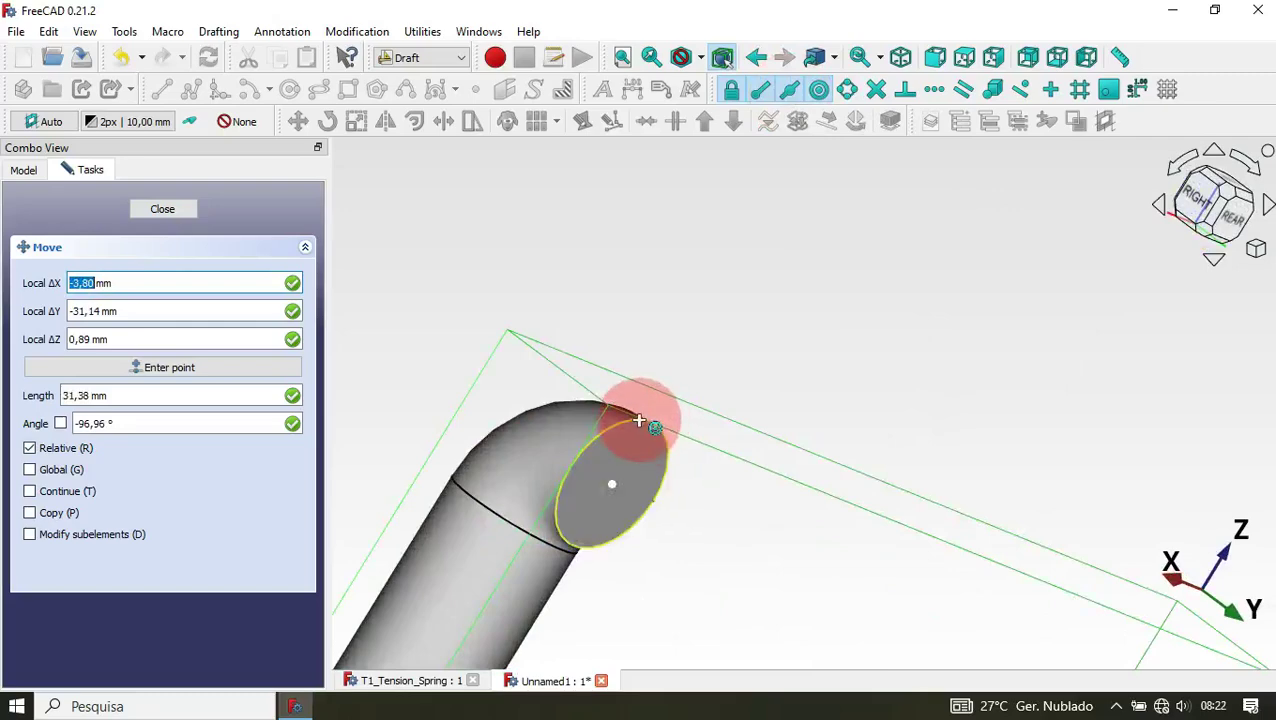
scroll(561, 366, "down", 6)
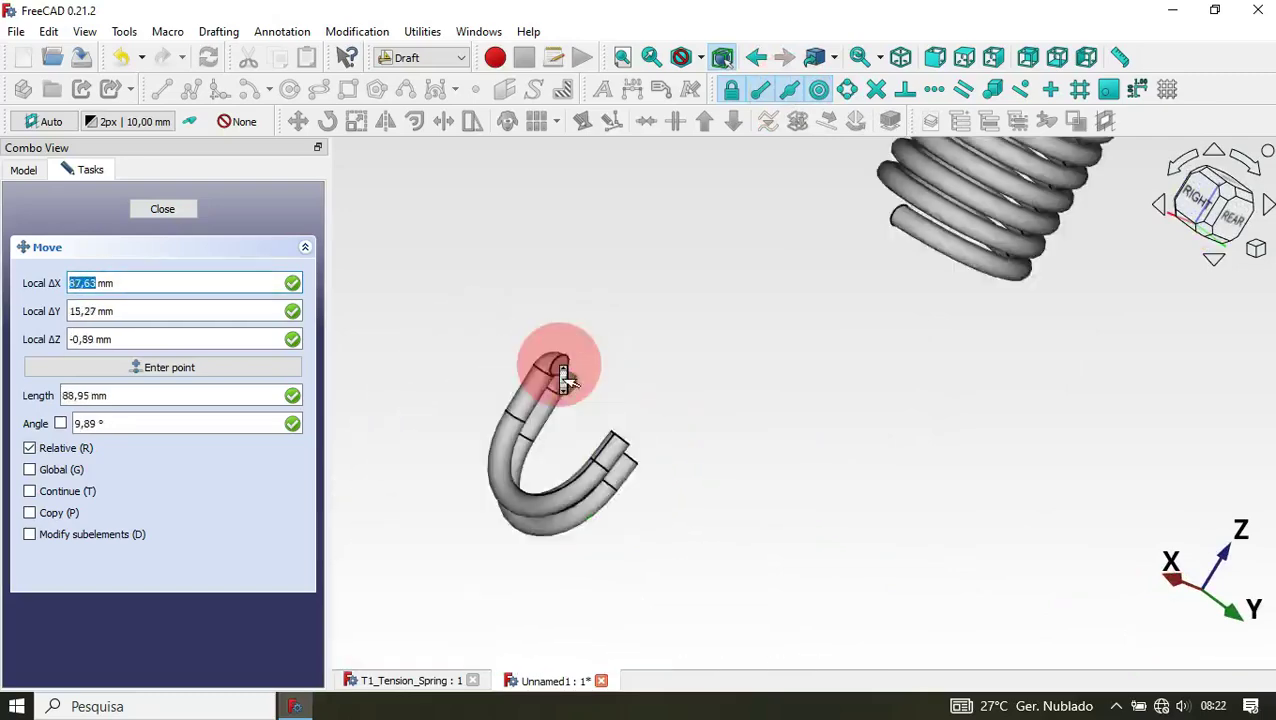
middle_click_drag(569, 293, 917, 436)
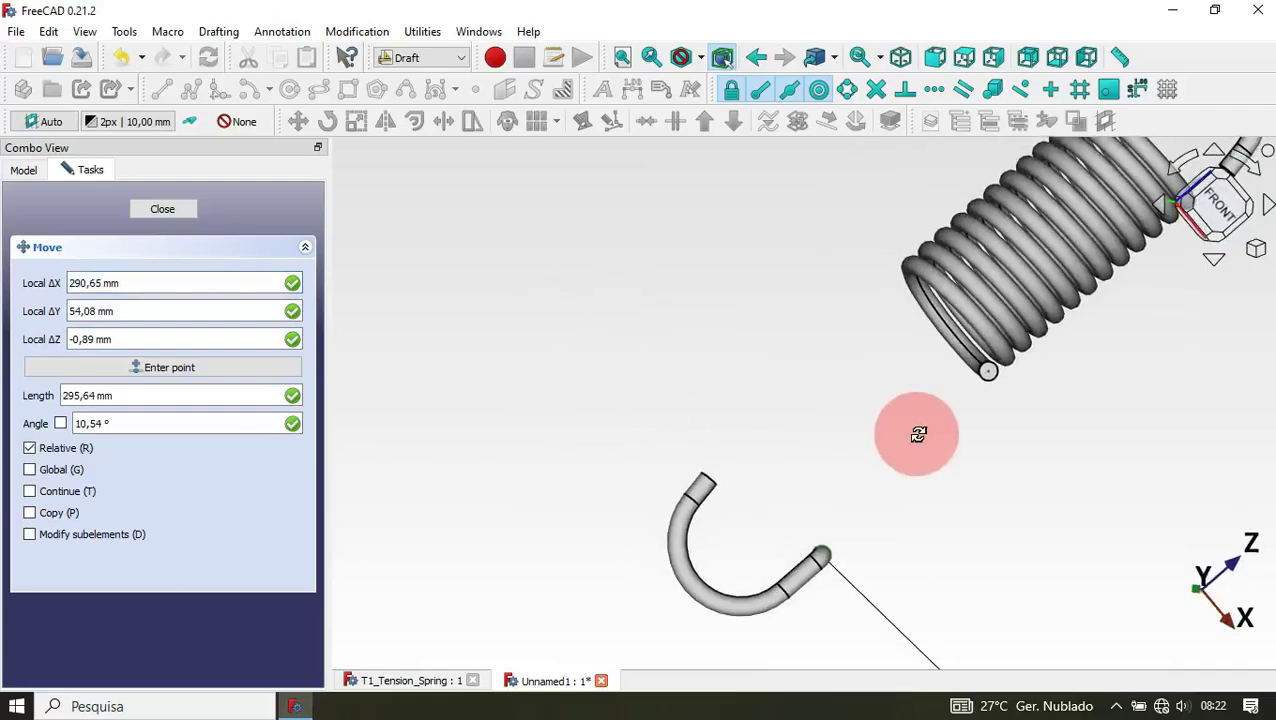
scroll(1005, 365, "up", 4)
scroll(1004, 360, "up", 5)
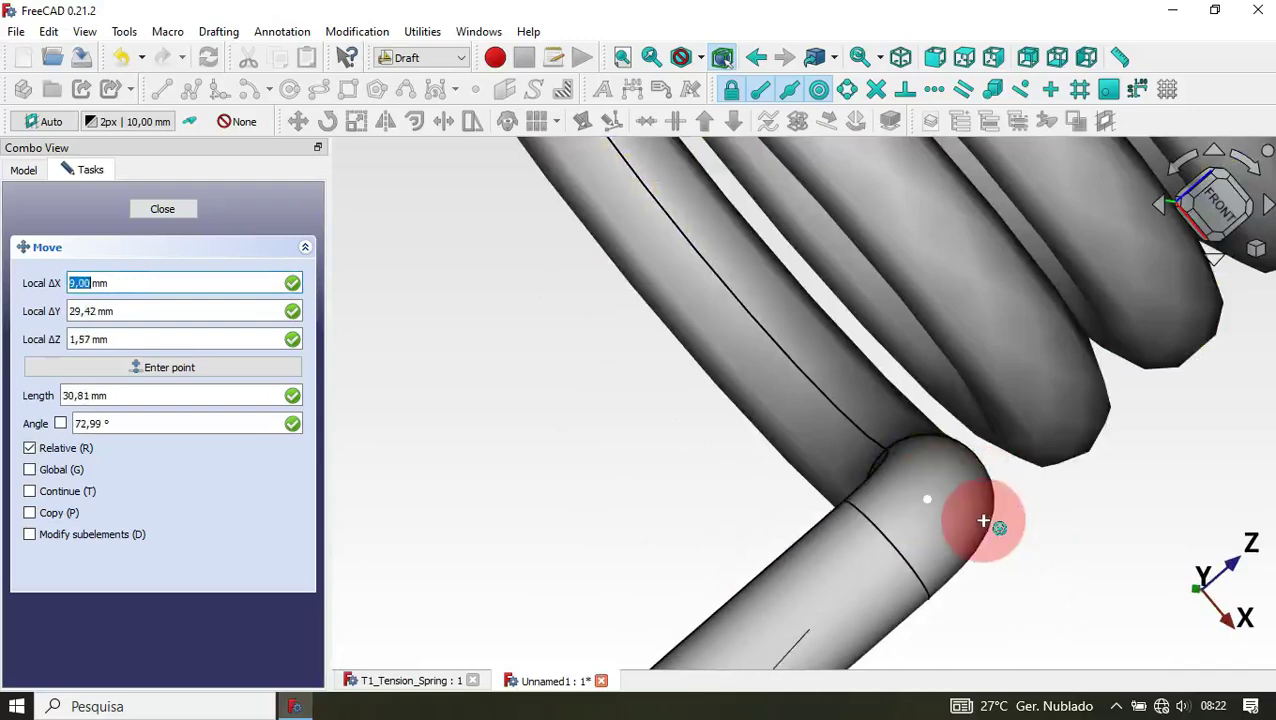
left_click(983, 520)
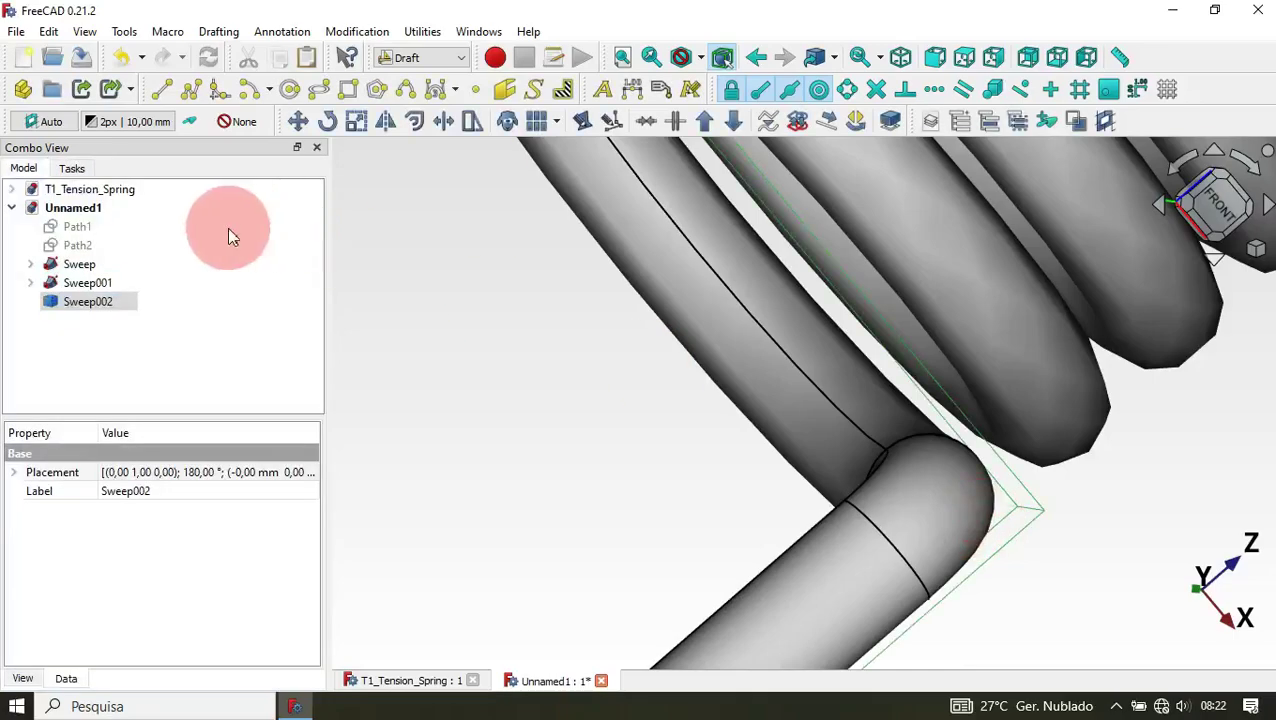
- Return to the isometric view and orbit to inspect both hook joints
left_click(579, 281)
key("0")
middle_click_drag(678, 323, 1099, 435)
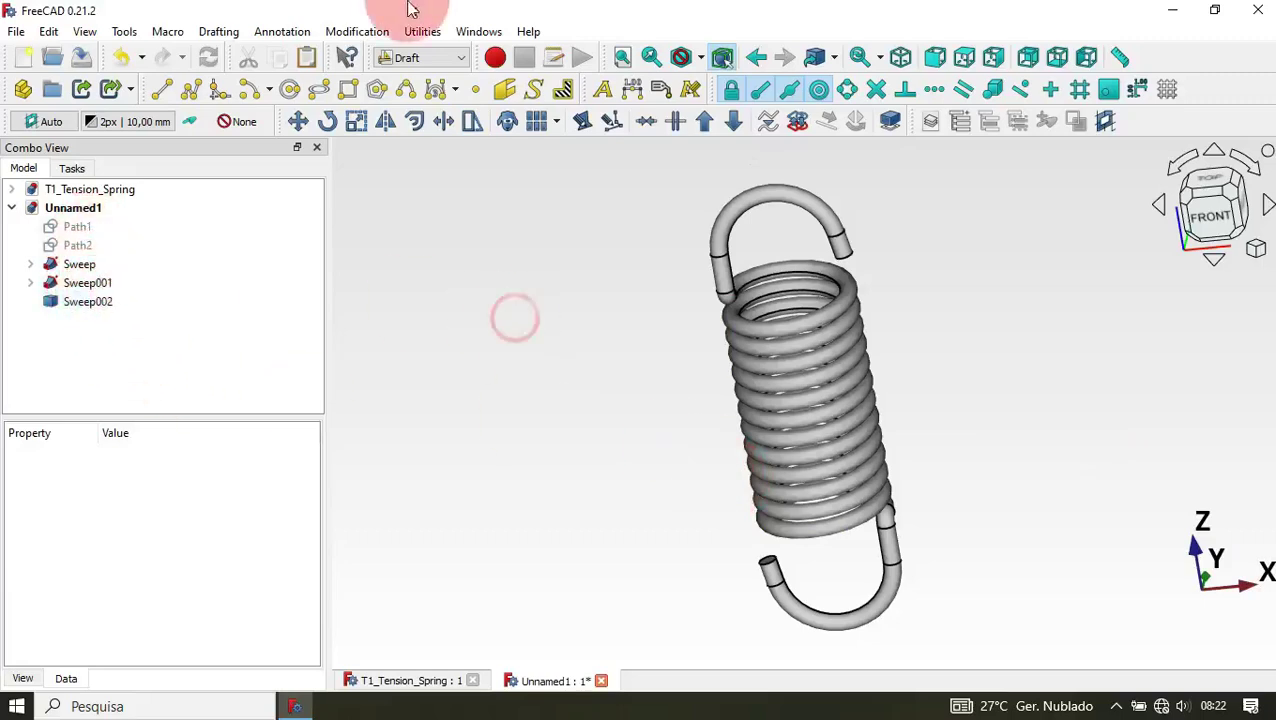
- Switch back to the Part workbench and select all three sweeps
left_click(432, 59)
left_click(406, 75)
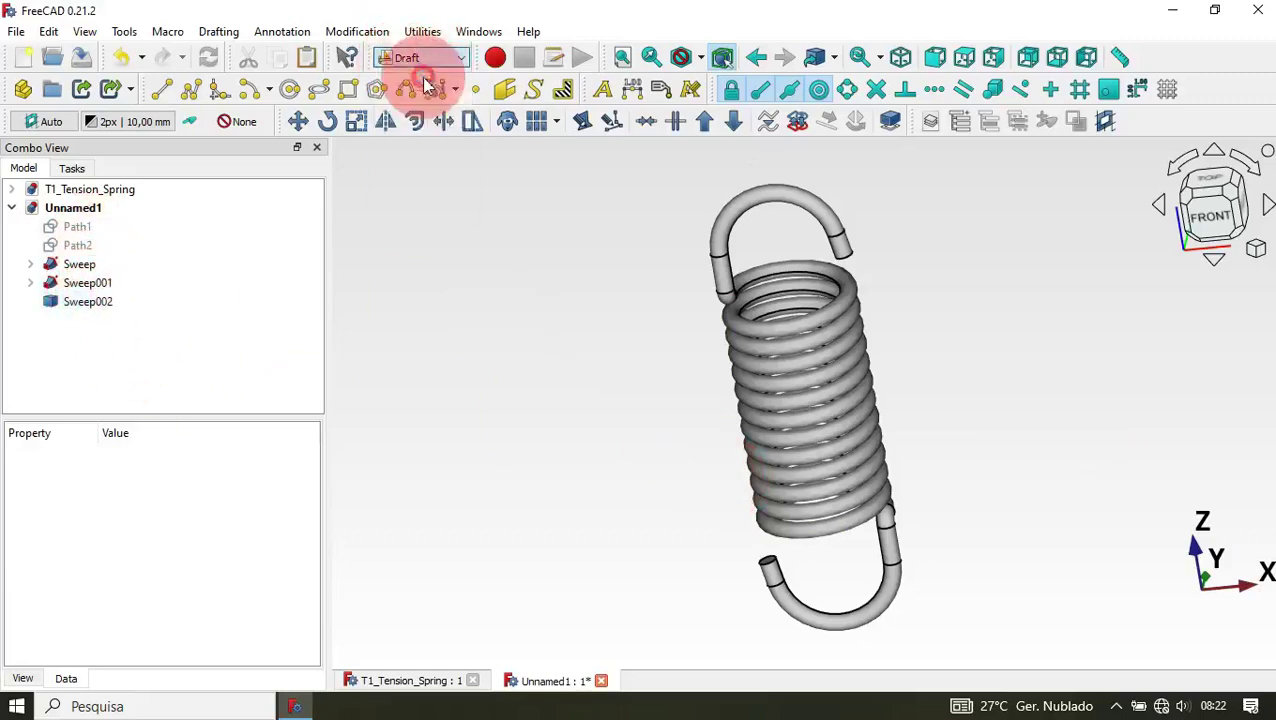
left_click(90, 270)
left_click(90, 233, "shift")
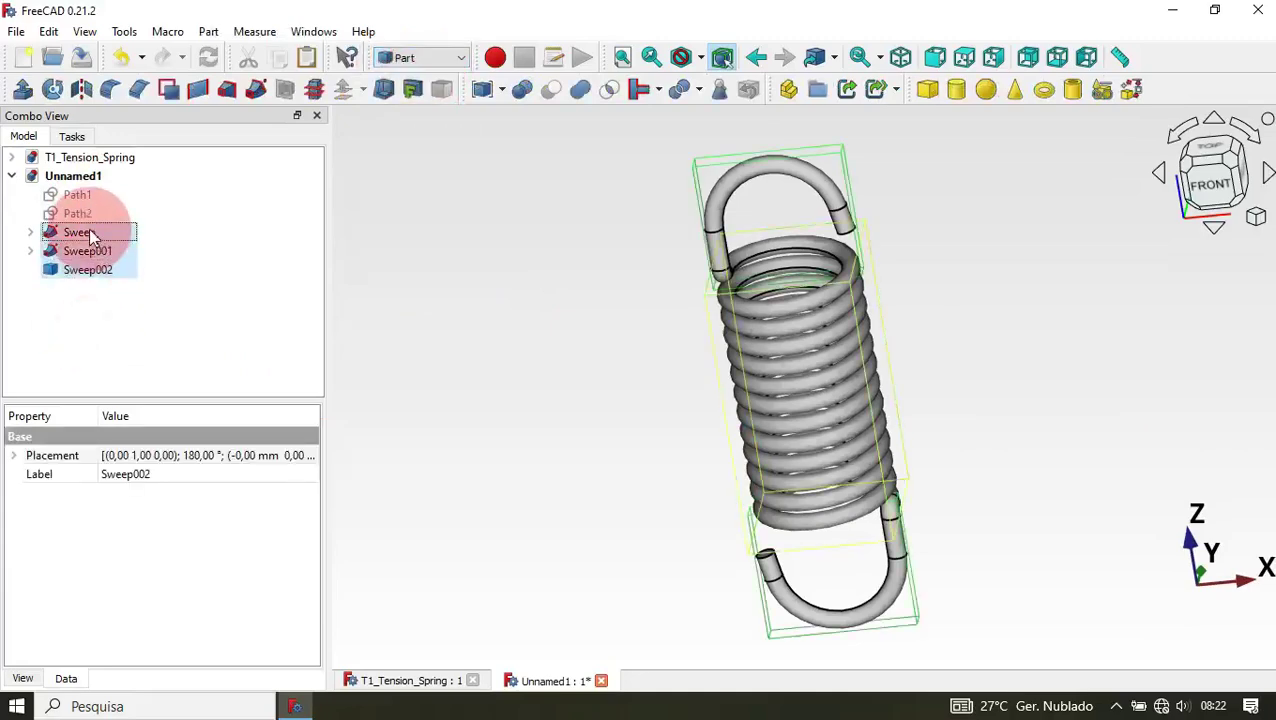
- Union Sweep, Sweep001 and Sweep002 into one Fusion solid, then orbit to inspect it
left_click(582, 91)
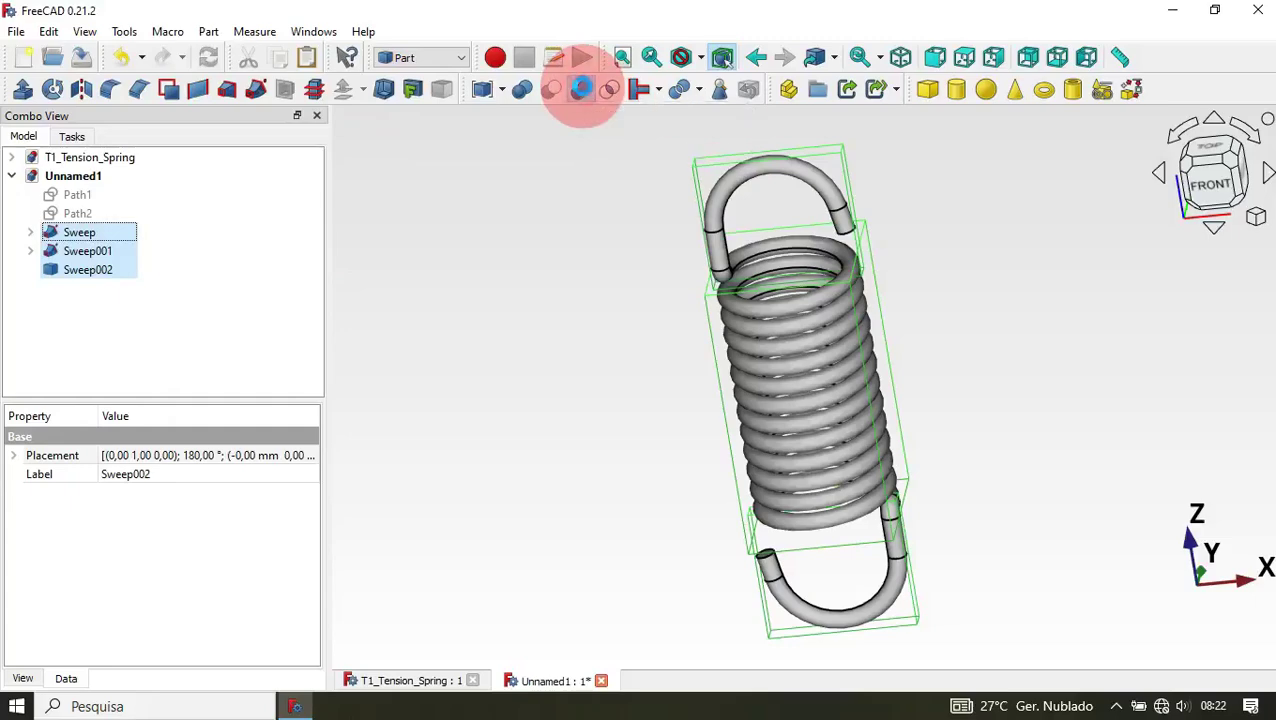
left_click_drag(995, 297, 829, 463)
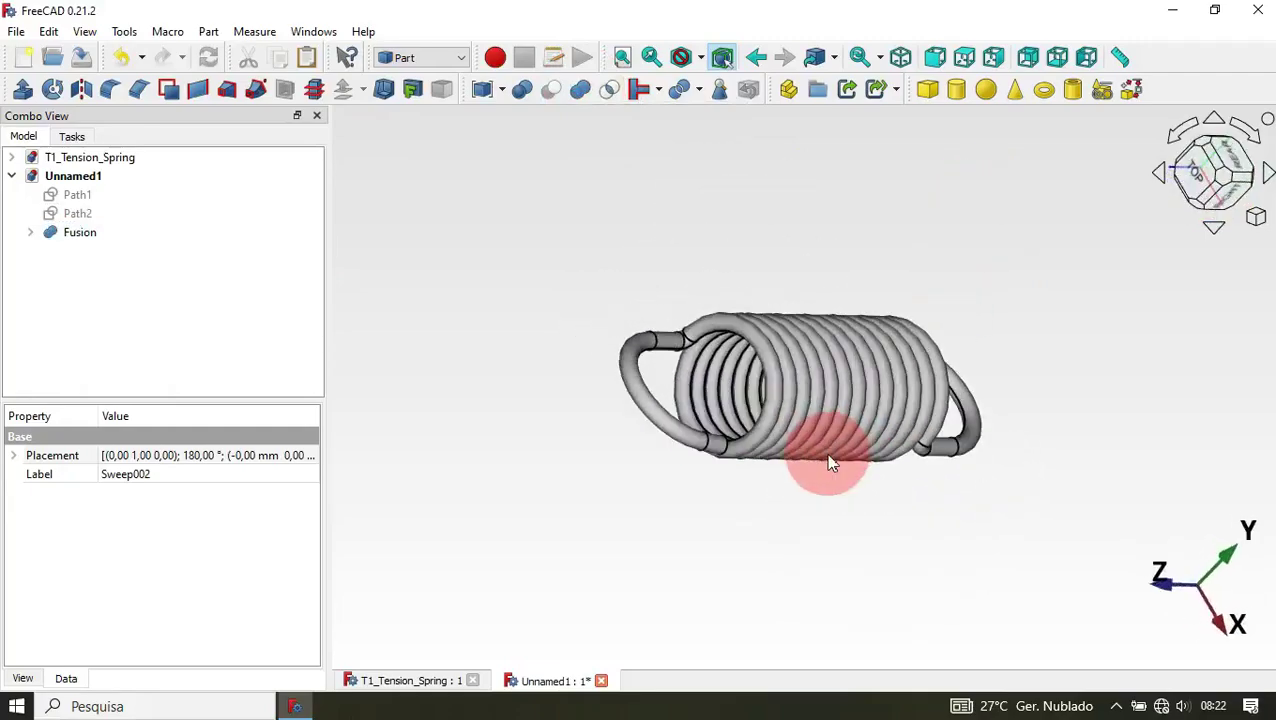
key("0")
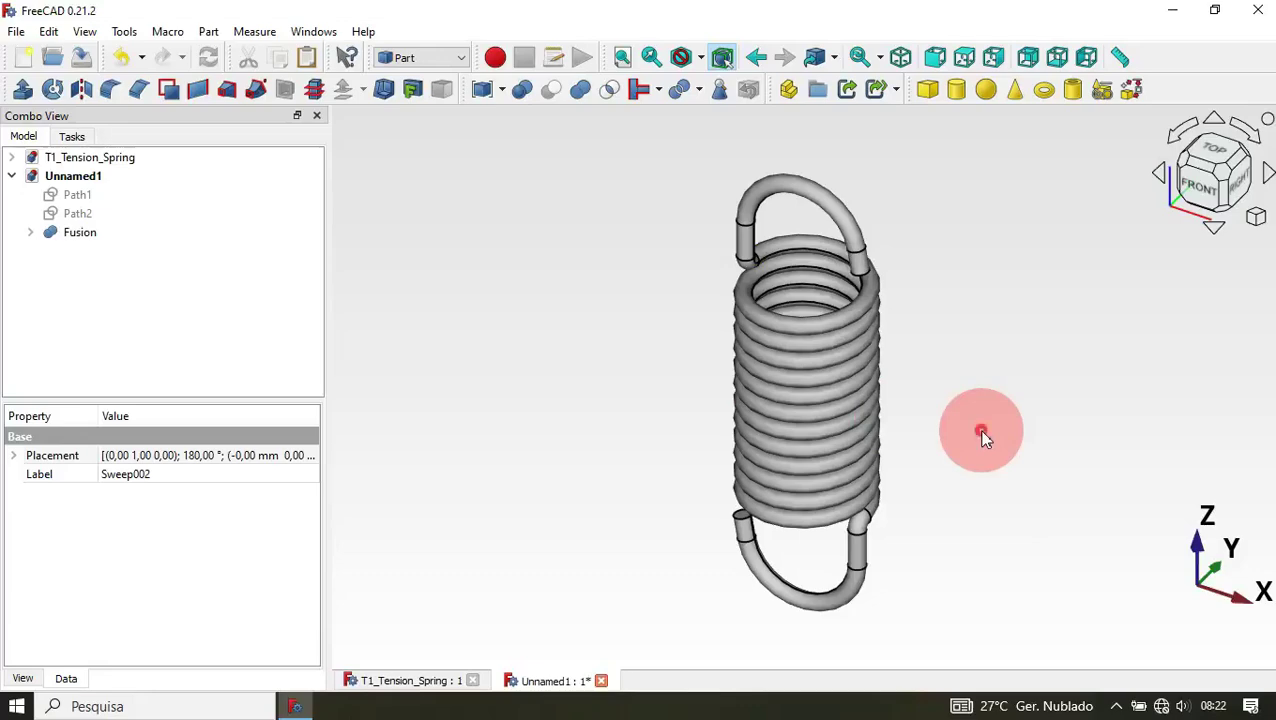
left_click_drag(983, 436, 903, 462)
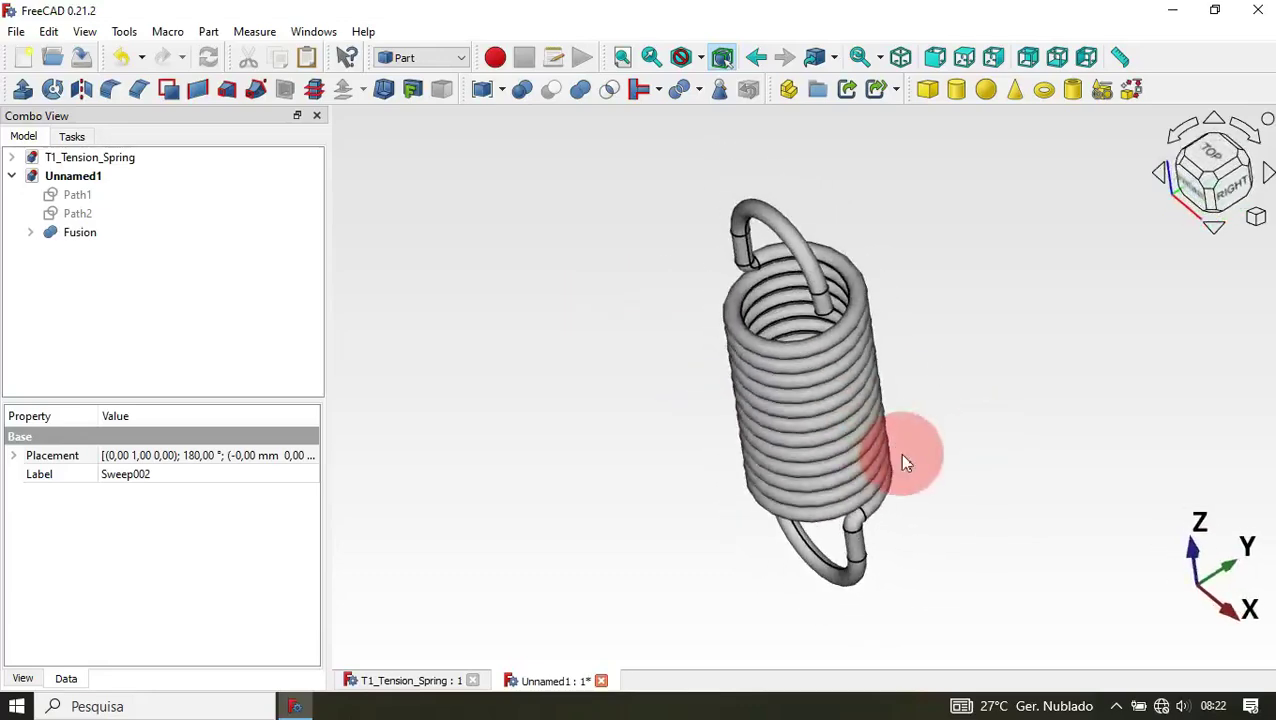
left_click_drag(1061, 290, 798, 330)
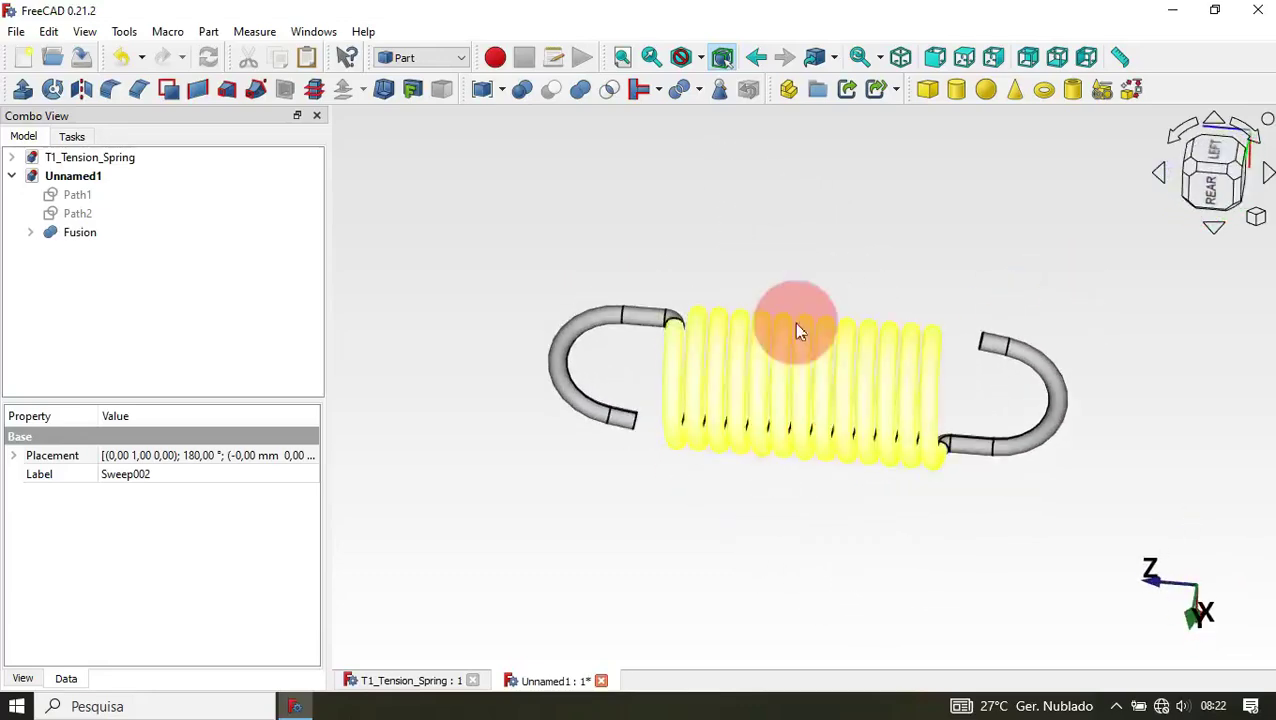